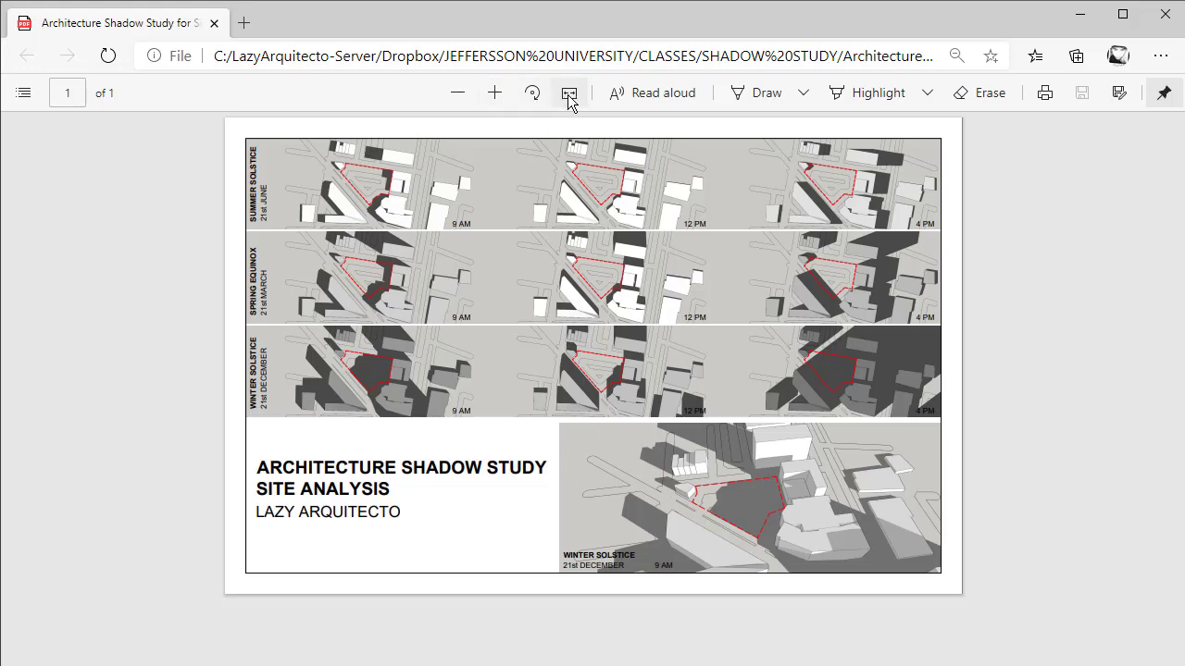
- Draw a 48' vertical line with LINE, rising from the red building's ground corner
{"action": "left_click", "coordinate": [568, 97]}
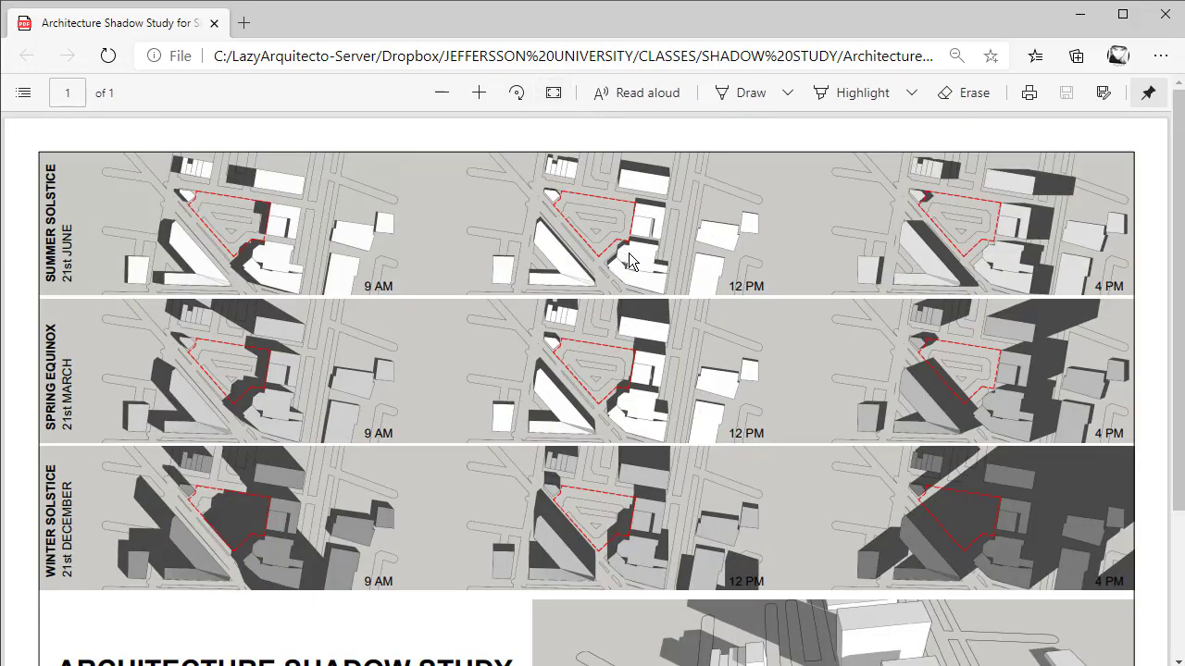
{"action": "scroll", "coordinate": [627, 255], "scroll_direction": "down", "scroll_amount": 2}
{"action": "scroll", "coordinate": [639, 283], "scroll_direction": "down", "scroll_amount": 2}
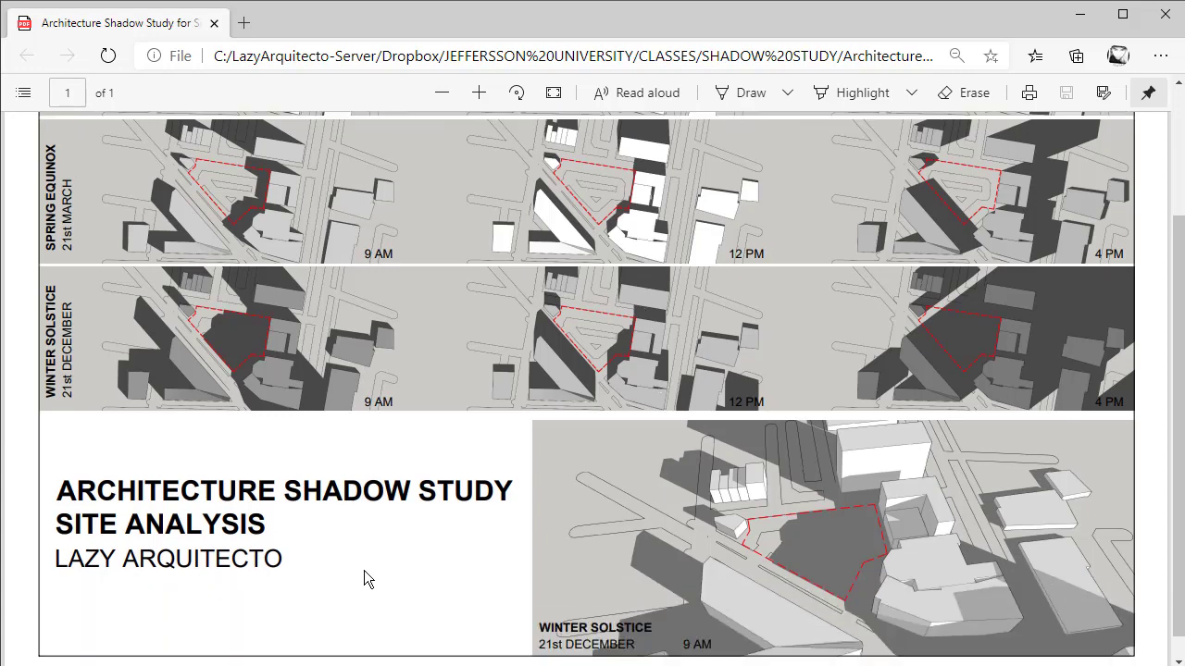
{"action": "scroll", "coordinate": [364, 570], "scroll_direction": "down", "scroll_amount": 2, "text": "ctrl"}
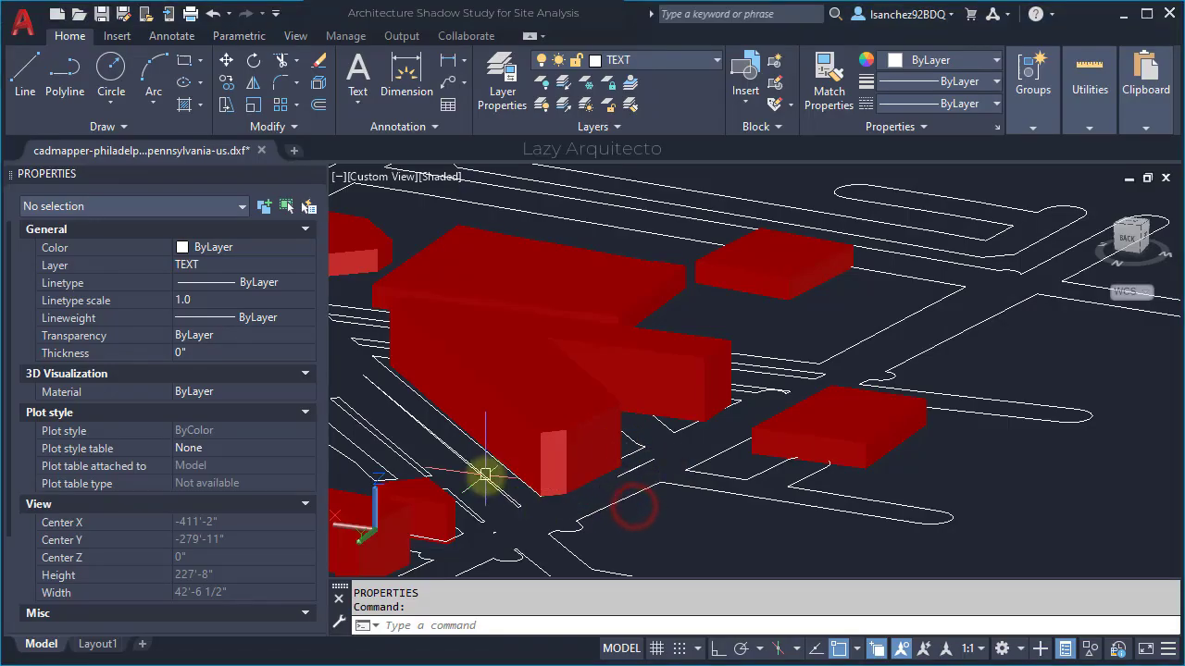
{"action": "scroll", "coordinate": [483, 509], "scroll_direction": "up", "scroll_amount": 3}
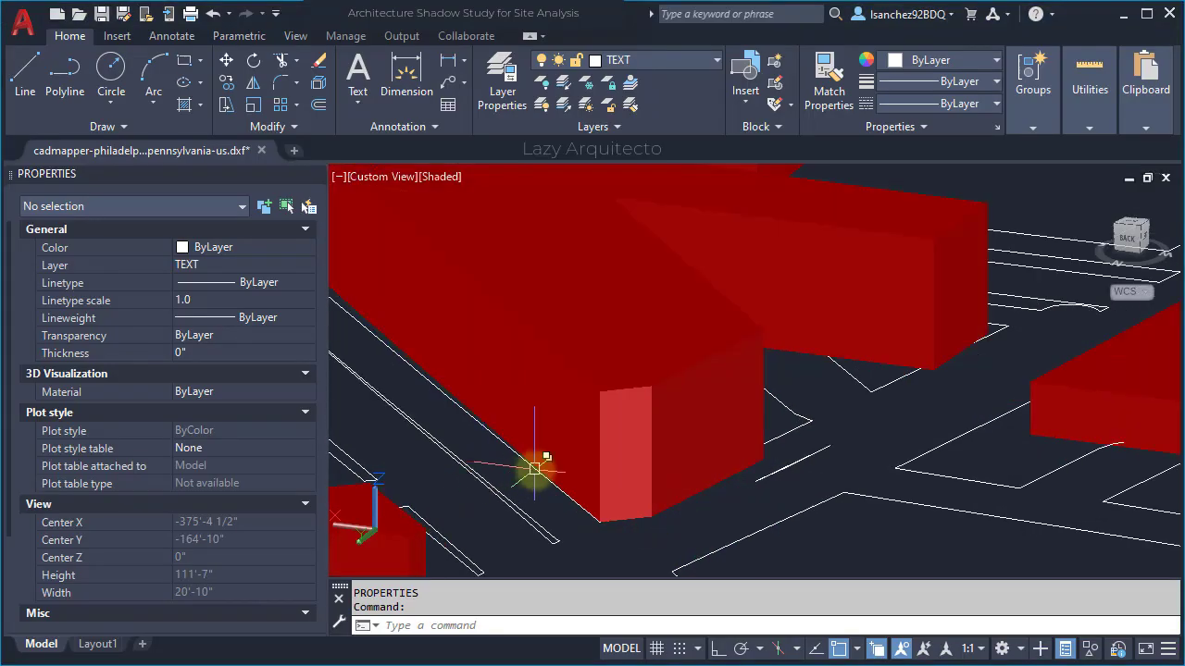
{"action": "scroll", "coordinate": [565, 511], "scroll_direction": "down", "scroll_amount": 1}
{"action": "type", "text": "L"}
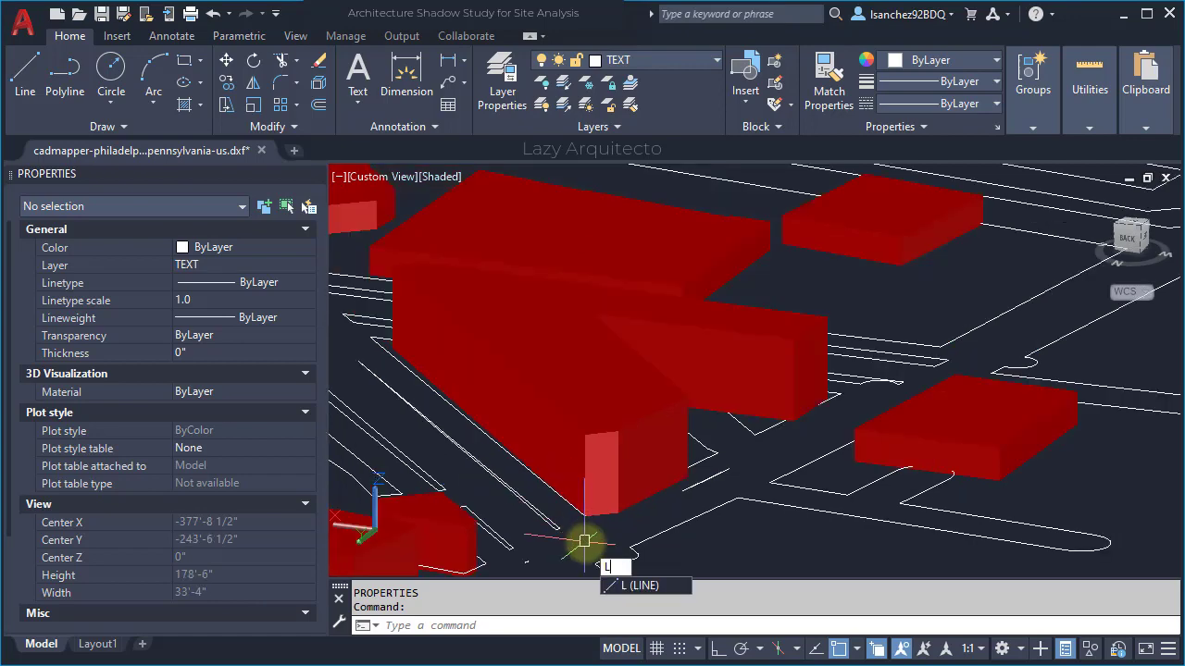
{"action": "key", "text": "Return"}
{"action": "scroll", "coordinate": [579, 537], "scroll_direction": "up", "scroll_amount": 5}
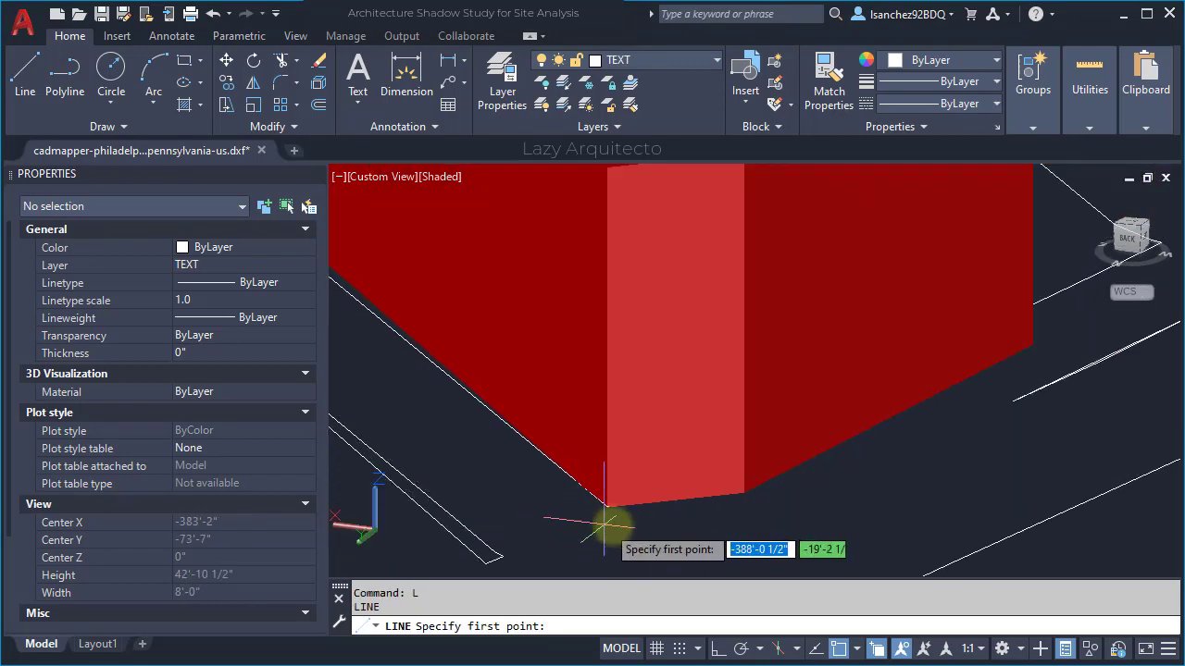
{"action": "left_click", "coordinate": [620, 494]}
{"action": "scroll", "coordinate": [614, 491], "scroll_direction": "down", "scroll_amount": 3}
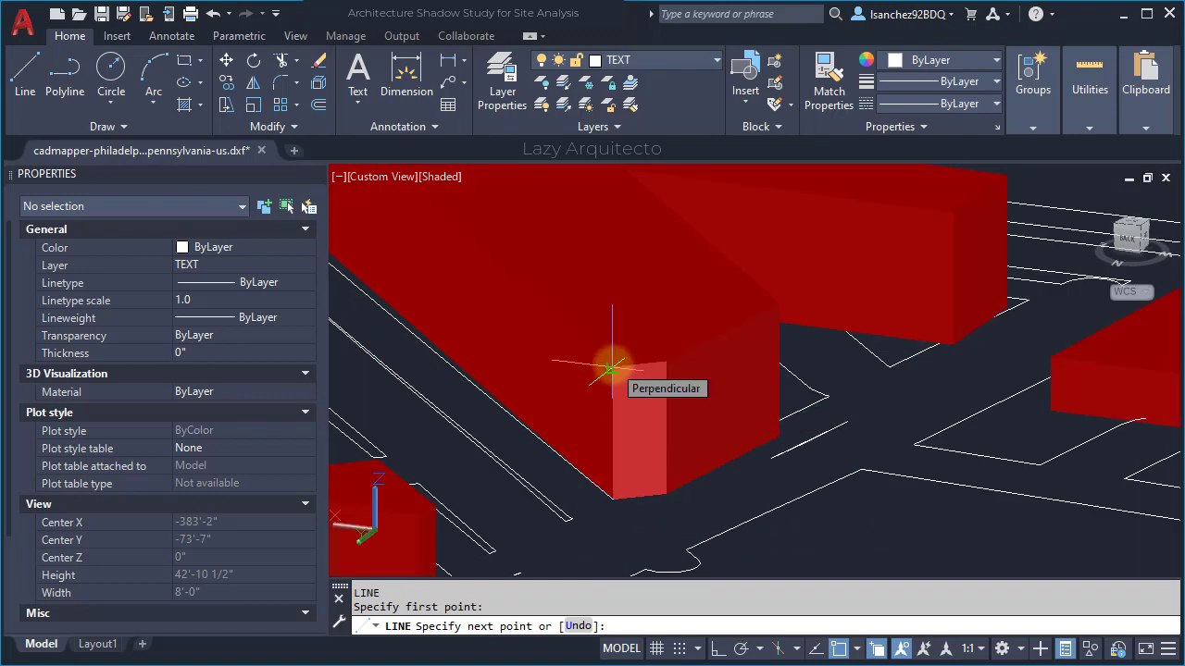
{"action": "type", "text": "48"}
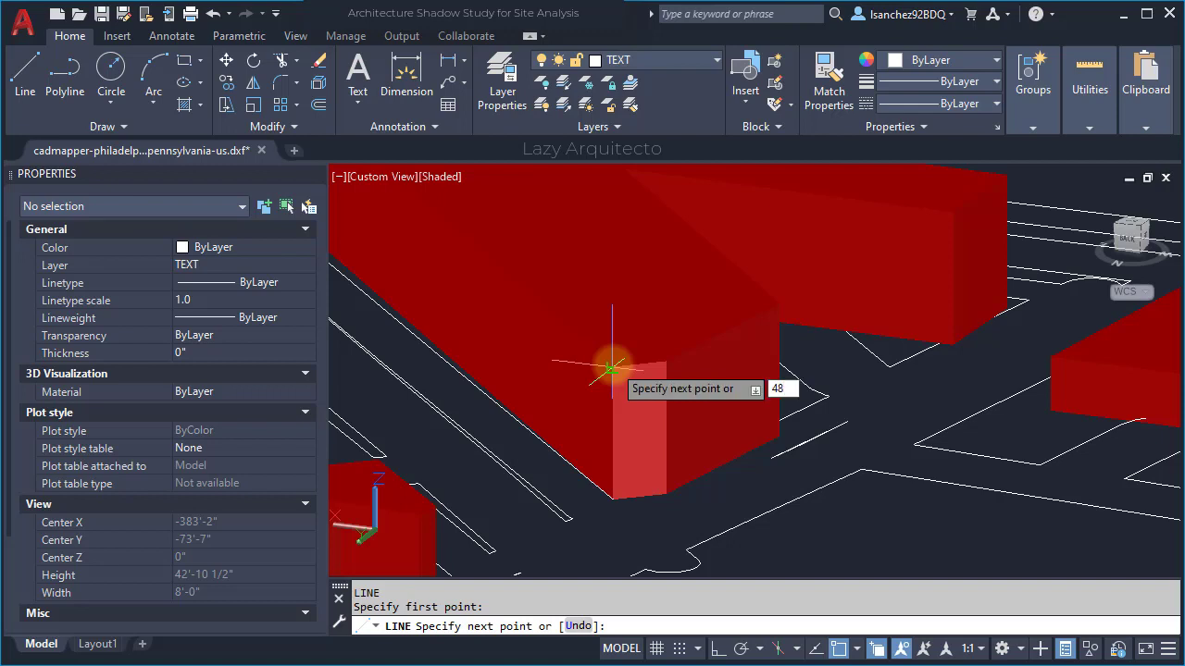
{"action": "key", "text": "Return"}
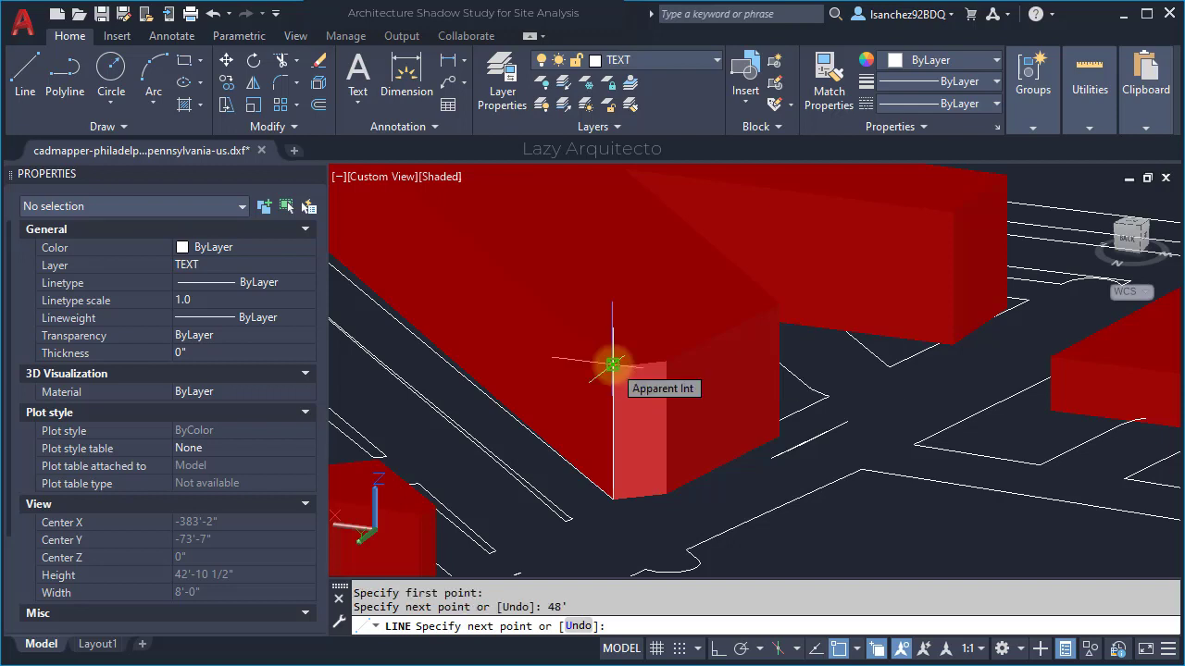
{"action": "key", "text": "Escape"}
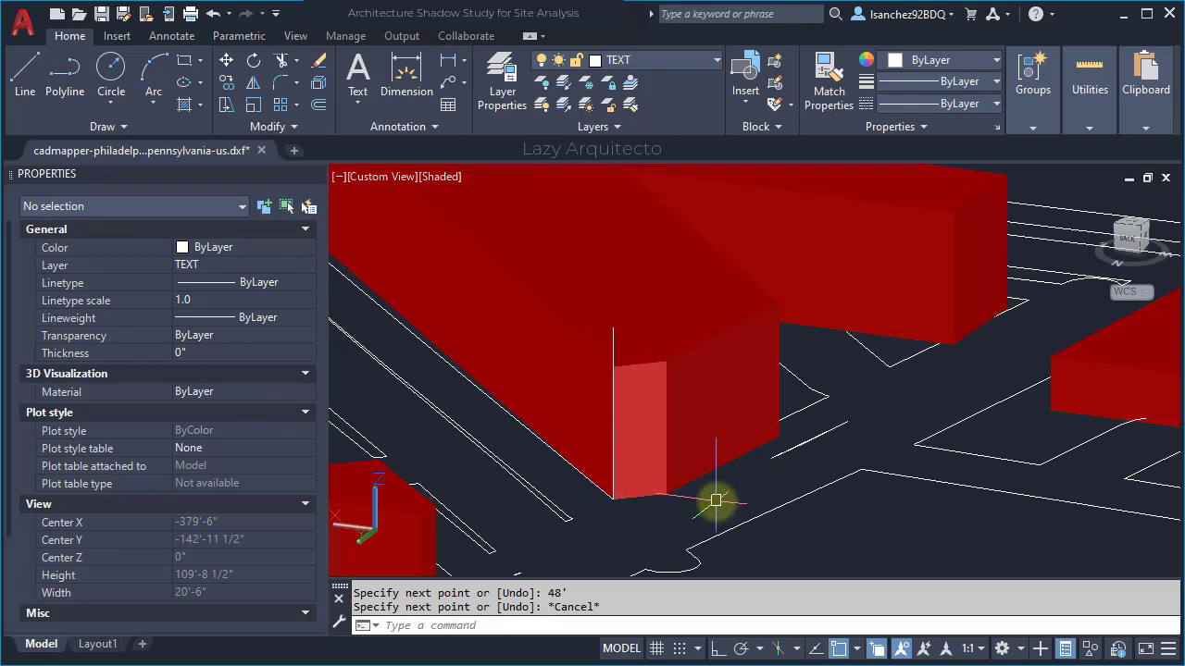
- Start MESHEXTRUDE and select the six roof faces of the red building
{"action": "type", "text": "MESH"}
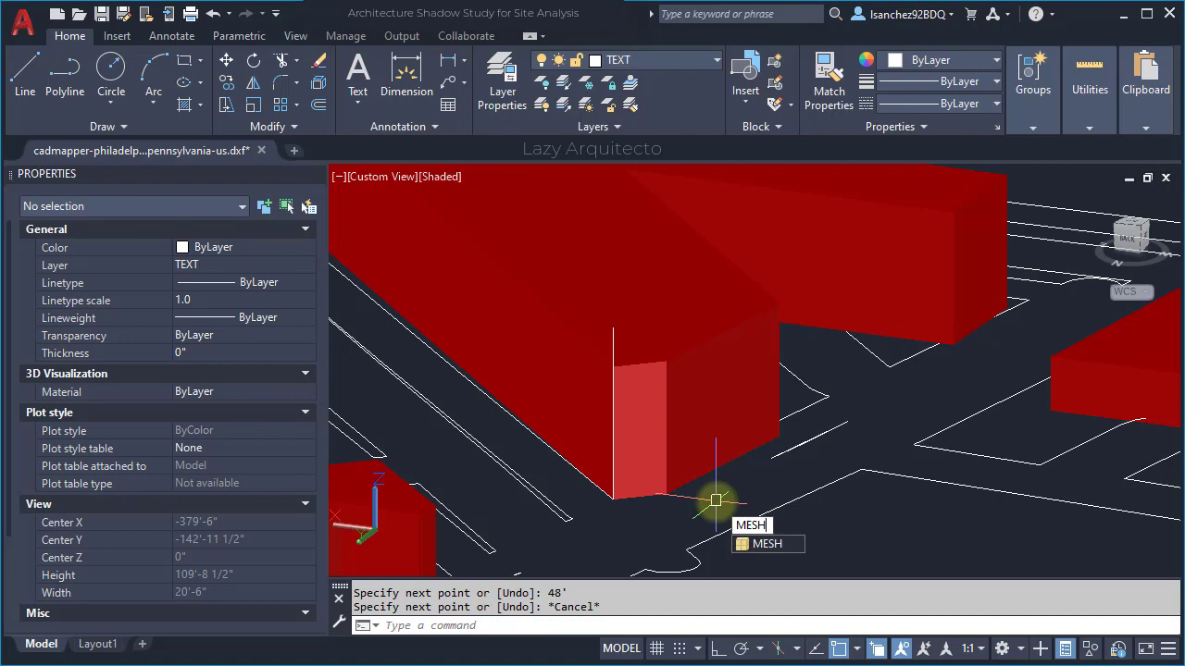
{"action": "type", "text": "EX"}
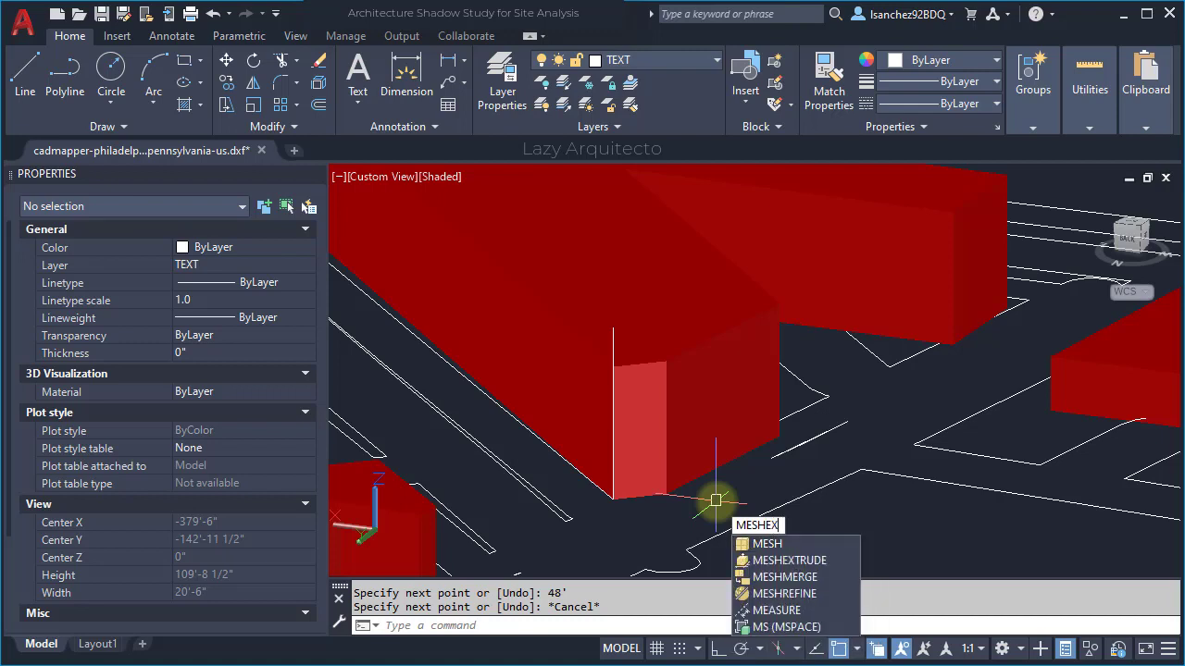
{"action": "type", "text": "TR"}
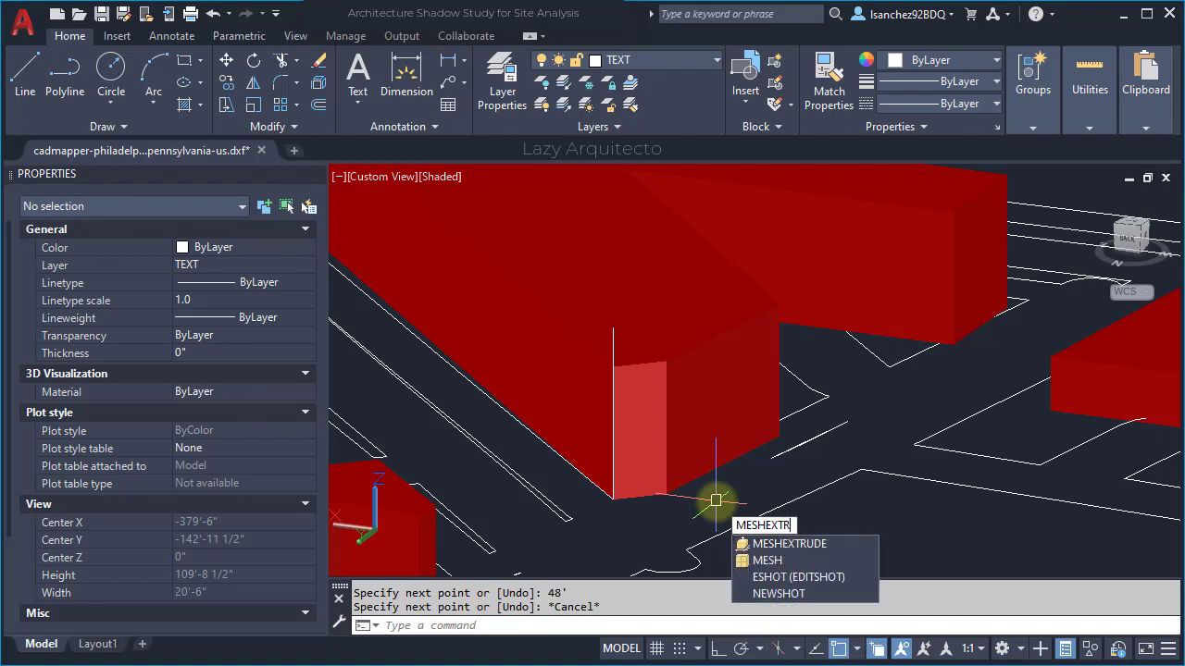
{"action": "left_click", "coordinate": [792, 544]}
{"action": "scroll", "coordinate": [798, 547], "scroll_direction": "down", "scroll_amount": 3}
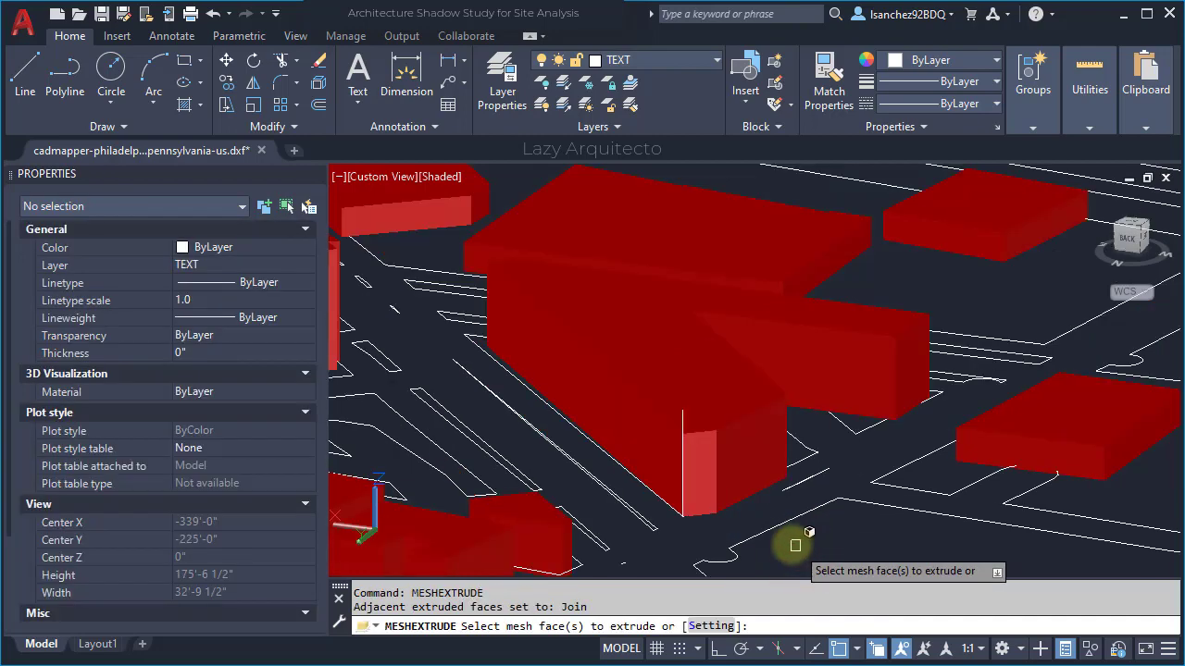
{"action": "scroll", "coordinate": [640, 343], "scroll_direction": "down", "scroll_amount": 3}
{"action": "scroll", "coordinate": [746, 470], "scroll_direction": "up", "scroll_amount": 2}
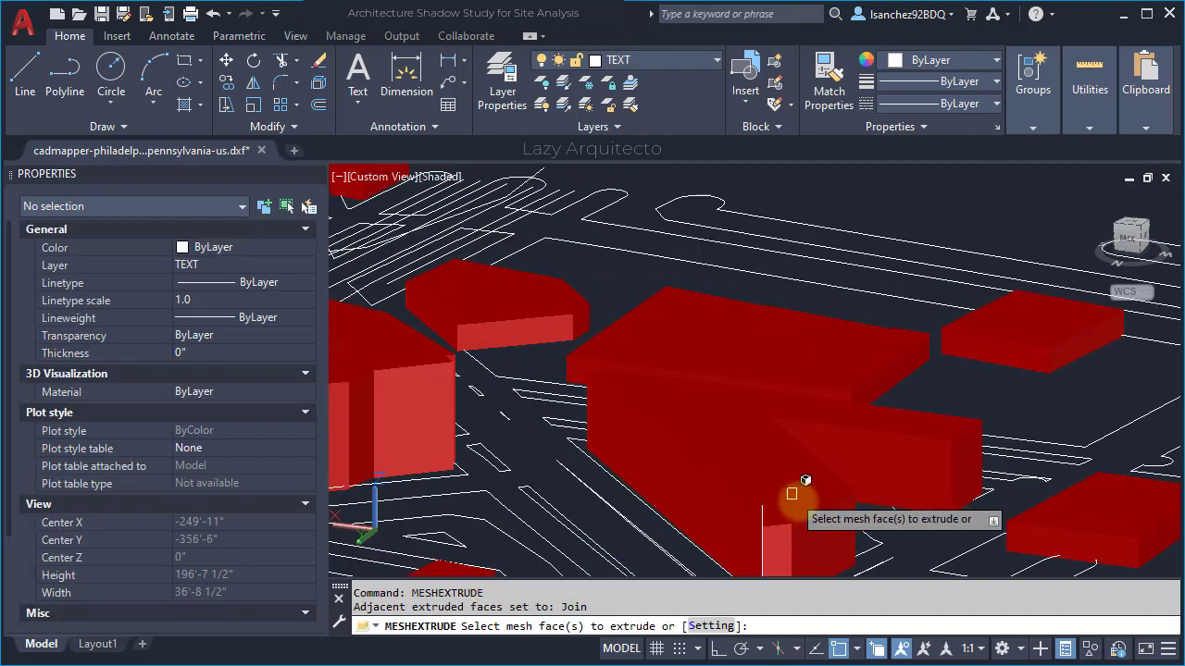
{"action": "left_click", "coordinate": [773, 480]}
{"action": "left_click", "coordinate": [735, 454]}
{"action": "left_click", "coordinate": [731, 398]}
{"action": "scroll", "coordinate": [750, 529], "scroll_direction": "up", "scroll_amount": 3}
{"action": "scroll", "coordinate": [755, 524], "scroll_direction": "up", "scroll_amount": 2}
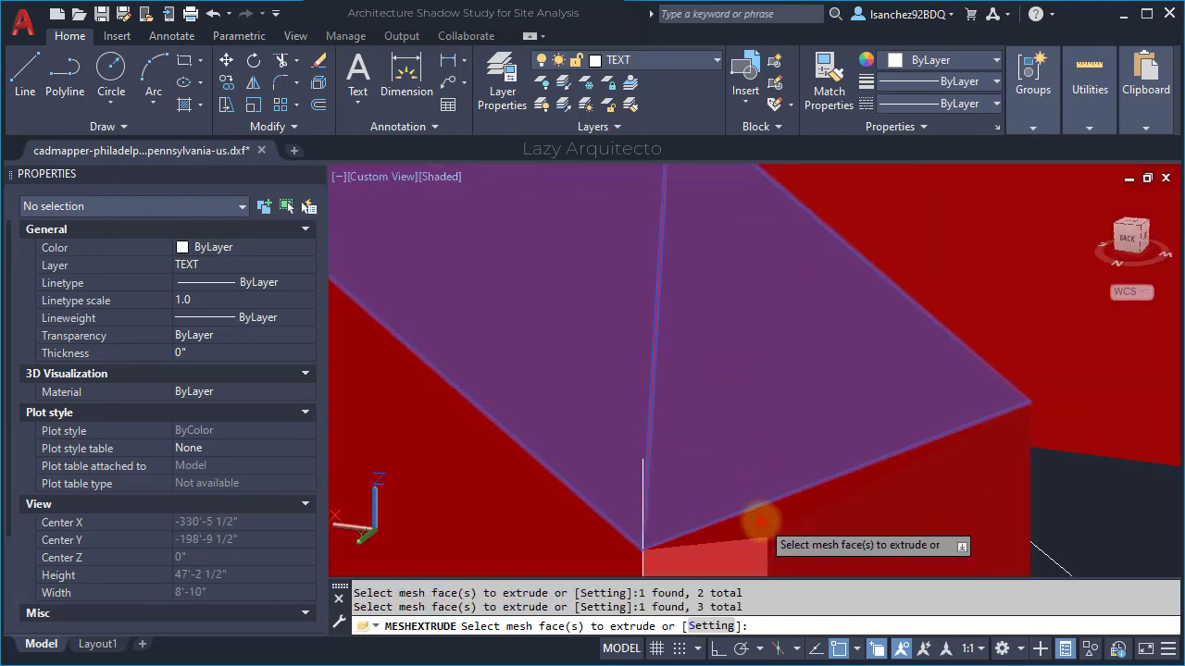
{"action": "scroll", "coordinate": [880, 444], "scroll_direction": "down", "scroll_amount": 2}
{"action": "left_click", "coordinate": [1005, 373]}
{"action": "scroll", "coordinate": [470, 286], "scroll_direction": "up", "scroll_amount": 2}
{"action": "left_click", "coordinate": [464, 274]}
{"action": "left_click", "coordinate": [480, 276]}
{"action": "scroll", "coordinate": [476, 348], "scroll_direction": "down", "scroll_amount": 2}
{"action": "middle_click_drag", "start_coordinate": [735, 423], "coordinate": [732, 367]}
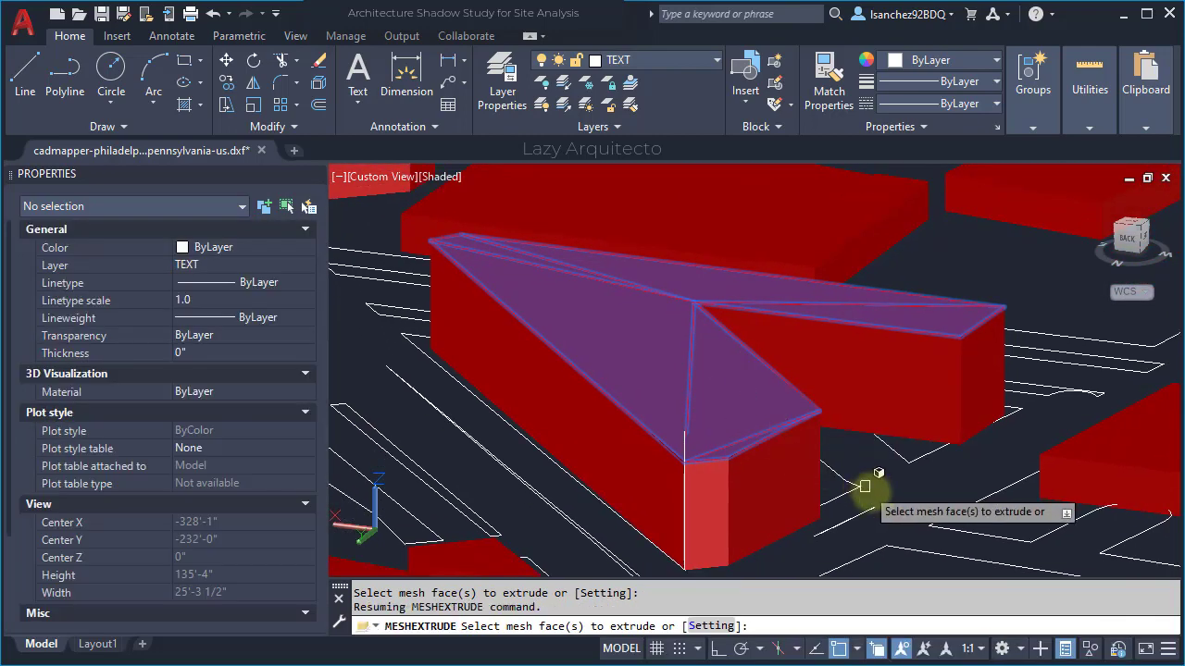
- Extrude the selected roof faces up to the top end of the 48' line
{"action": "key", "text": "Return"}
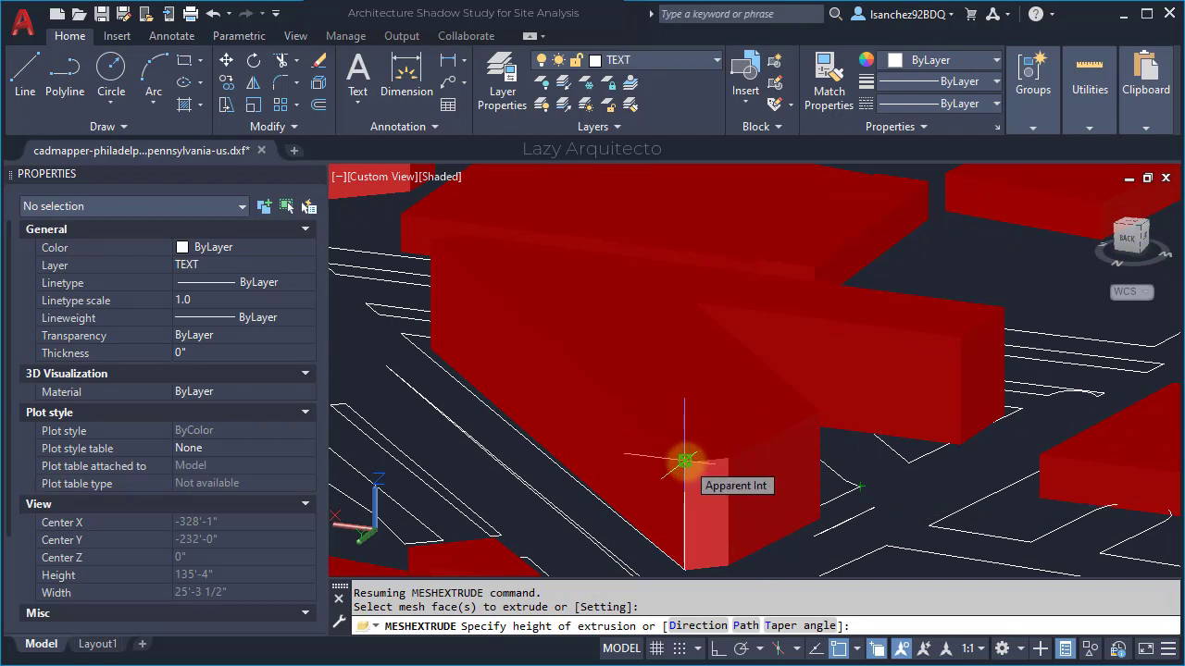
{"action": "left_click", "coordinate": [685, 460]}
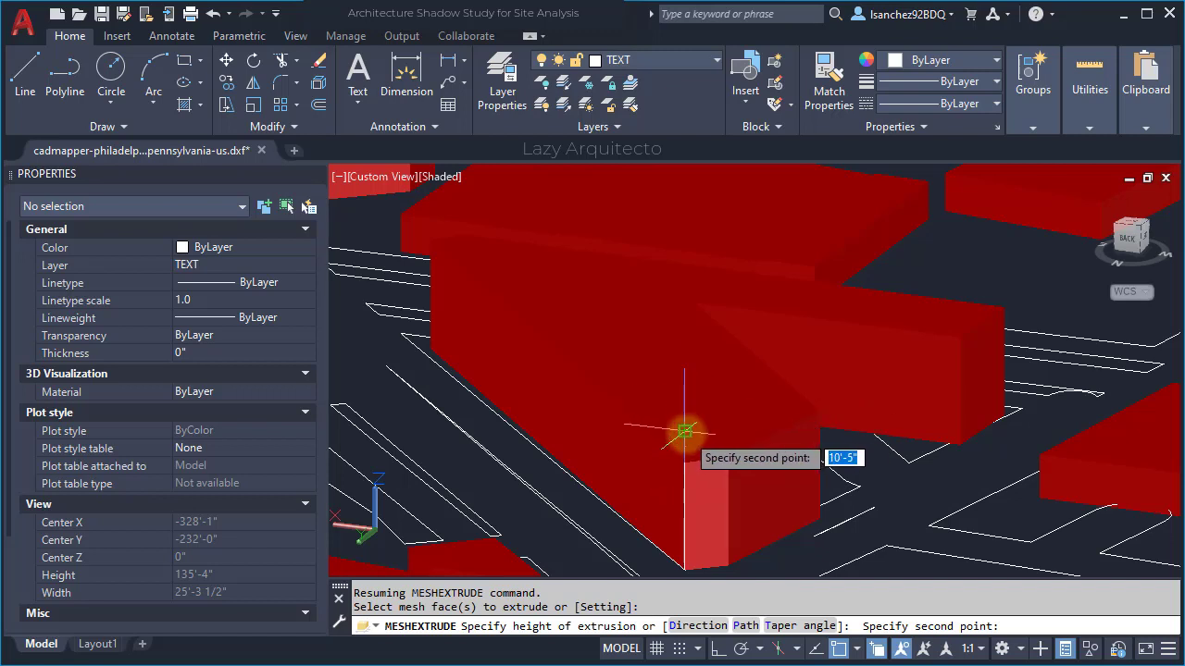
{"action": "left_click", "coordinate": [685, 432]}
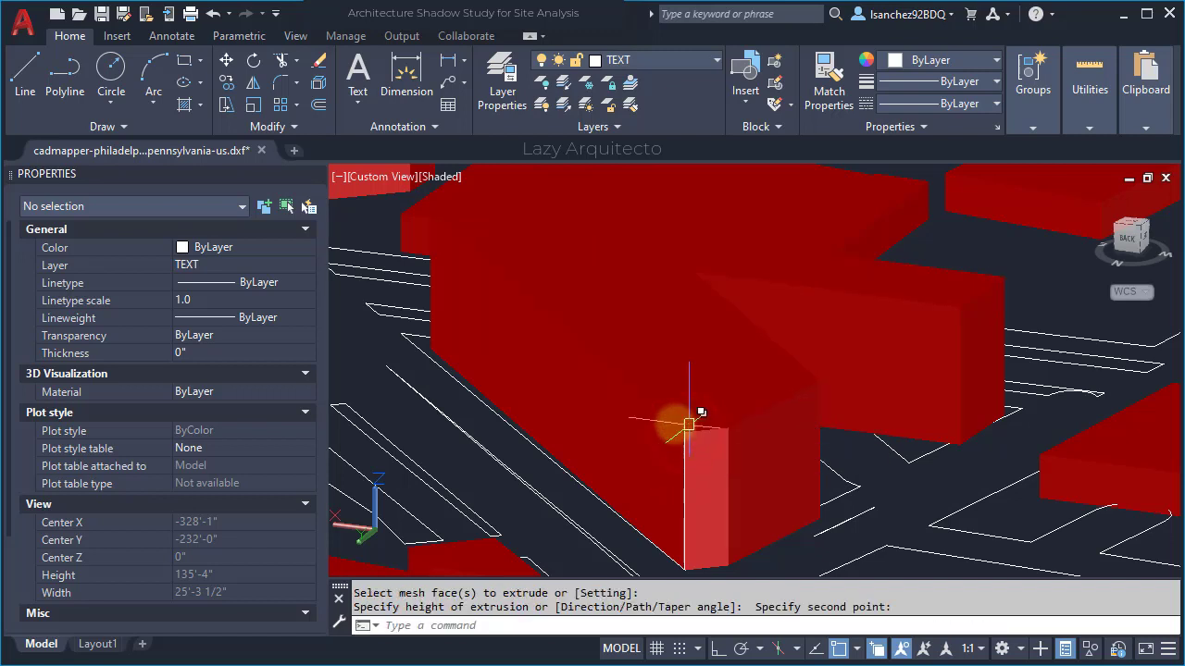
{"action": "scroll", "coordinate": [671, 470], "scroll_direction": "up", "scroll_amount": 1}
- Delete the 48' reference line, choosing Line in the selection cycling list
{"action": "left_click", "coordinate": [675, 472]}
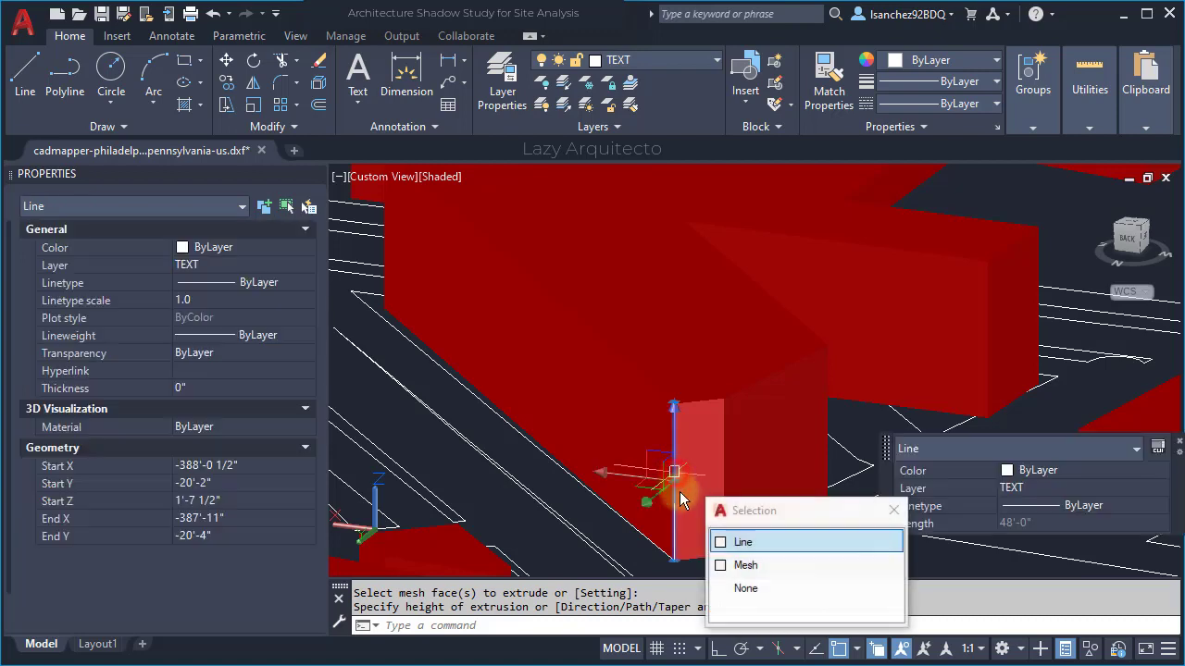
{"action": "left_click", "coordinate": [748, 543]}
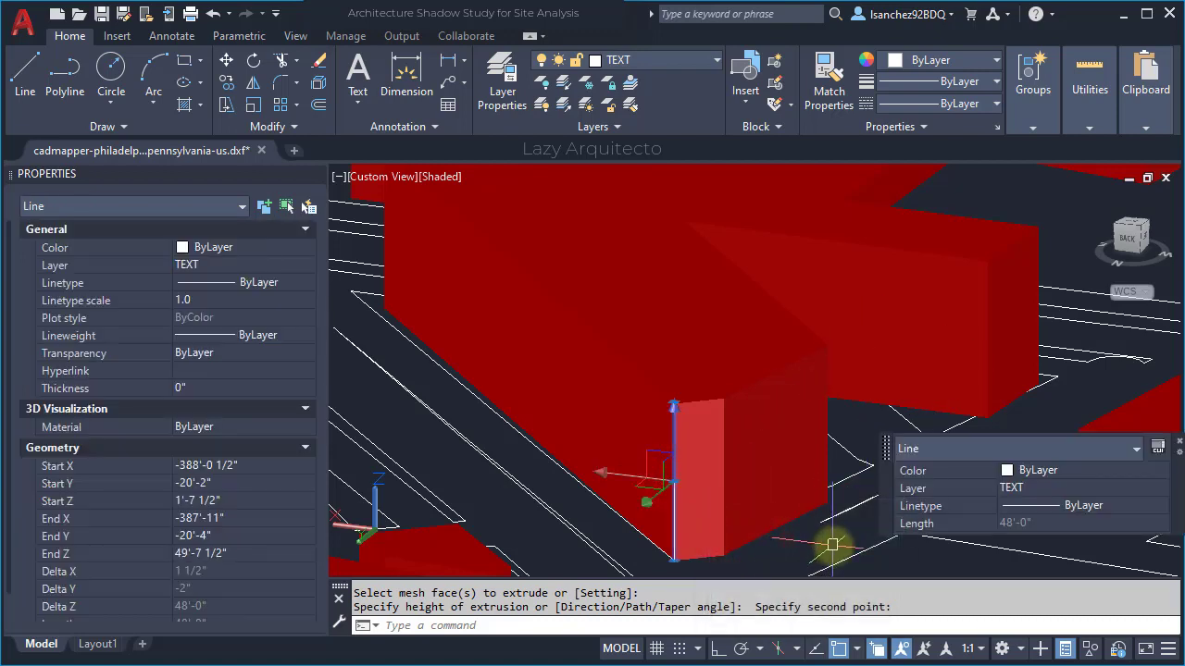
{"action": "key", "text": "Delete"}
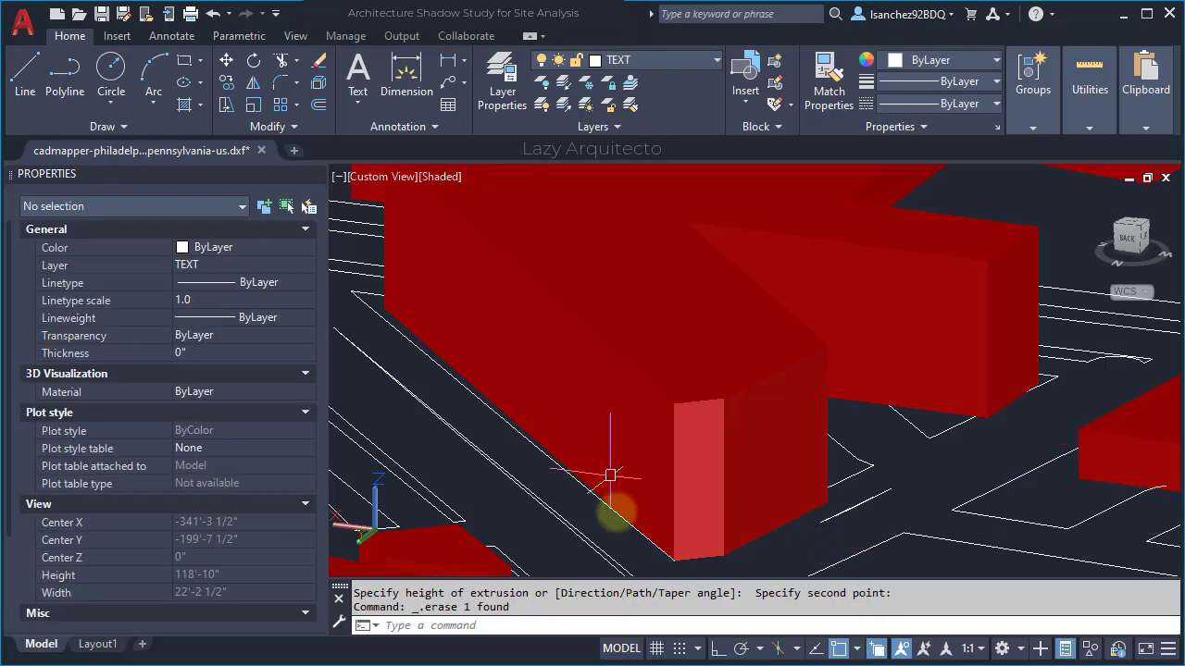
- Orbit and zoom out to view the whole site around the raised building
{"action": "scroll", "coordinate": [888, 388], "scroll_direction": "down", "scroll_amount": 3}
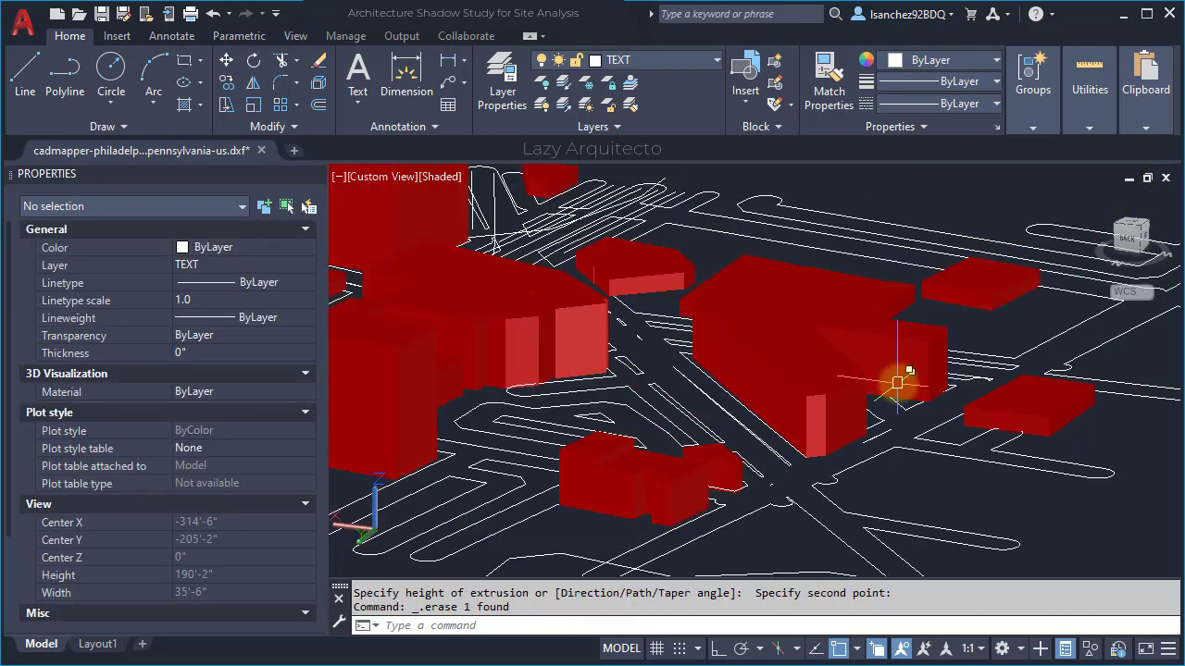
{"action": "middle_click_drag", "start_coordinate": [658, 340], "coordinate": [645, 423], "text": "shift"}
{"action": "scroll", "coordinate": [639, 424], "scroll_direction": "up", "scroll_amount": 3}
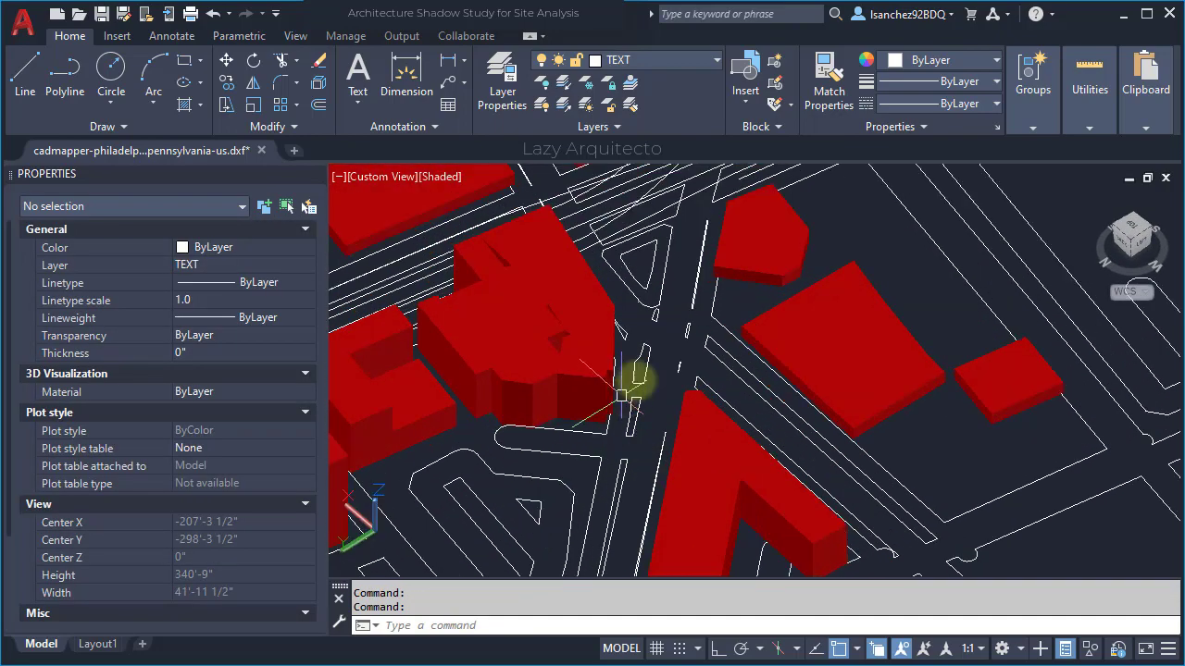
{"action": "scroll", "coordinate": [736, 324], "scroll_direction": "up", "scroll_amount": 2}
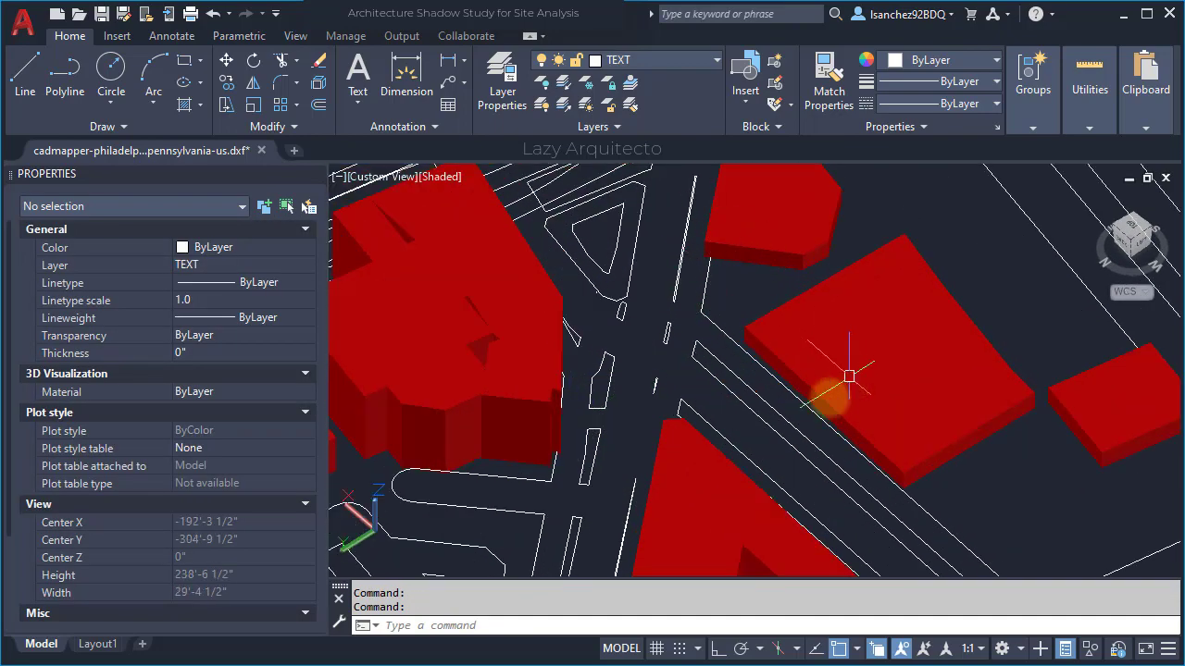
{"action": "middle_click_drag", "start_coordinate": [836, 392], "coordinate": [749, 363], "text": "shift"}
{"action": "scroll", "coordinate": [755, 304], "scroll_direction": "down", "scroll_amount": 5}
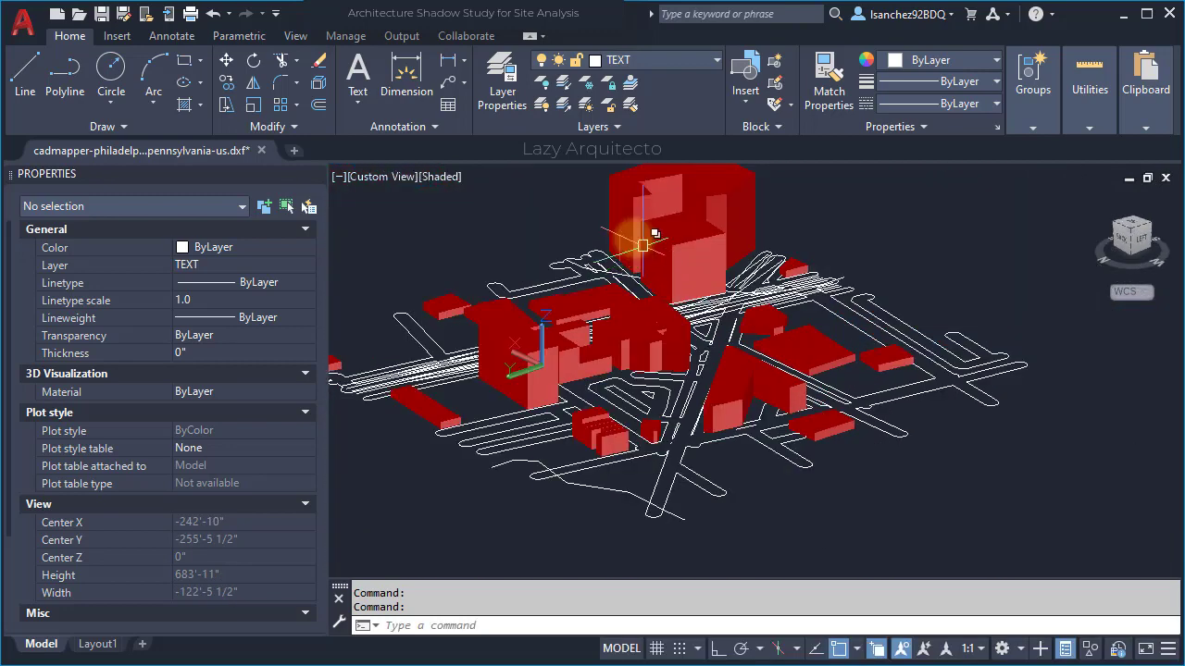
- Thaw the topography layer to show the grey terrain, then close the Philadelphia DXF drawing
{"action": "left_click", "coordinate": [645, 59]}
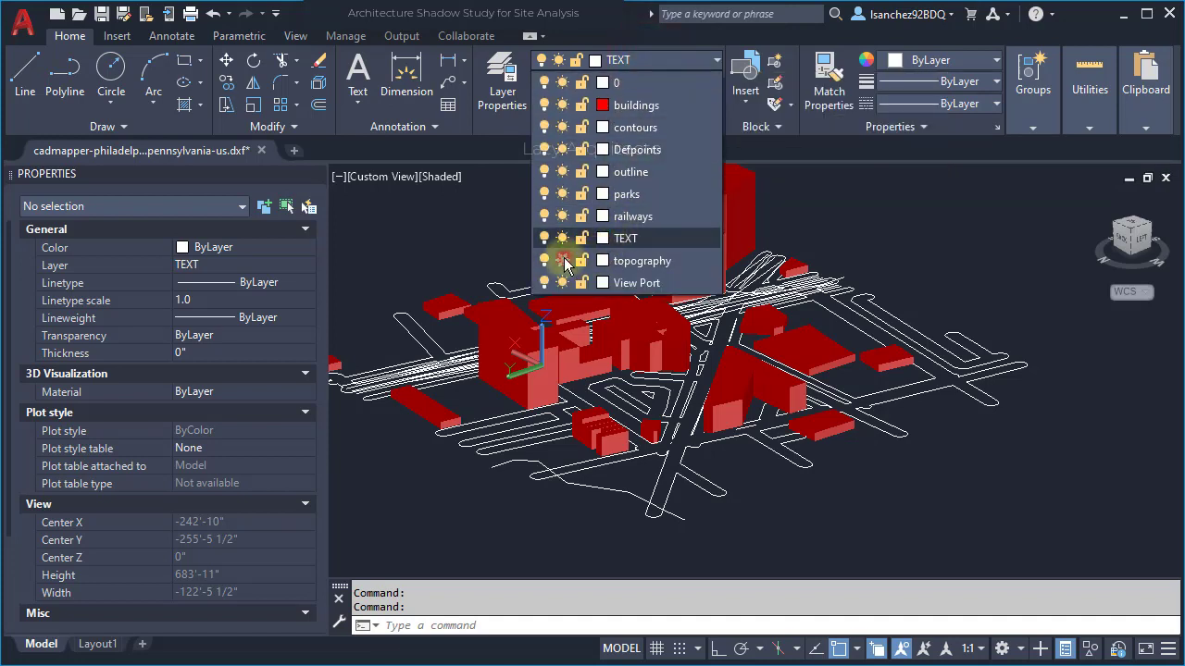
{"action": "left_click", "coordinate": [562, 260]}
{"action": "left_click", "coordinate": [487, 239]}
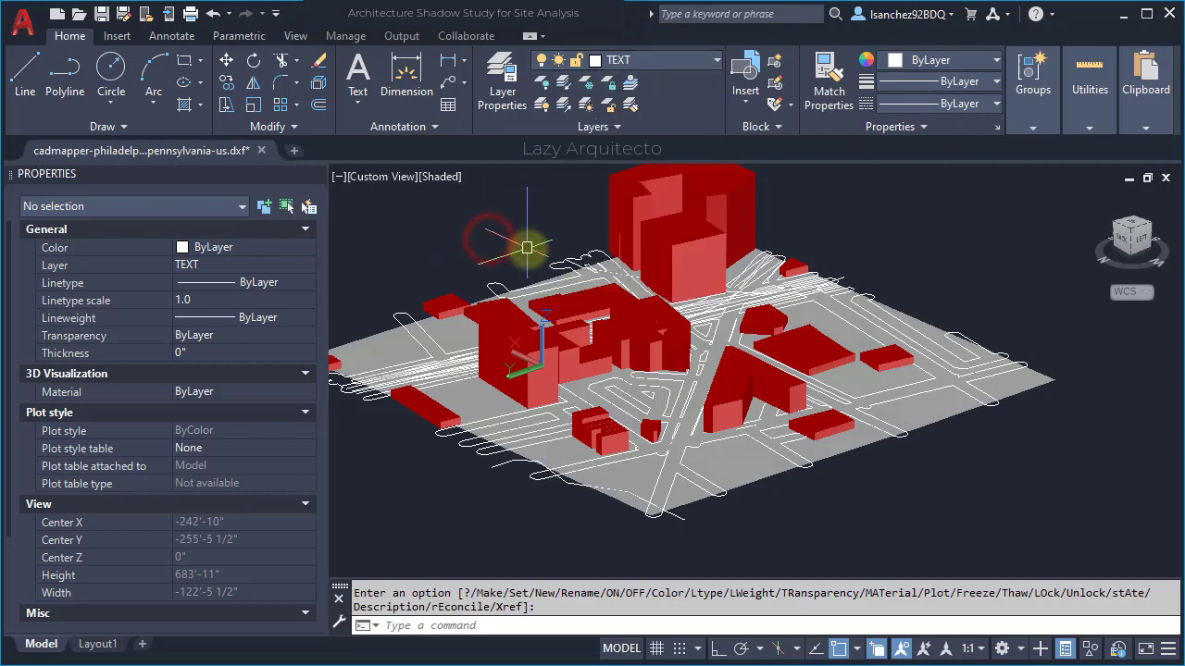
{"action": "left_click", "coordinate": [314, 175]}
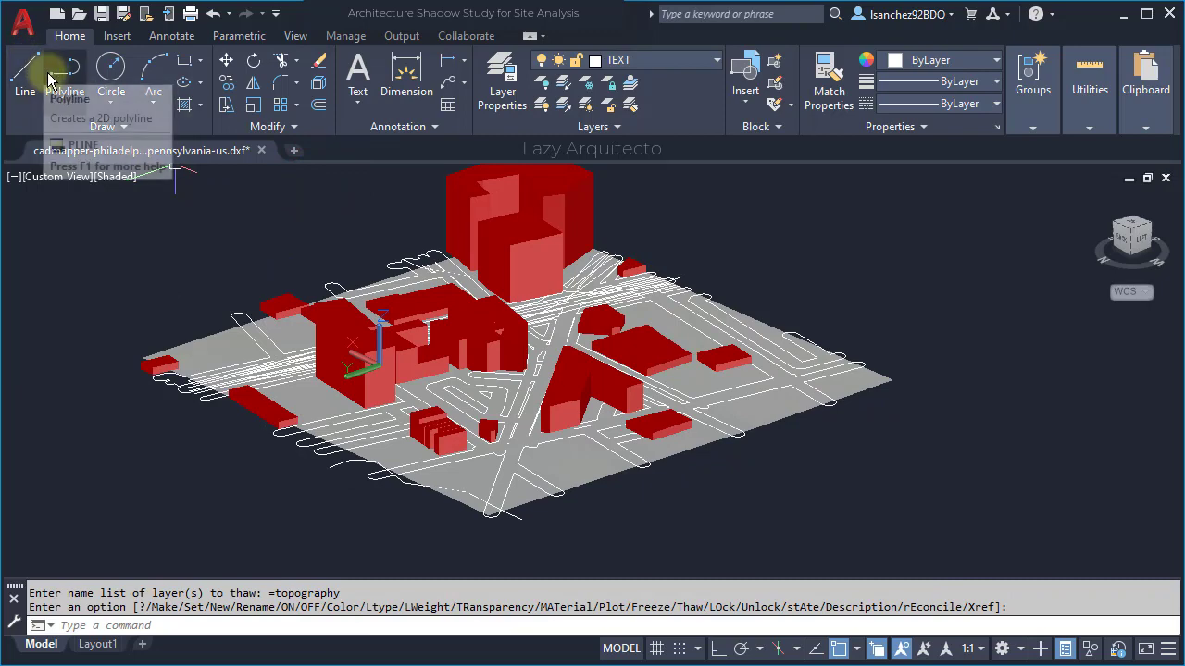
{"action": "left_click", "coordinate": [260, 151]}
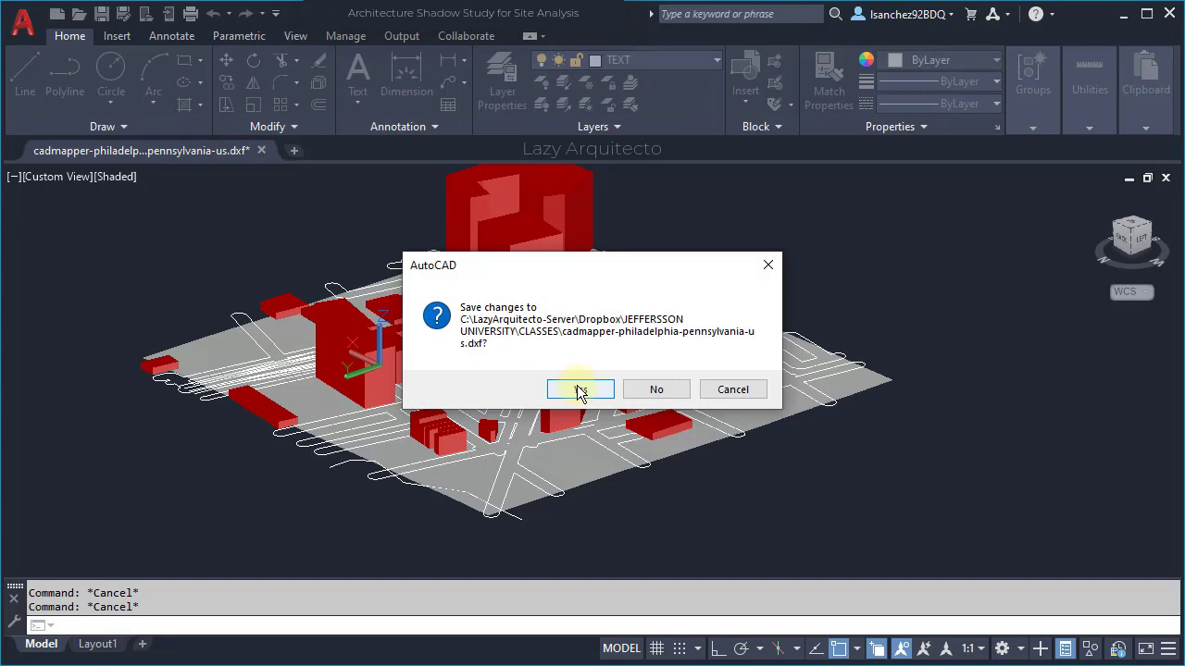
- Save the changes as 'Architecture Shadow Study for Site Analysis.dwg' in AutoCAD 2018 Drawing format
{"action": "left_click", "coordinate": [580, 390]}
{"action": "double_click", "coordinate": [664, 518]}
{"action": "left_click_drag", "start_coordinate": [666, 518], "coordinate": [422, 518]}
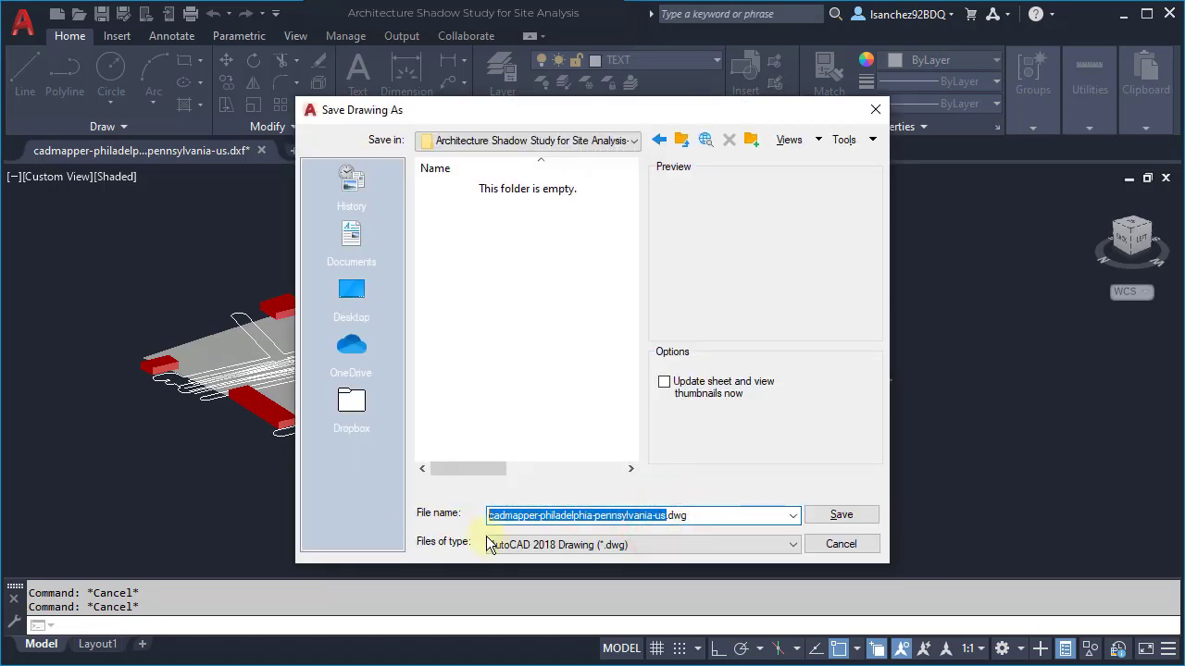
{"action": "type", "text": "Architecture Shadow Study for Site Analysis"}
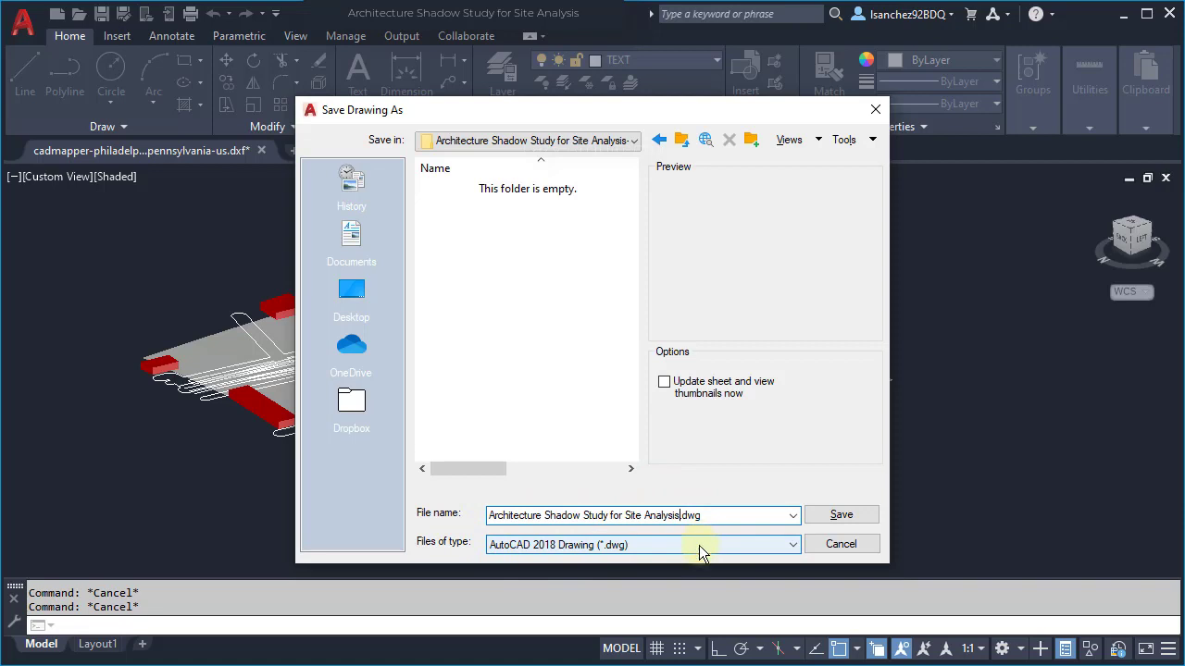
{"action": "left_click", "coordinate": [699, 545]}
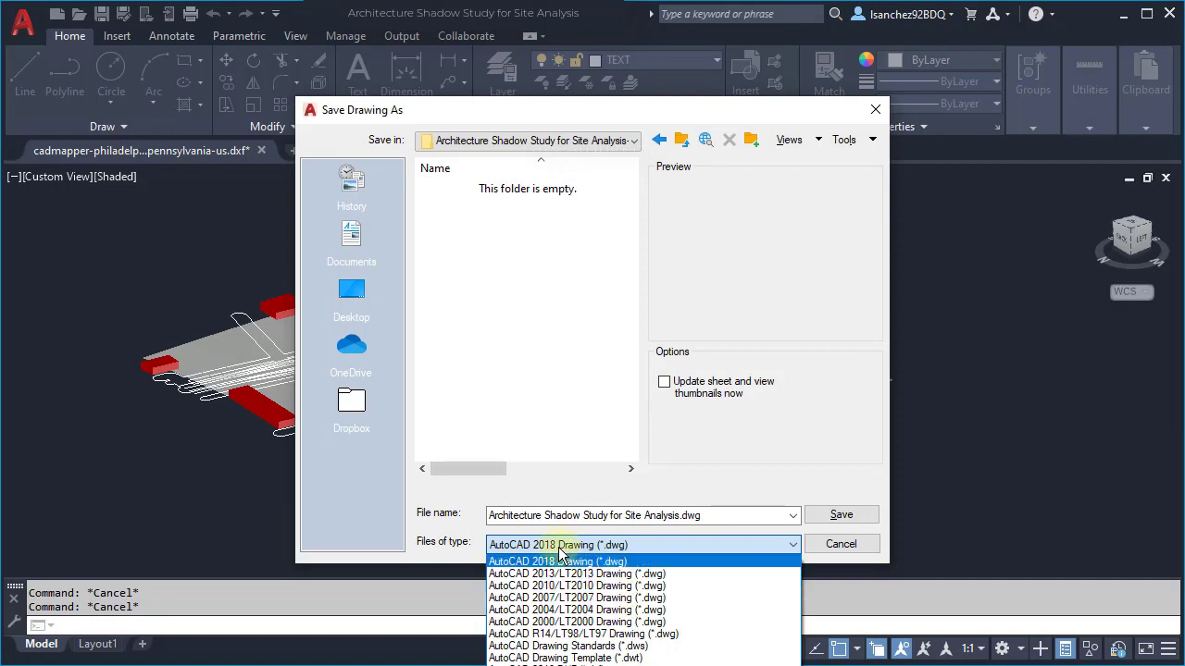
{"action": "left_click", "coordinate": [727, 517]}
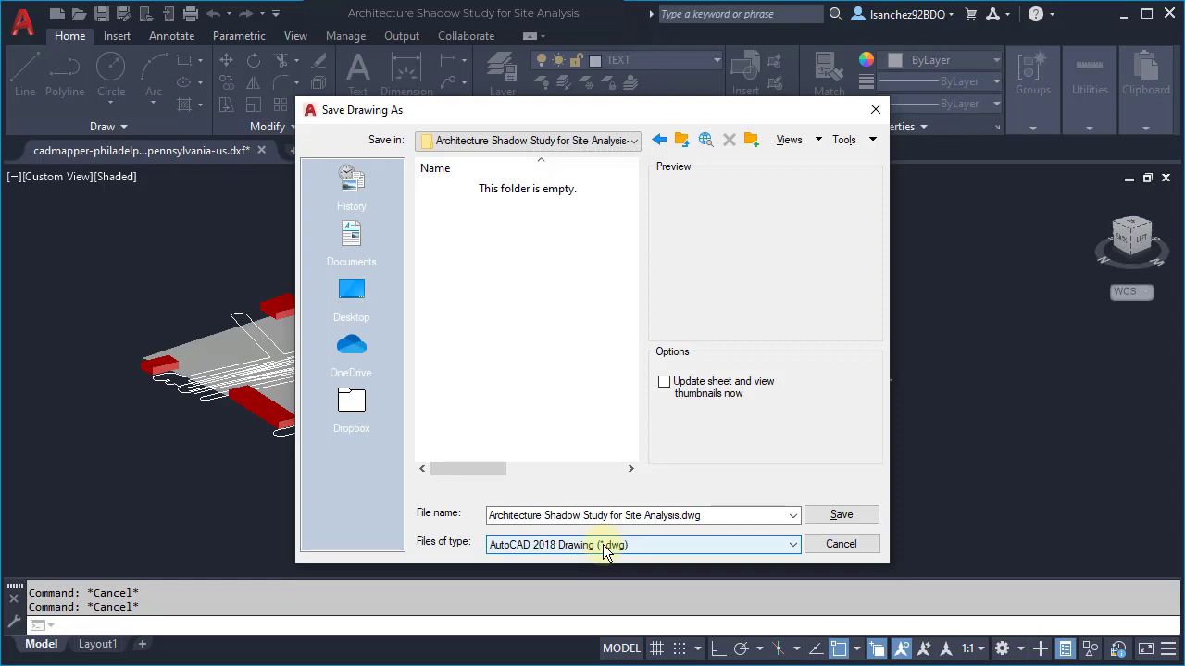
{"action": "left_click", "coordinate": [820, 516]}
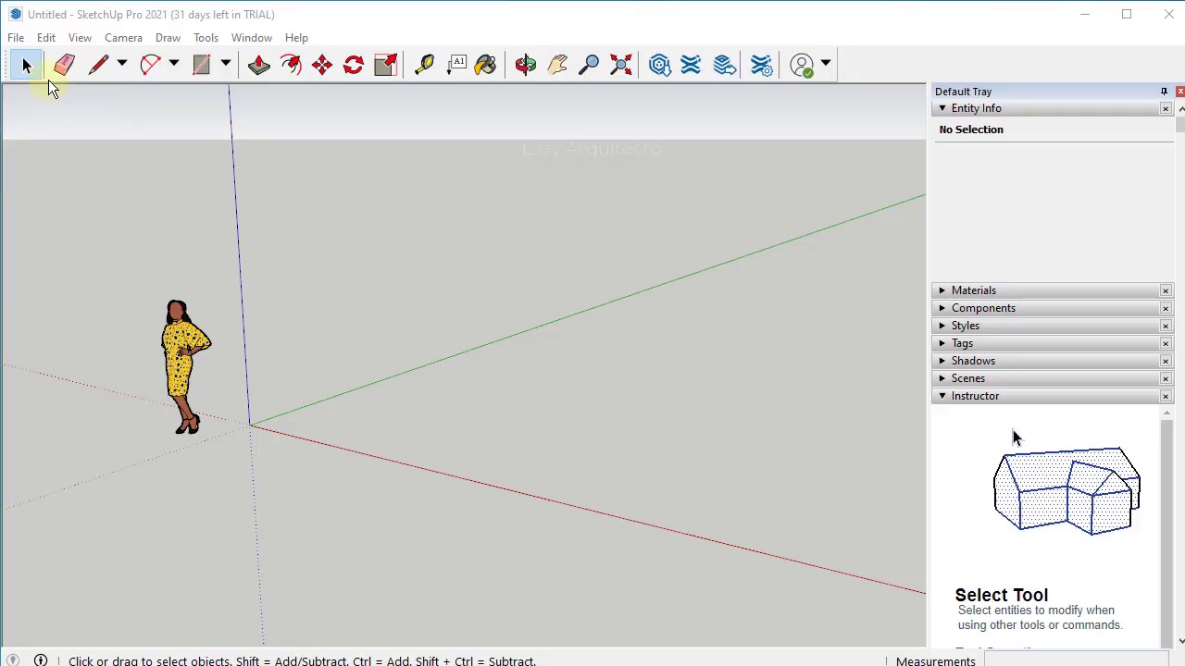
- Activate the Select tool in the new Untitled SketchUp Pro model
{"action": "left_click", "coordinate": [21, 57]}
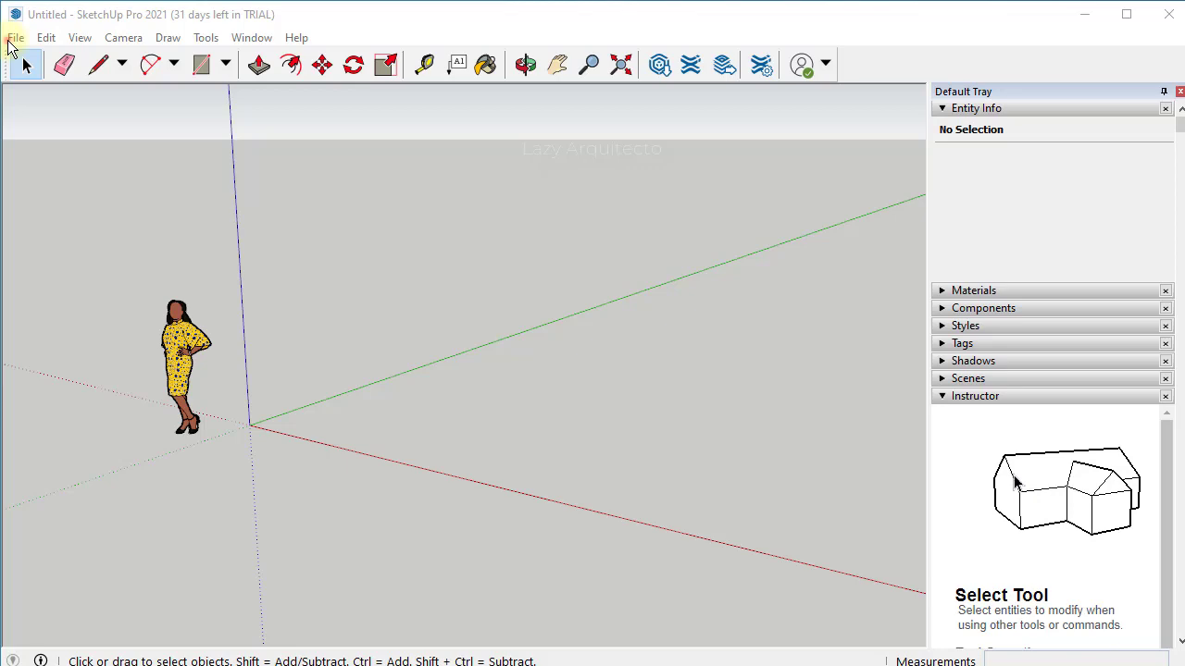
- Search 'SKETCHUP' and start the 30 Day Trial from the try-sketchup page
{"action": "left_click", "coordinate": [423, 53]}
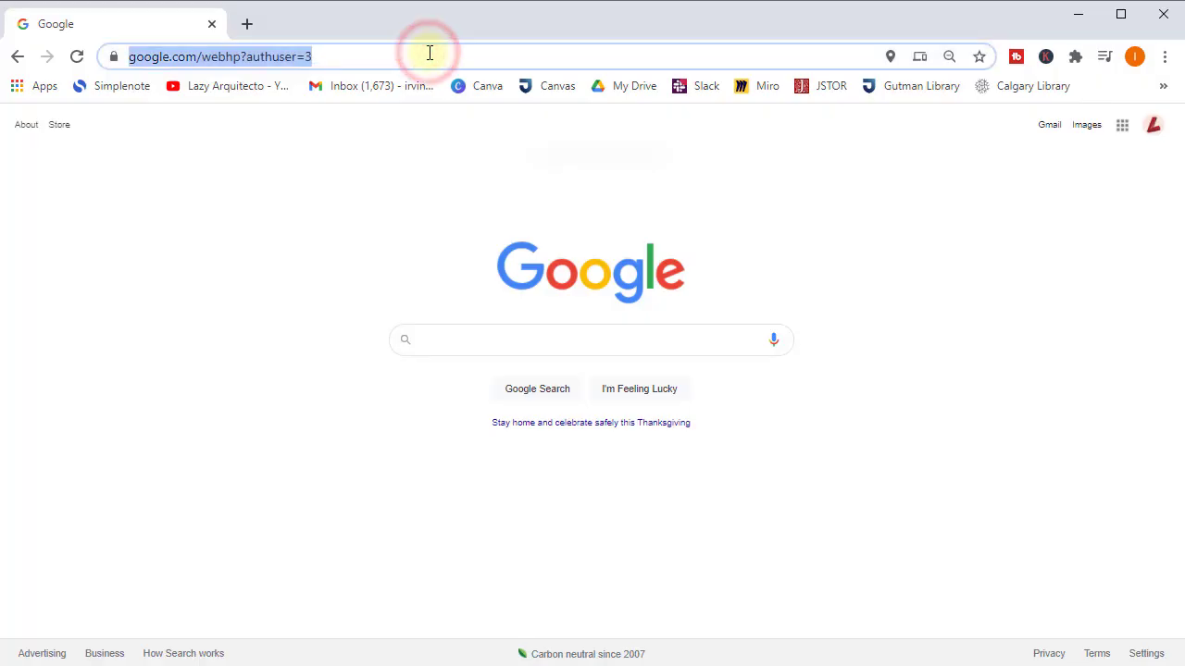
{"action": "type", "text": "SKE"}
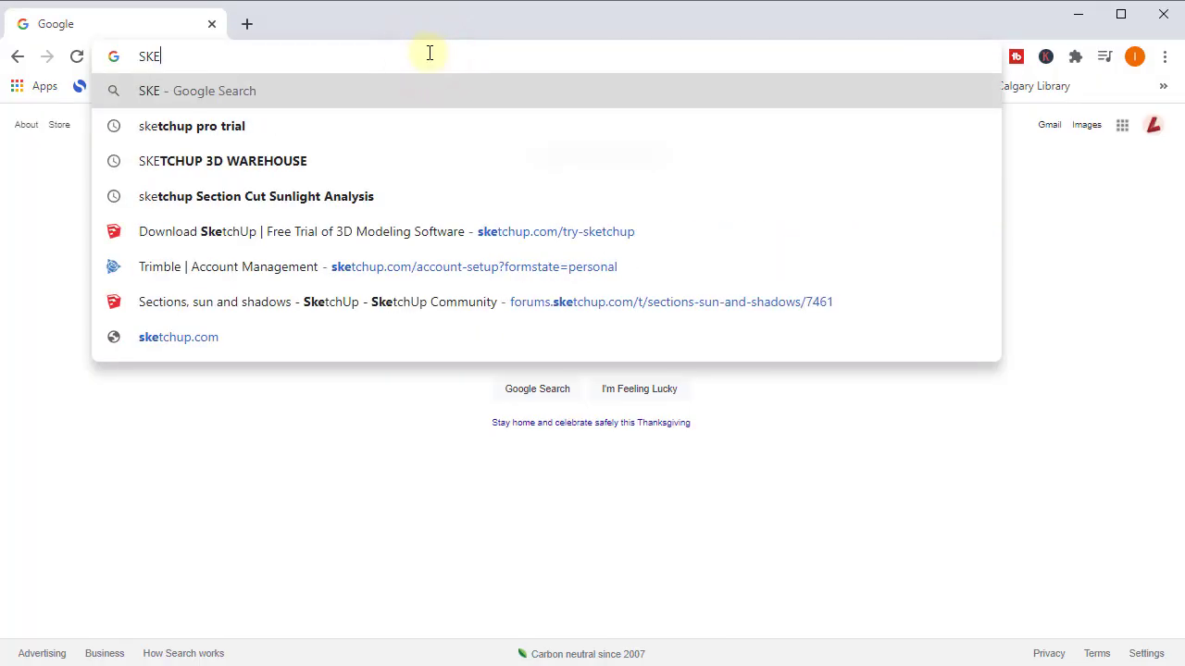
{"action": "type", "text": "TCHUP"}
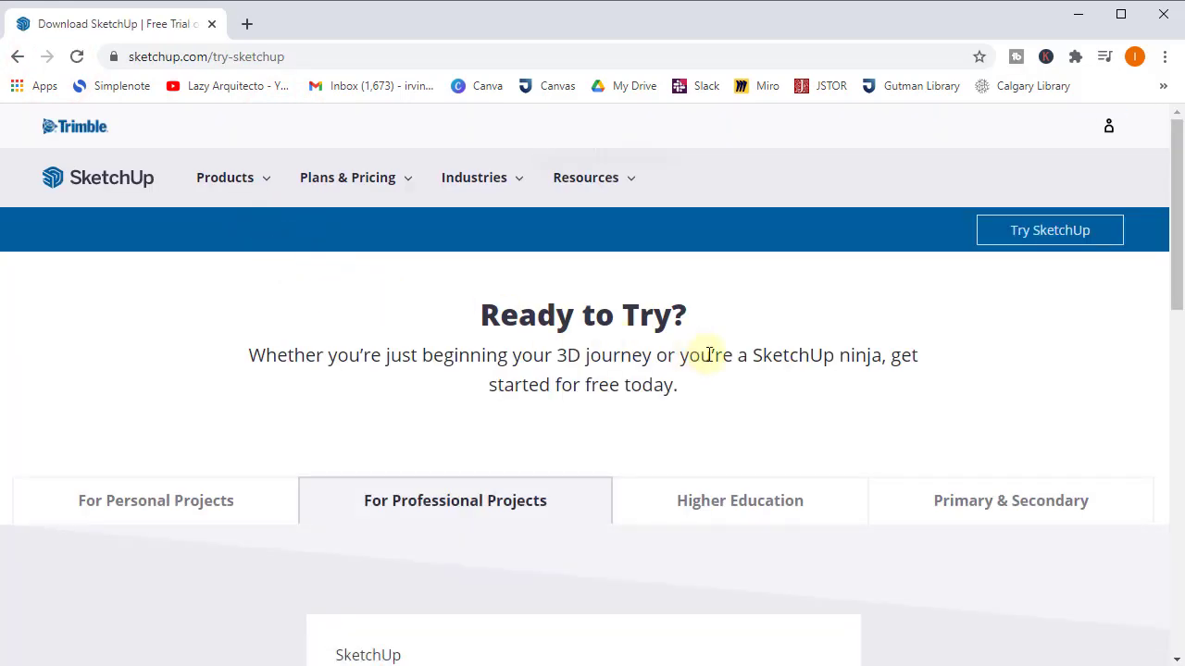
{"action": "scroll", "coordinate": [471, 278], "scroll_direction": "down", "scroll_amount": 4}
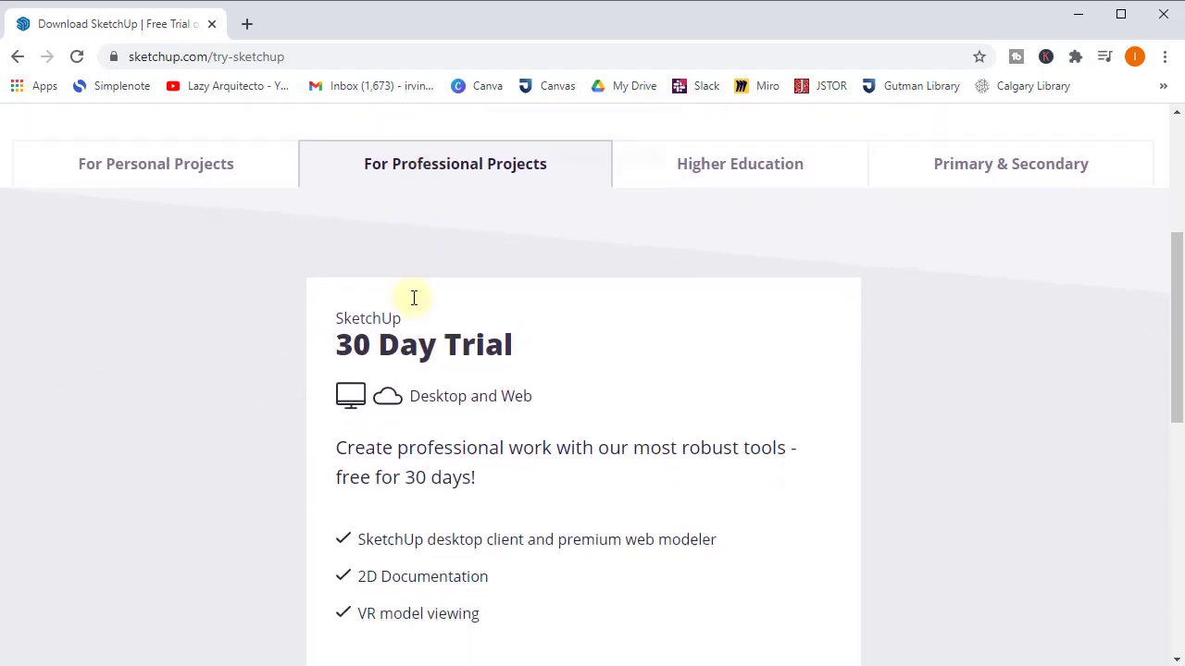
{"action": "scroll", "coordinate": [435, 329], "scroll_direction": "down", "scroll_amount": 1}
{"action": "scroll", "coordinate": [481, 435], "scroll_direction": "down", "scroll_amount": 1}
{"action": "scroll", "coordinate": [491, 413], "scroll_direction": "up", "scroll_amount": 1}
{"action": "left_click", "coordinate": [592, 569]}
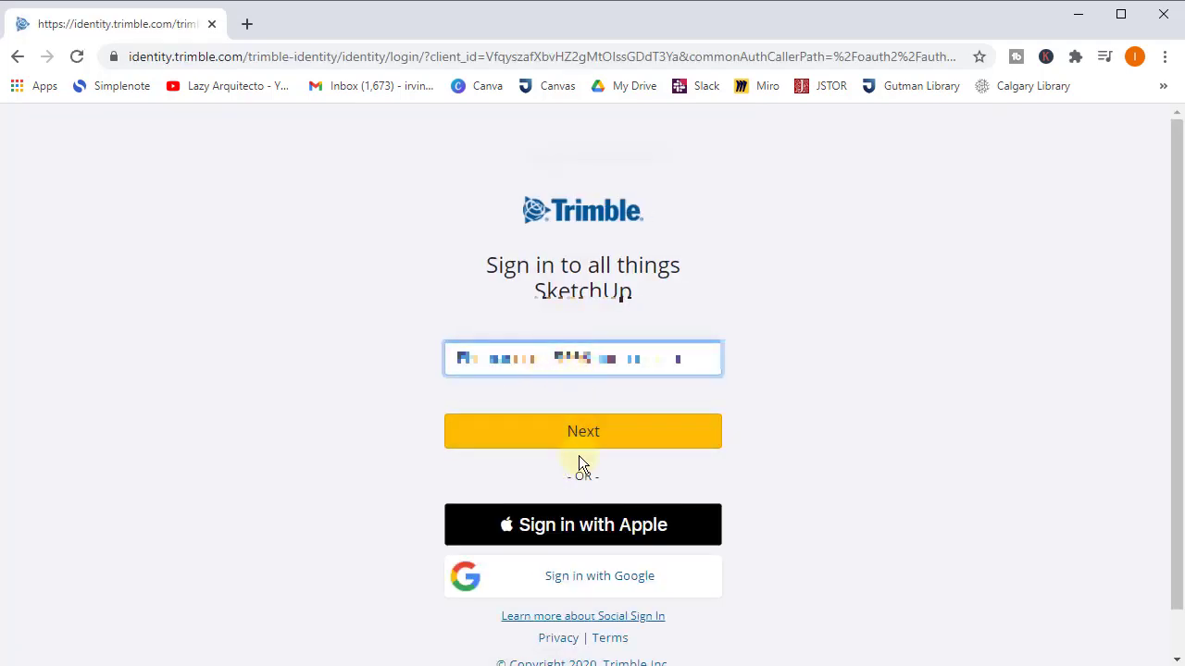
- Choose Architecture as the industry and 3D modeling as the interest
{"action": "scroll", "coordinate": [579, 456], "scroll_direction": "down", "scroll_amount": 1}
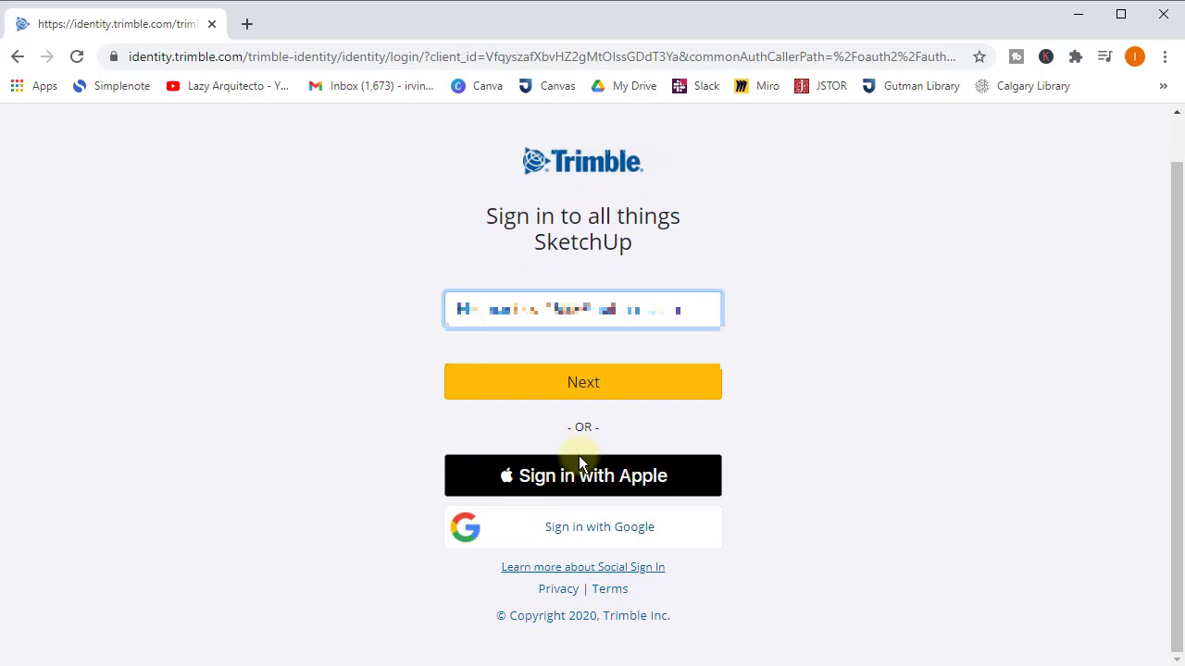
{"action": "scroll", "coordinate": [580, 457], "scroll_direction": "up", "scroll_amount": 1}
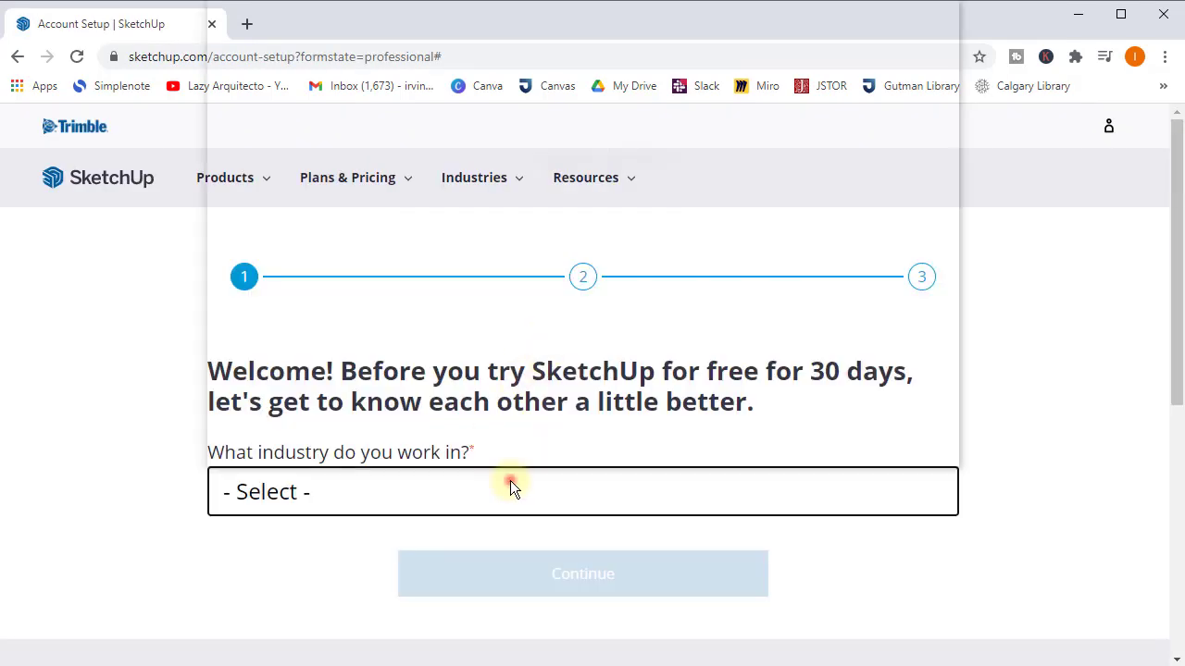
{"action": "left_click", "coordinate": [513, 485]}
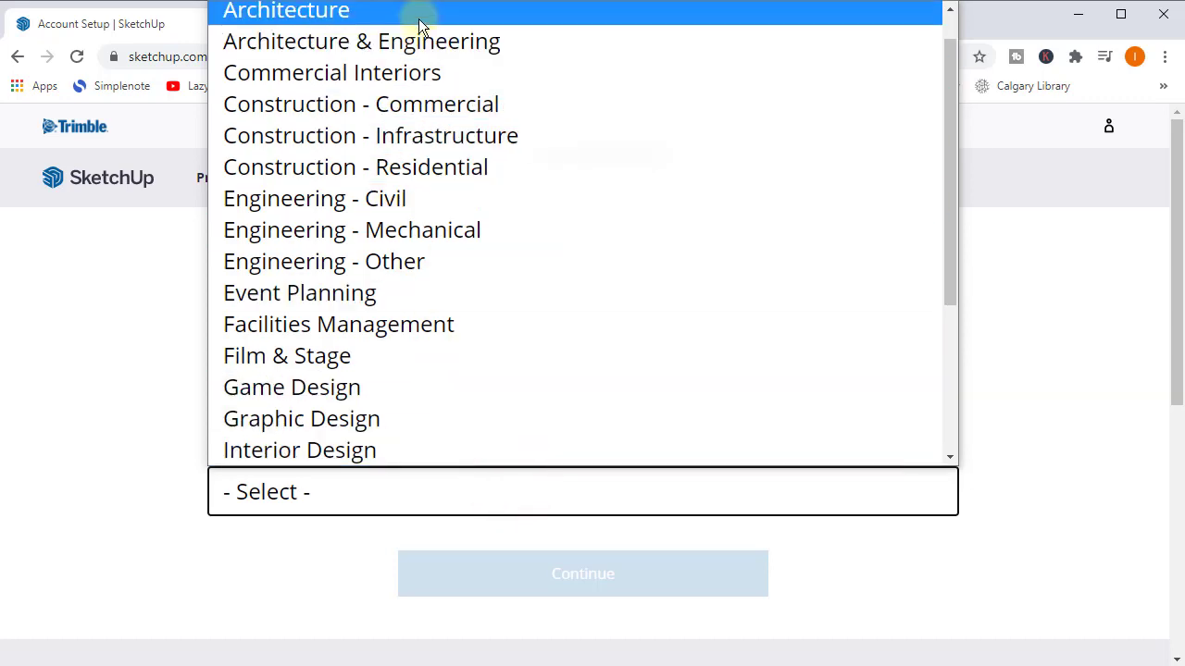
{"action": "left_click", "coordinate": [418, 23]}
{"action": "left_click", "coordinate": [562, 584]}
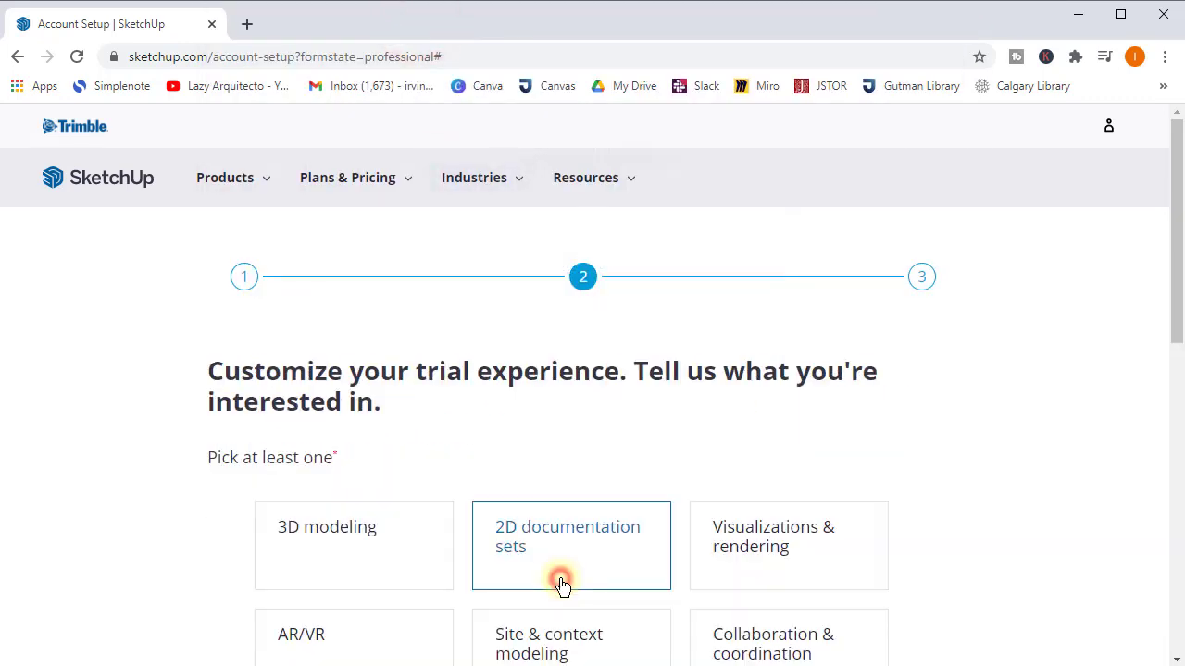
{"action": "key", "text": "ctrl+minus"}
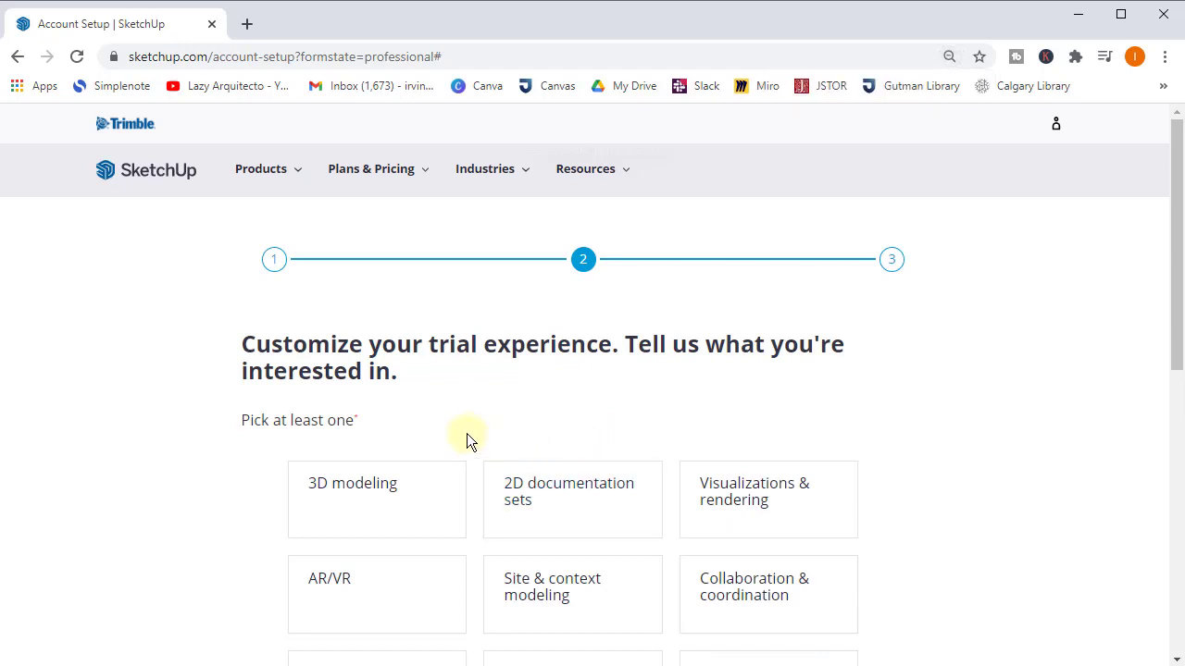
{"action": "left_click", "coordinate": [418, 497]}
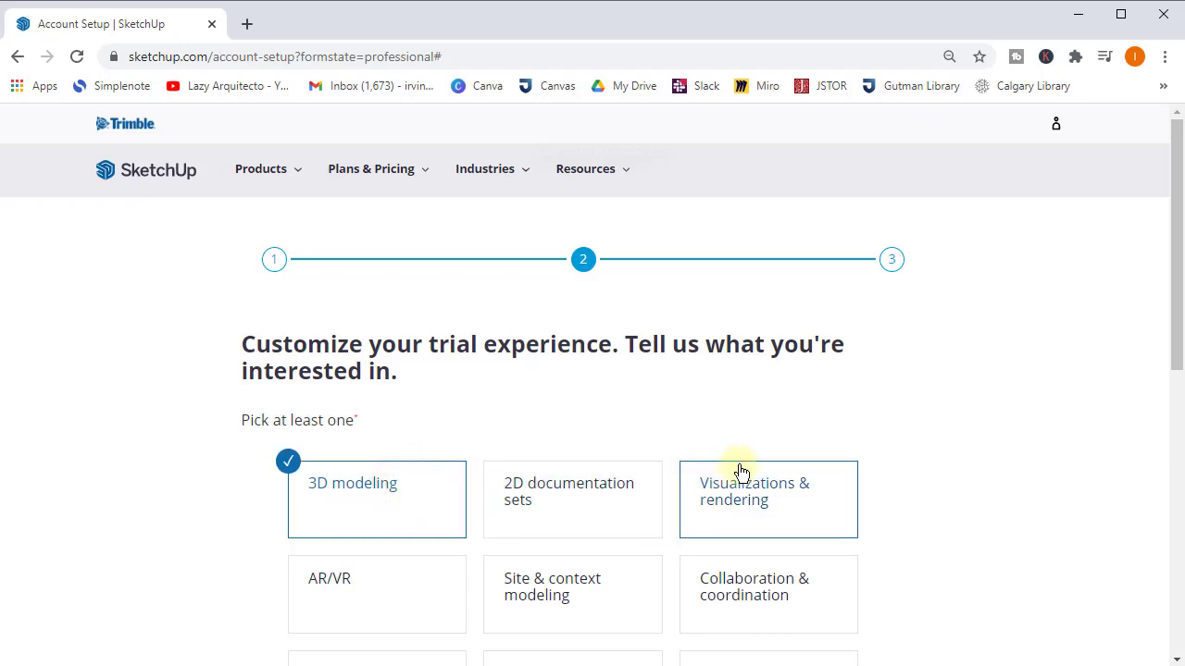
{"action": "scroll", "coordinate": [741, 472], "scroll_direction": "down", "scroll_amount": 2}
{"action": "left_click", "coordinate": [656, 602]}
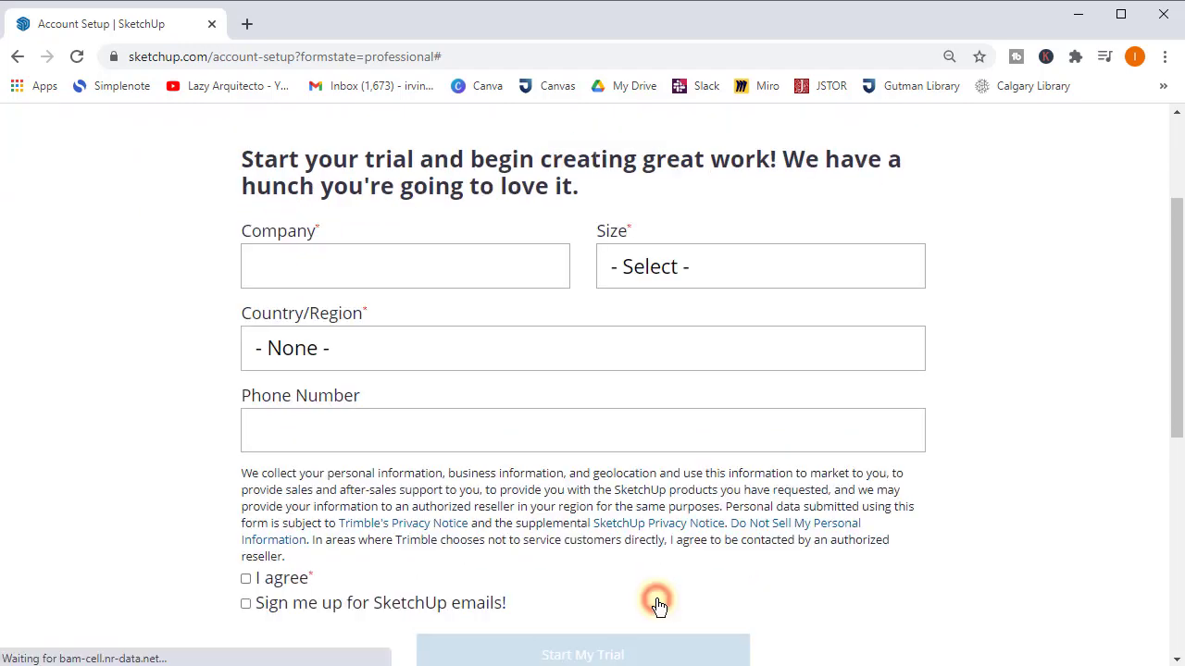
- Enter company 'AAA', company size 1, country United States and state Pennsylvania
{"action": "left_click", "coordinate": [398, 268]}
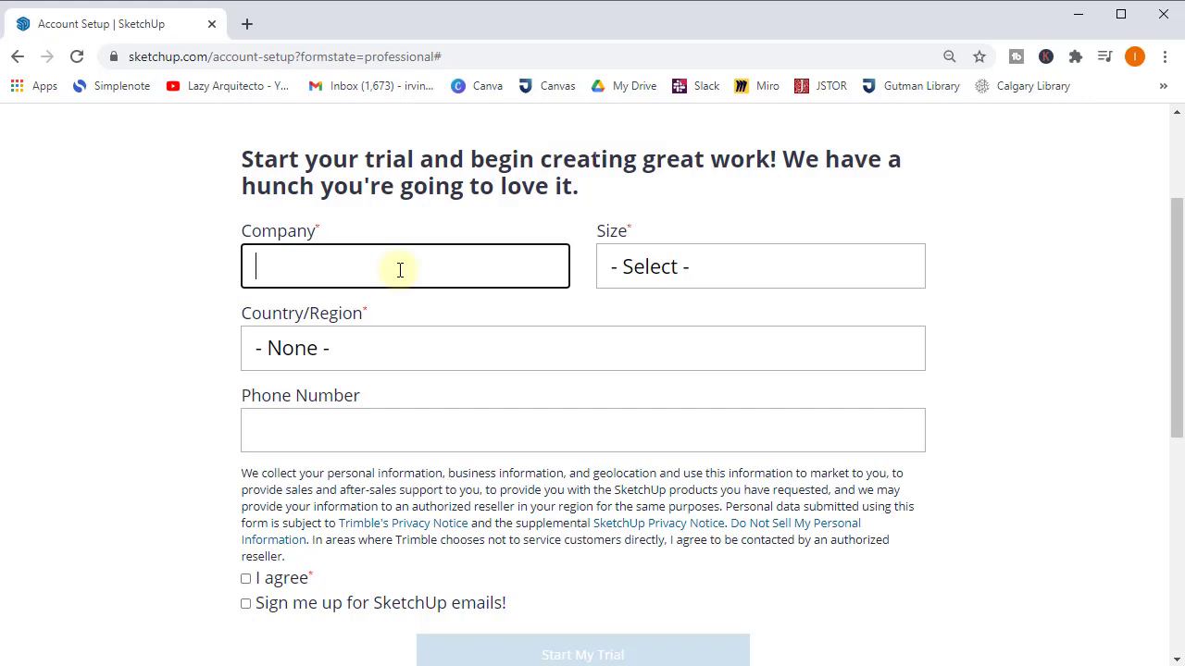
{"action": "type", "text": "AAA"}
{"action": "left_click", "coordinate": [618, 269]}
{"action": "left_click", "coordinate": [648, 343]}
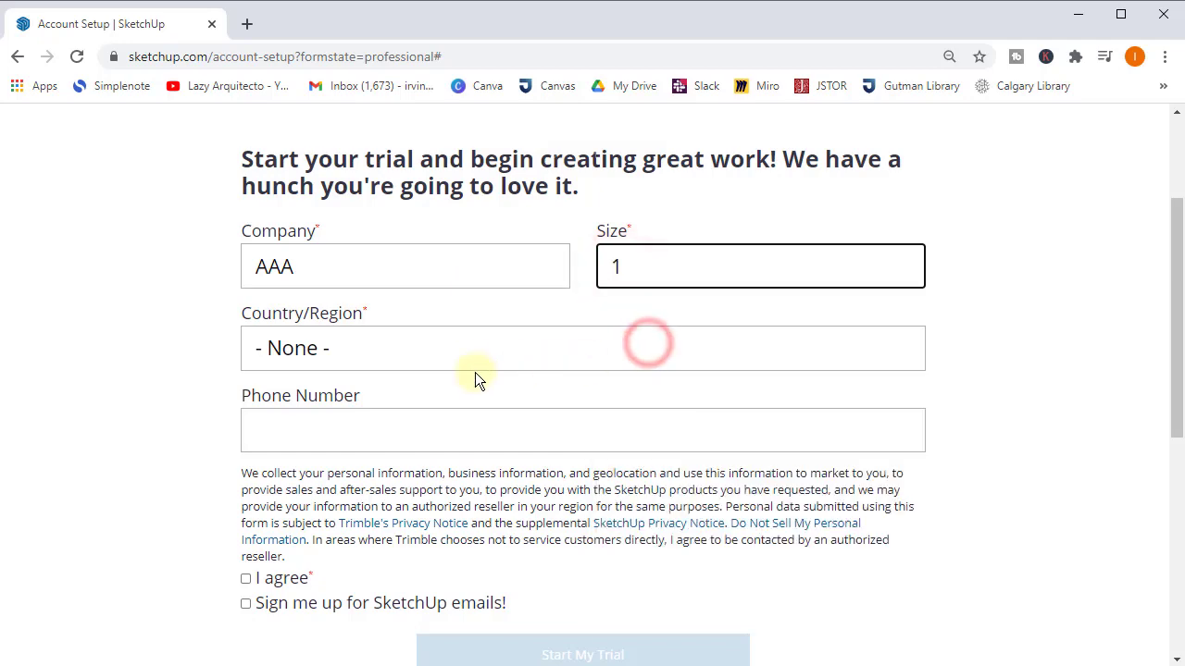
{"action": "left_click", "coordinate": [466, 358]}
{"action": "type", "text": "paraguay"}
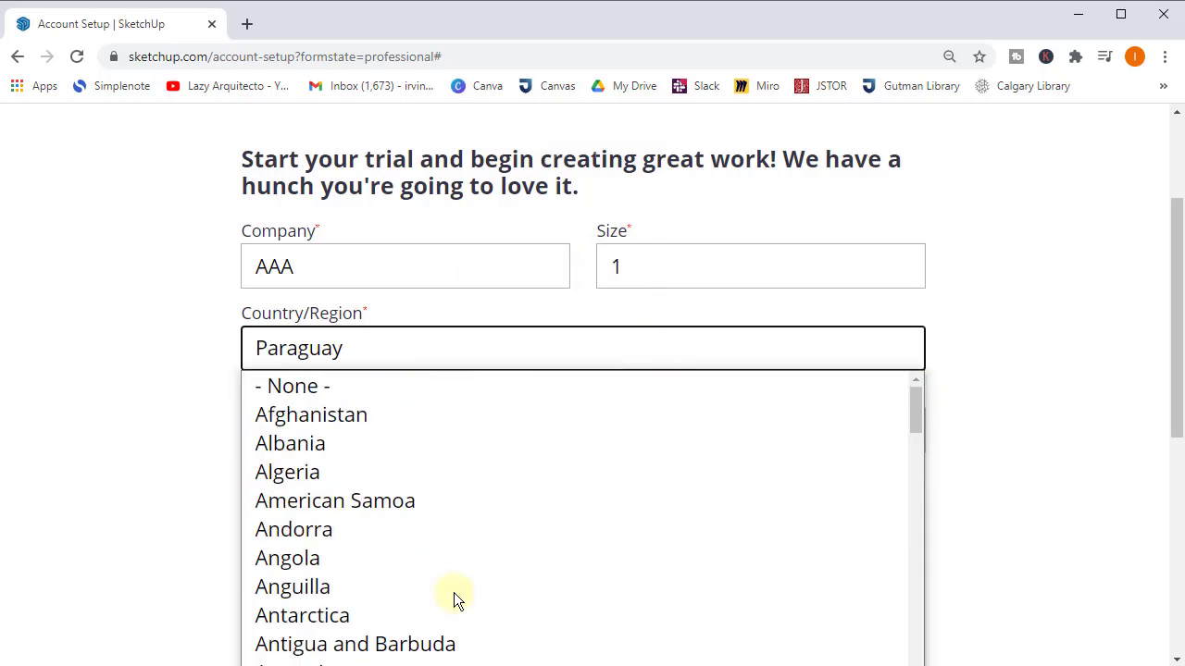
{"action": "scroll", "coordinate": [453, 592], "scroll_direction": "down", "scroll_amount": 15}
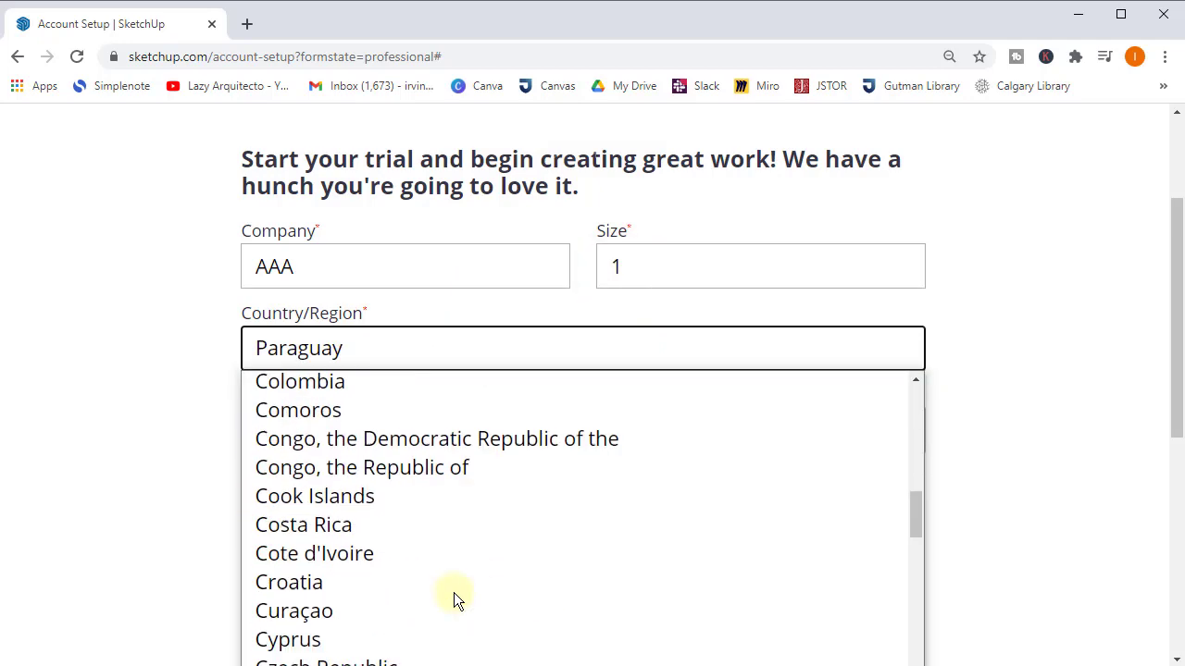
{"action": "type", "text": "ukraineuuuug"}
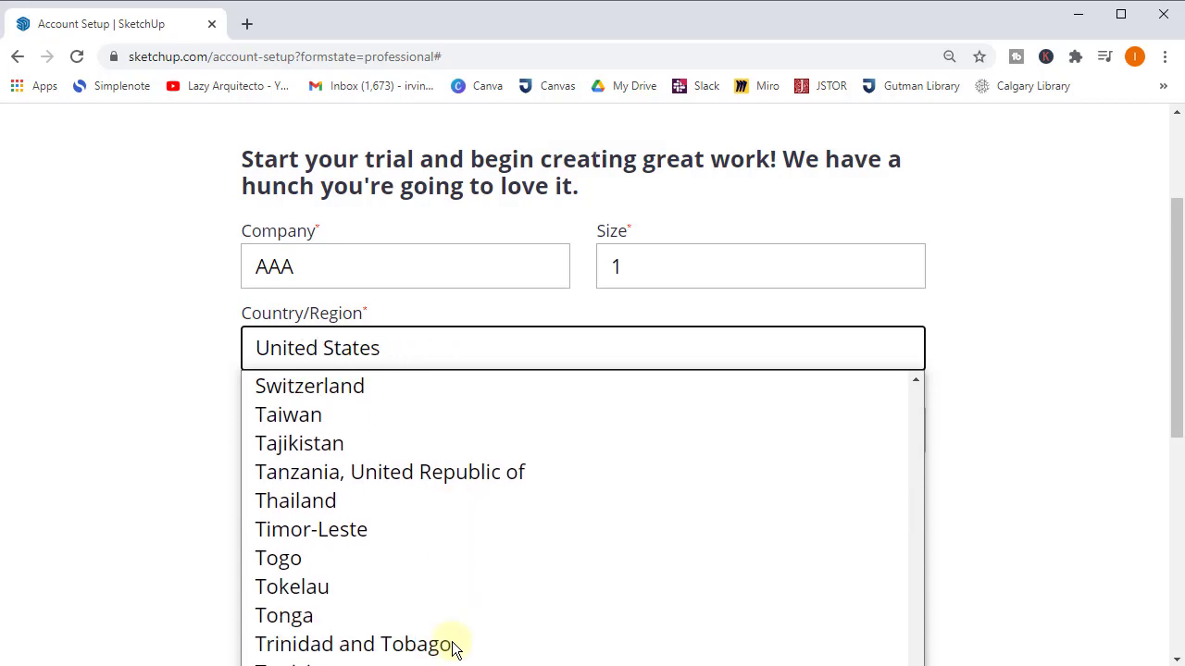
{"action": "type", "text": "uuuu"}
{"action": "key", "text": "Return"}
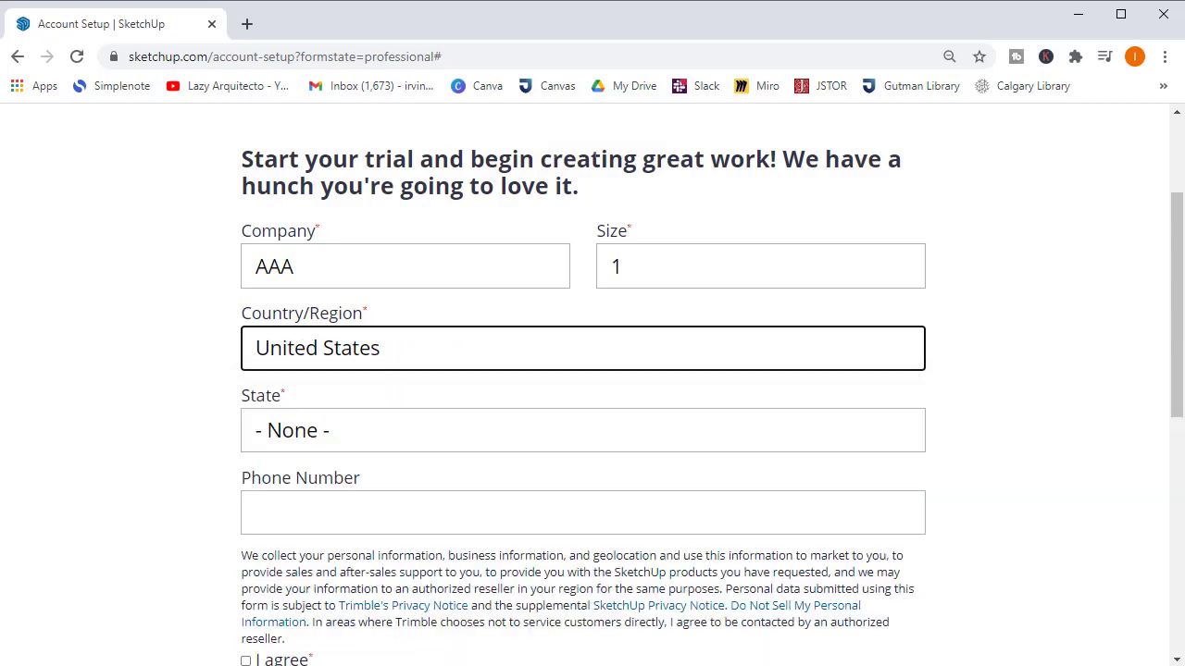
{"action": "left_click", "coordinate": [359, 430]}
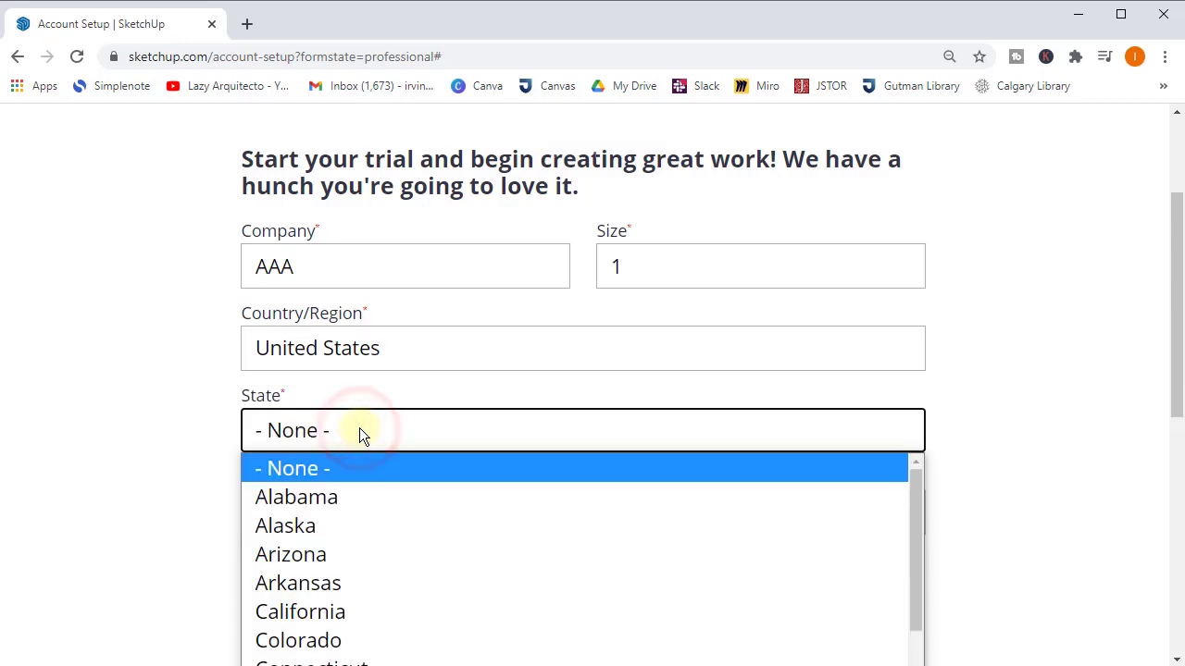
{"action": "type", "text": "p"}
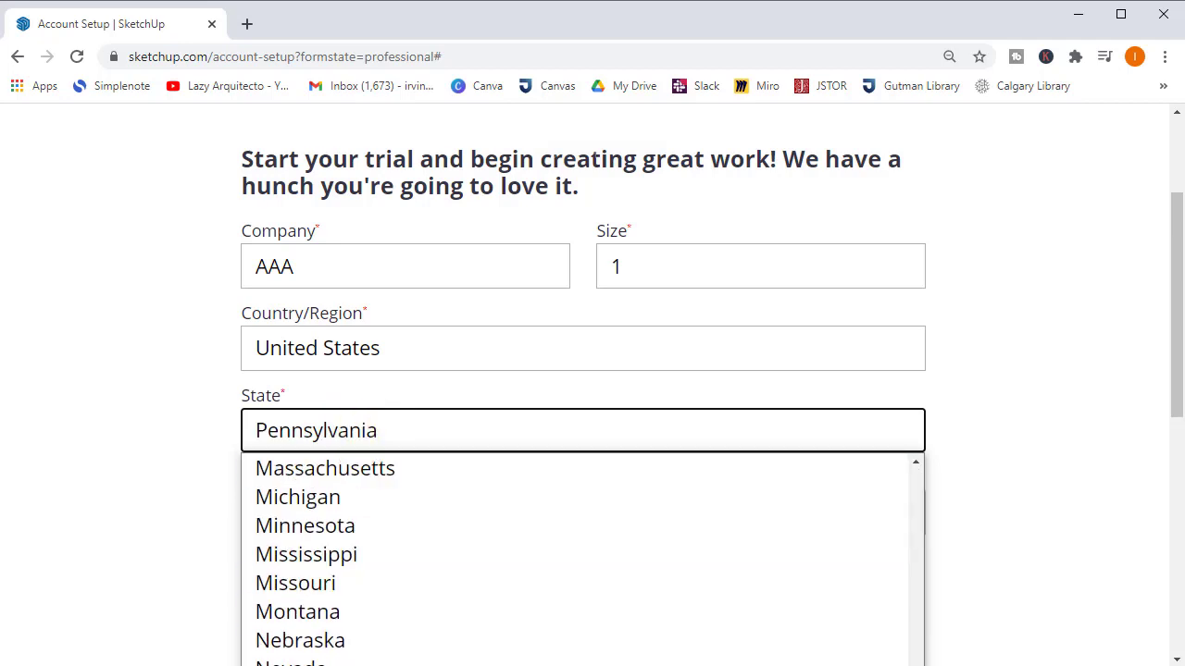
{"action": "key", "text": "Return"}
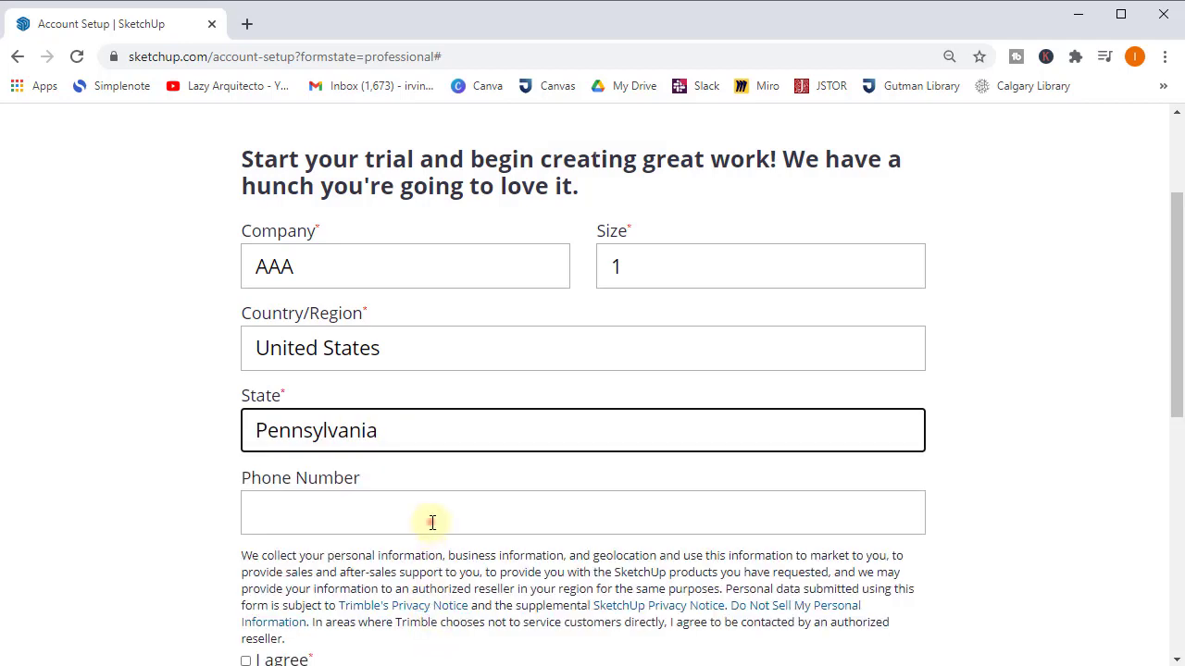
- Accept the privacy terms and submit the form with Start My Trial
{"action": "left_click", "coordinate": [435, 517]}
{"action": "scroll", "coordinate": [449, 464], "scroll_direction": "down", "scroll_amount": 2}
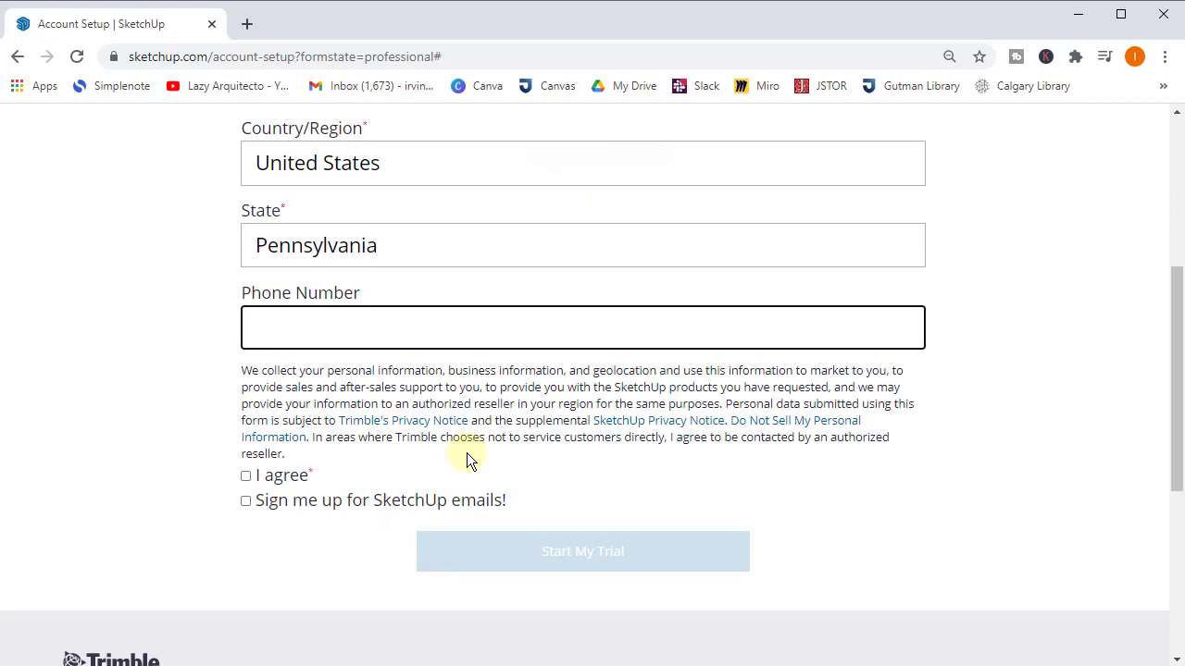
{"action": "left_click", "coordinate": [248, 475]}
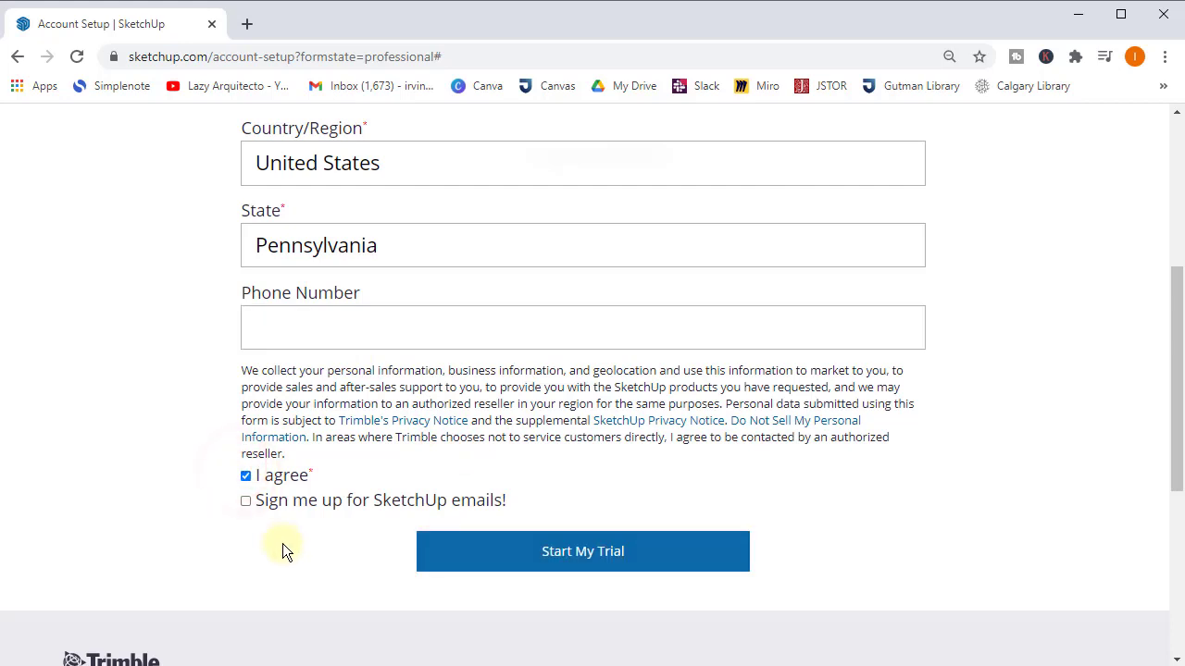
{"action": "left_click", "coordinate": [585, 555]}
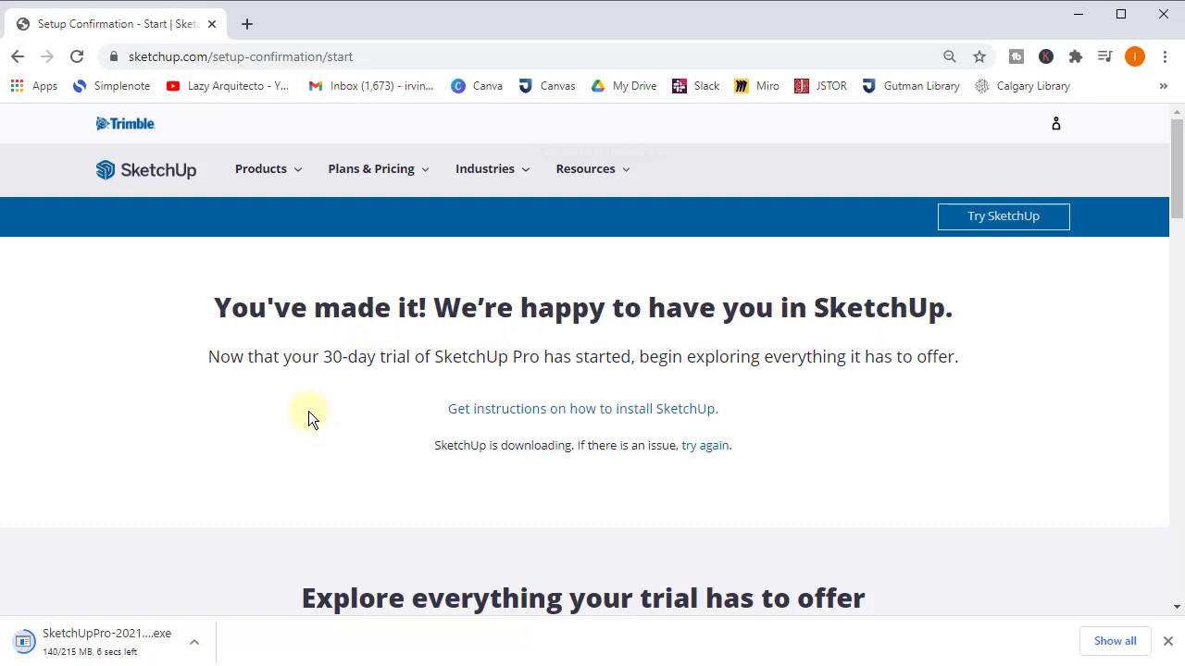
- Run the downloaded SketchUp Pro installer and start the installation
{"action": "scroll", "coordinate": [478, 444], "scroll_direction": "down", "scroll_amount": 1}
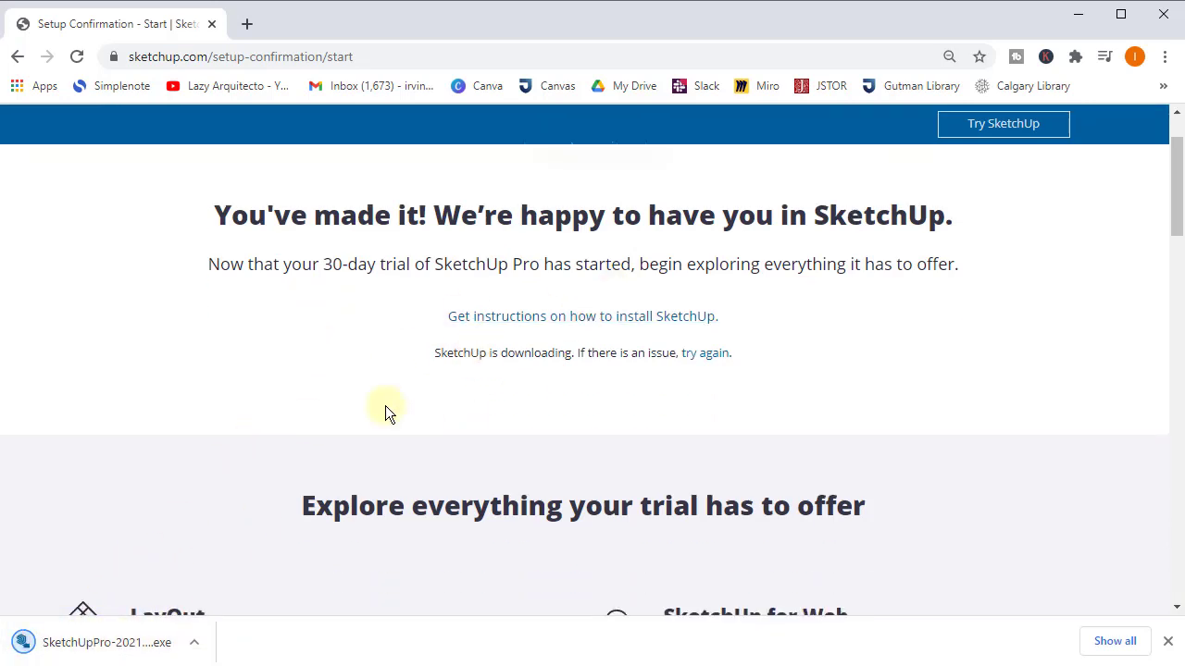
{"action": "scroll", "coordinate": [556, 417], "scroll_direction": "down", "scroll_amount": 1}
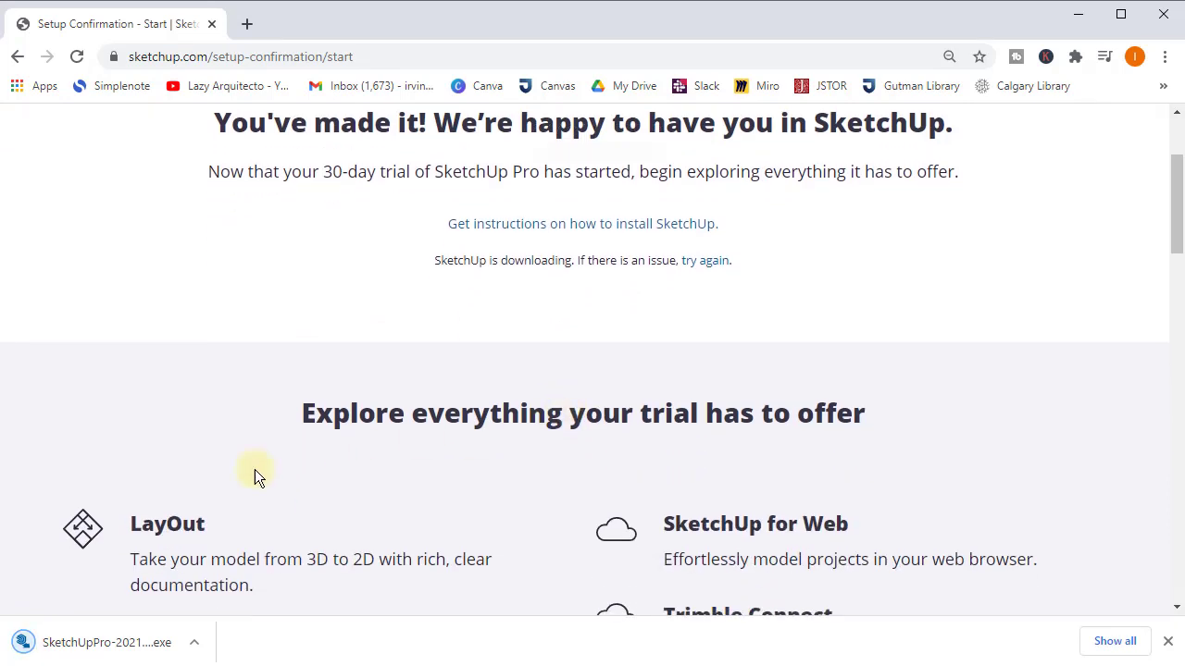
{"action": "left_click", "coordinate": [102, 644]}
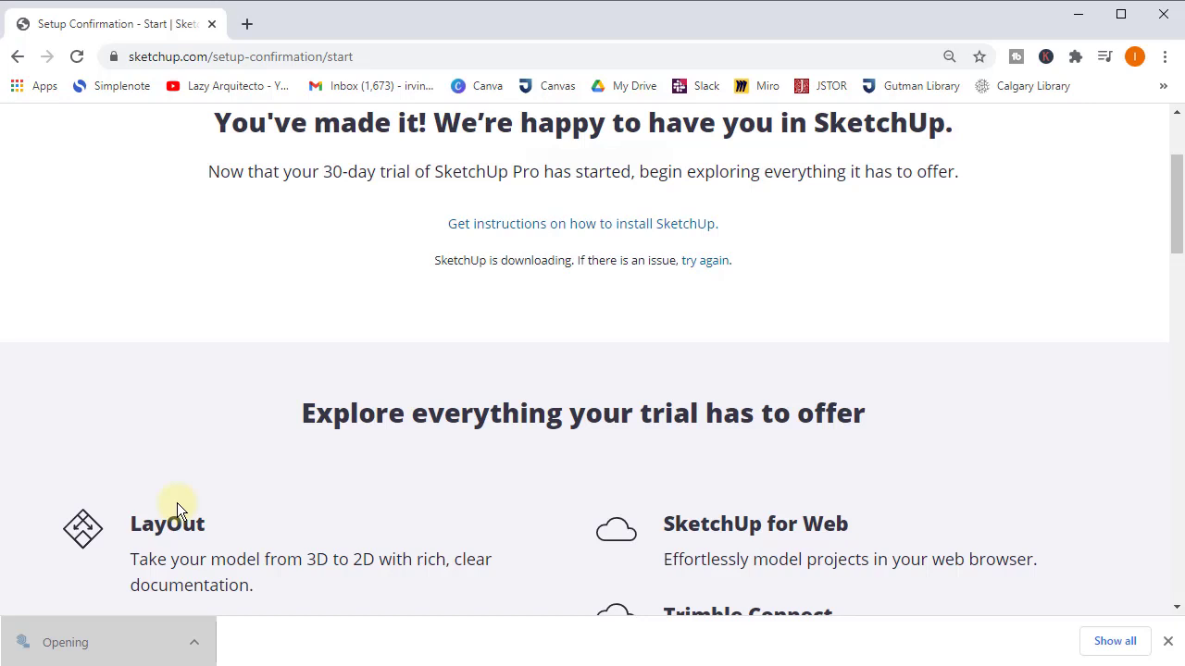
{"action": "left_click", "coordinate": [731, 557]}
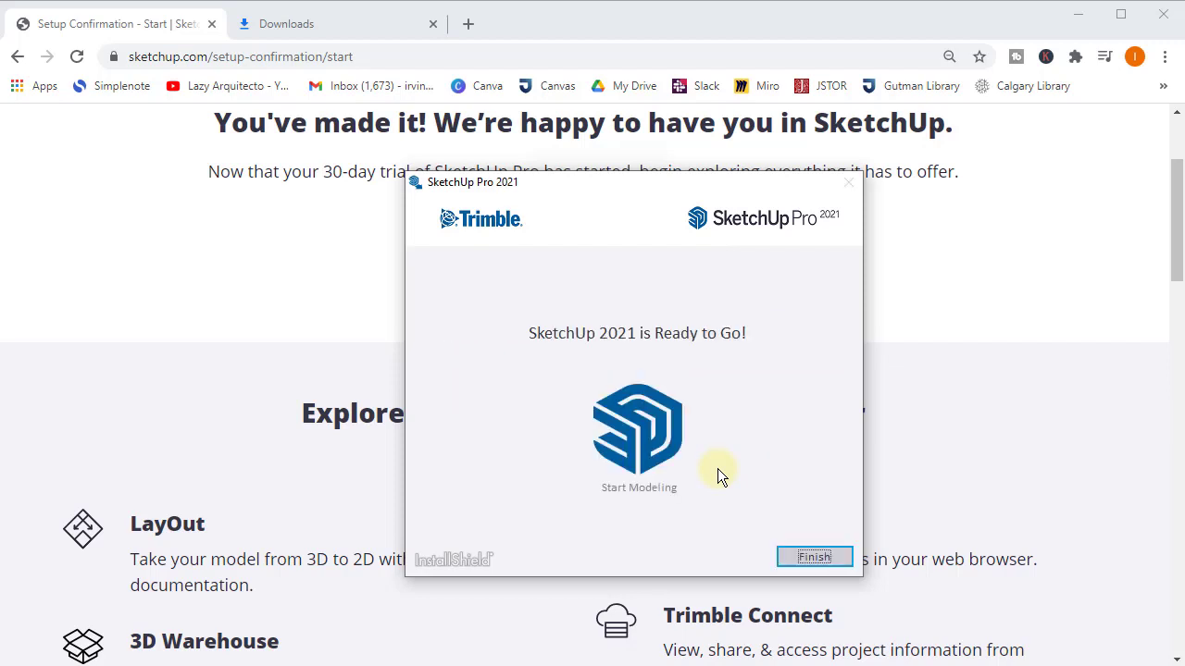
- Finish the installation and search Windows for 'sketch' to find SketchUp Pro 2021
{"action": "left_click", "coordinate": [792, 556]}
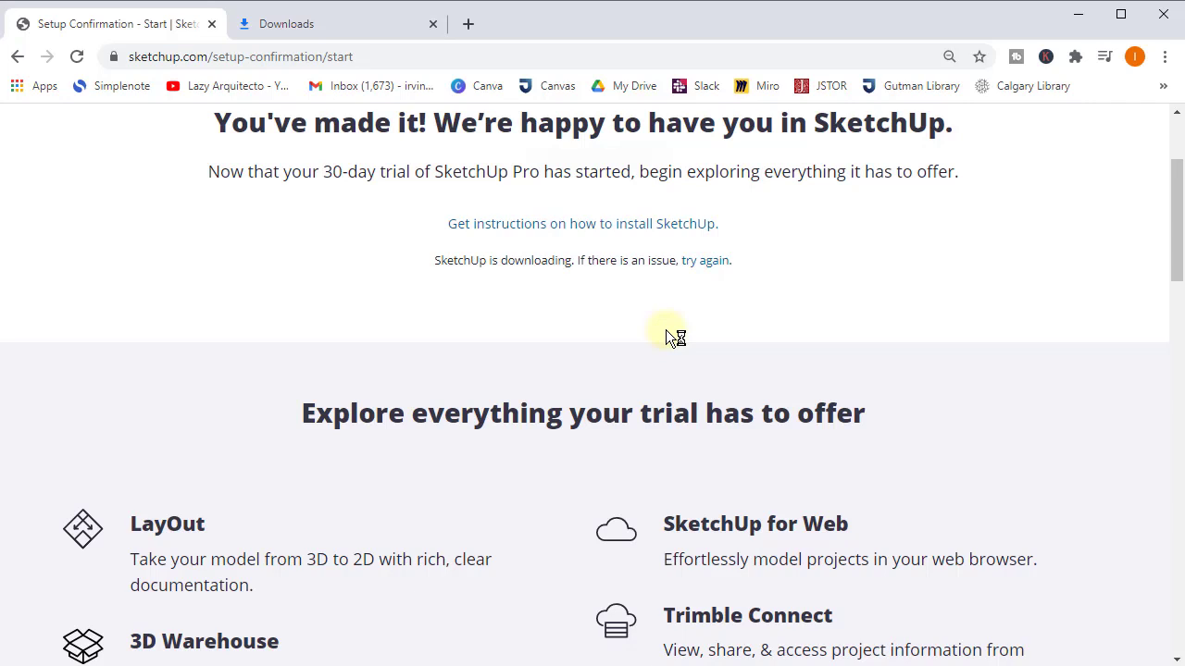
{"action": "key", "text": "super"}
{"action": "type", "text": "sketch"}
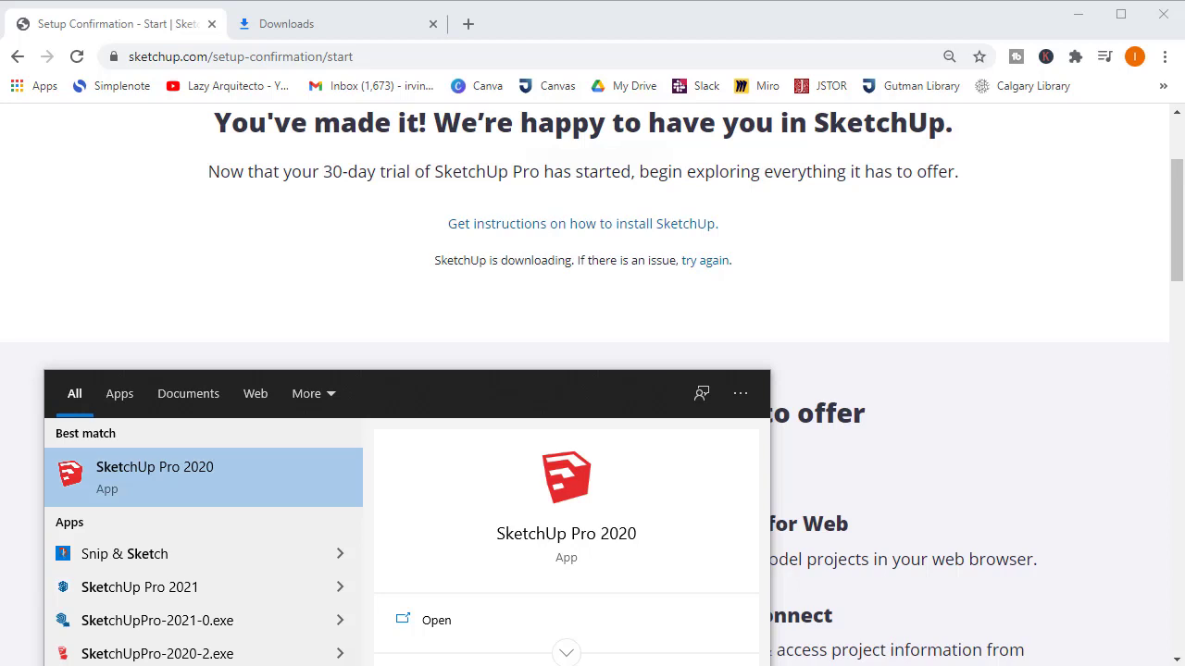
- Launch SketchUp Pro 2021 and accept its license agreement
{"action": "left_click", "coordinate": [169, 589]}
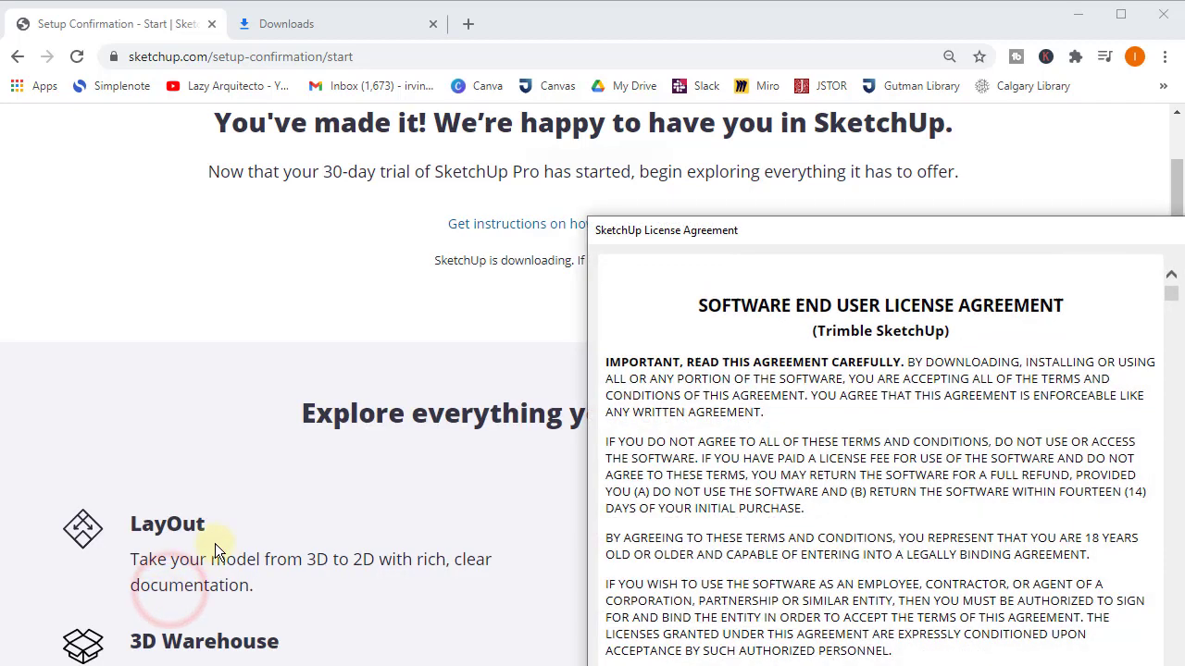
{"action": "left_click", "coordinate": [860, 224]}
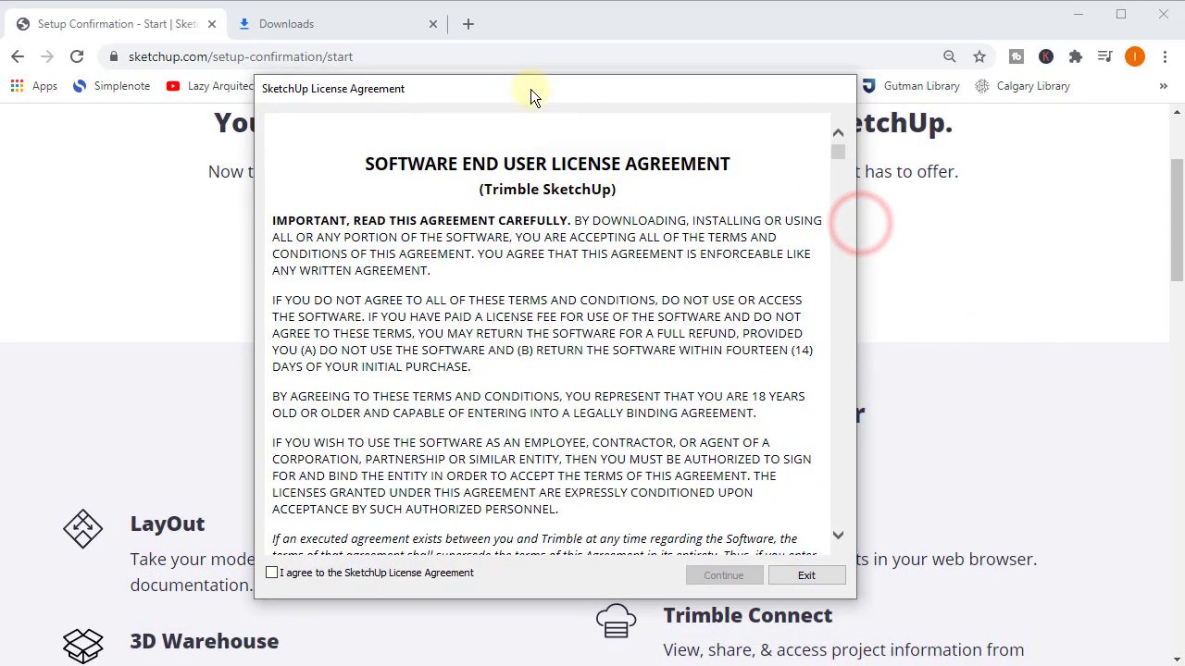
{"action": "left_click", "coordinate": [271, 573]}
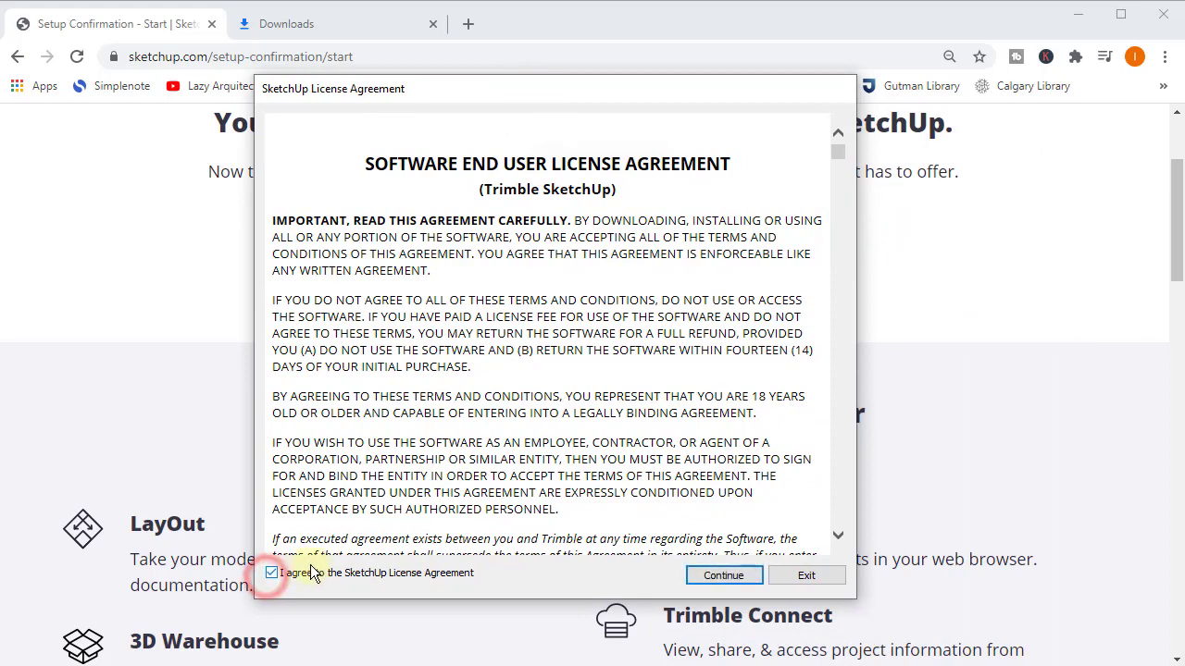
{"action": "left_click", "coordinate": [733, 574]}
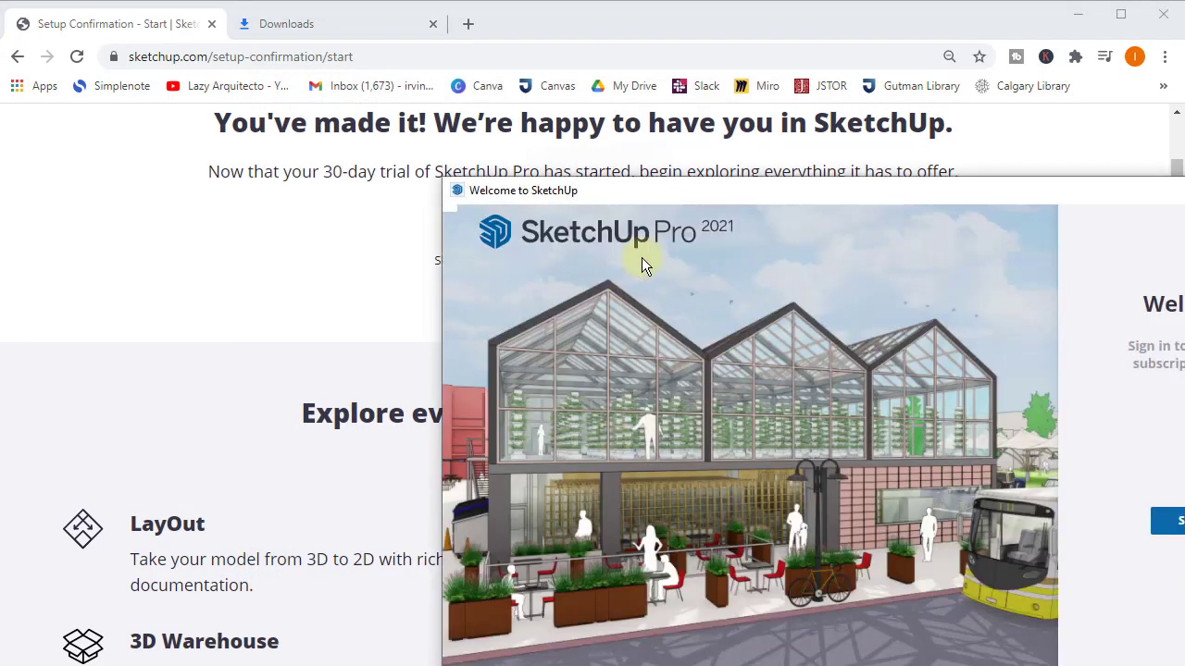
- Sign in to SketchUp with a Google account, then close the confirmation browser page
{"action": "mouse_move", "coordinate": [692, 196]}
{"action": "left_mouse_down"}
{"action": "mouse_move", "coordinate": [378, 85]}
{"action": "mouse_move", "coordinate": [378, 61]}
{"action": "left_mouse_up"}
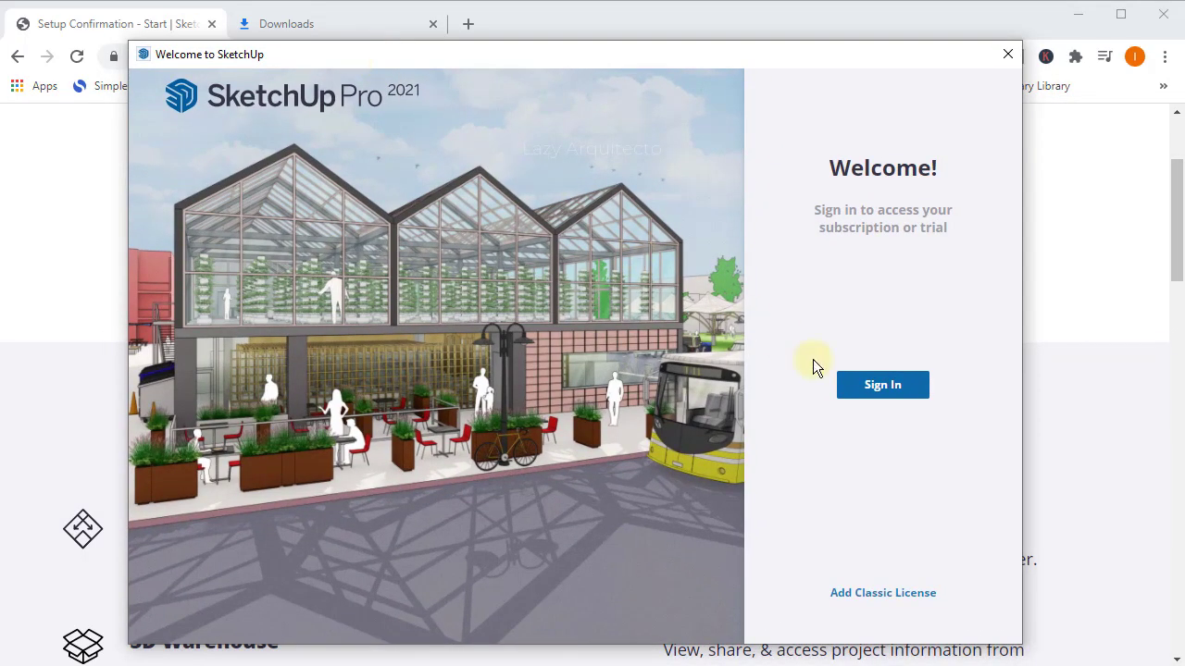
{"action": "left_click", "coordinate": [884, 388]}
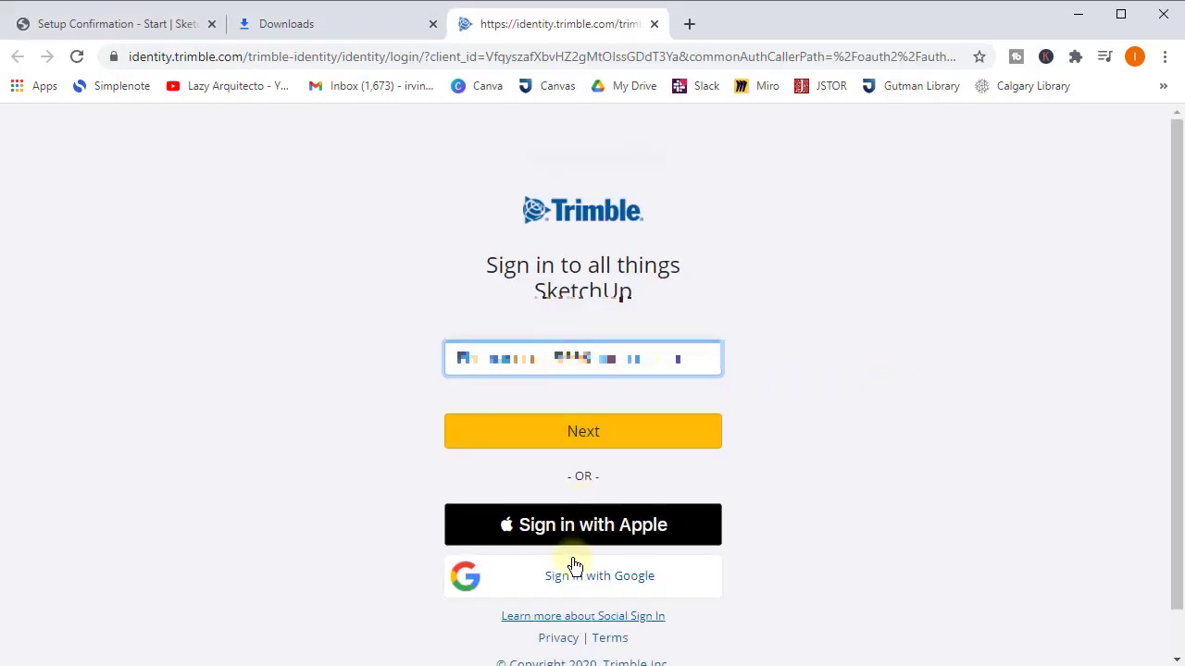
{"action": "left_click", "coordinate": [631, 585]}
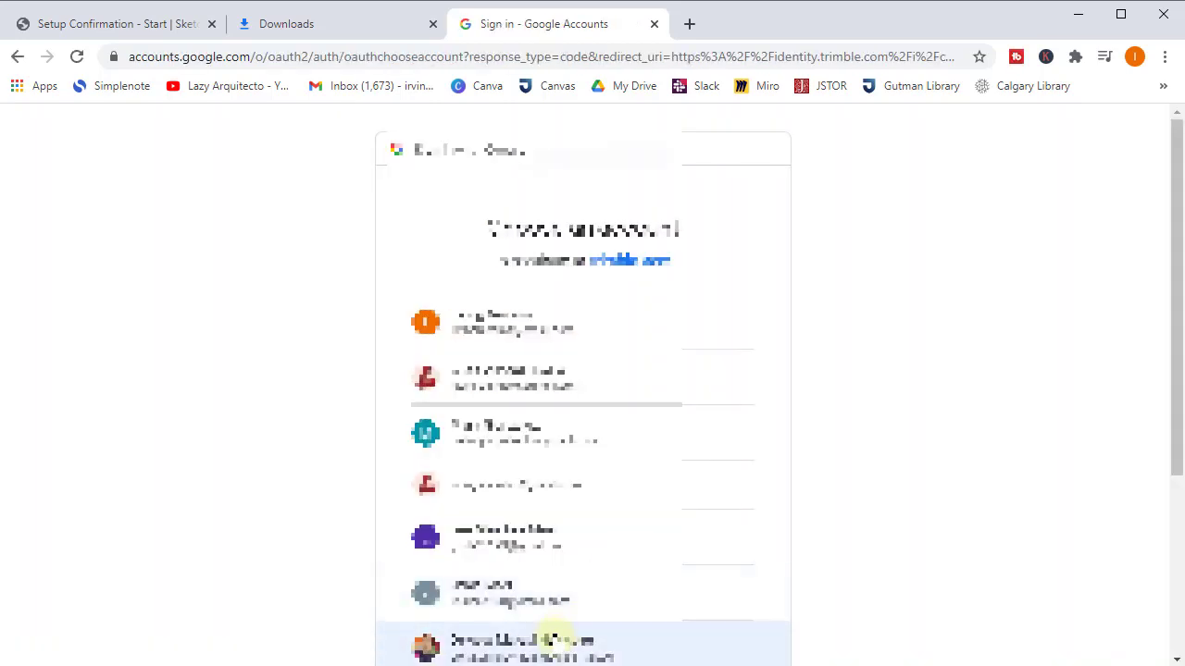
{"action": "scroll", "coordinate": [554, 638], "scroll_direction": "down", "scroll_amount": 1}
{"action": "left_click", "coordinate": [549, 636]}
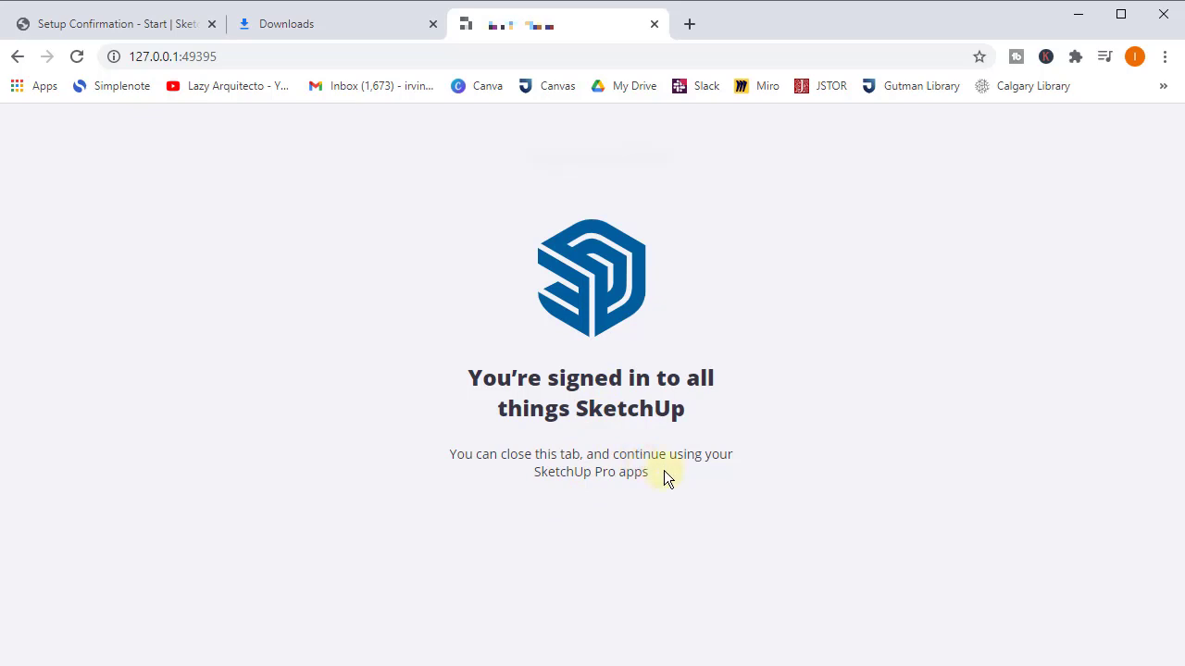
{"action": "left_click", "coordinate": [653, 24]}
{"action": "left_click", "coordinate": [1077, 15]}
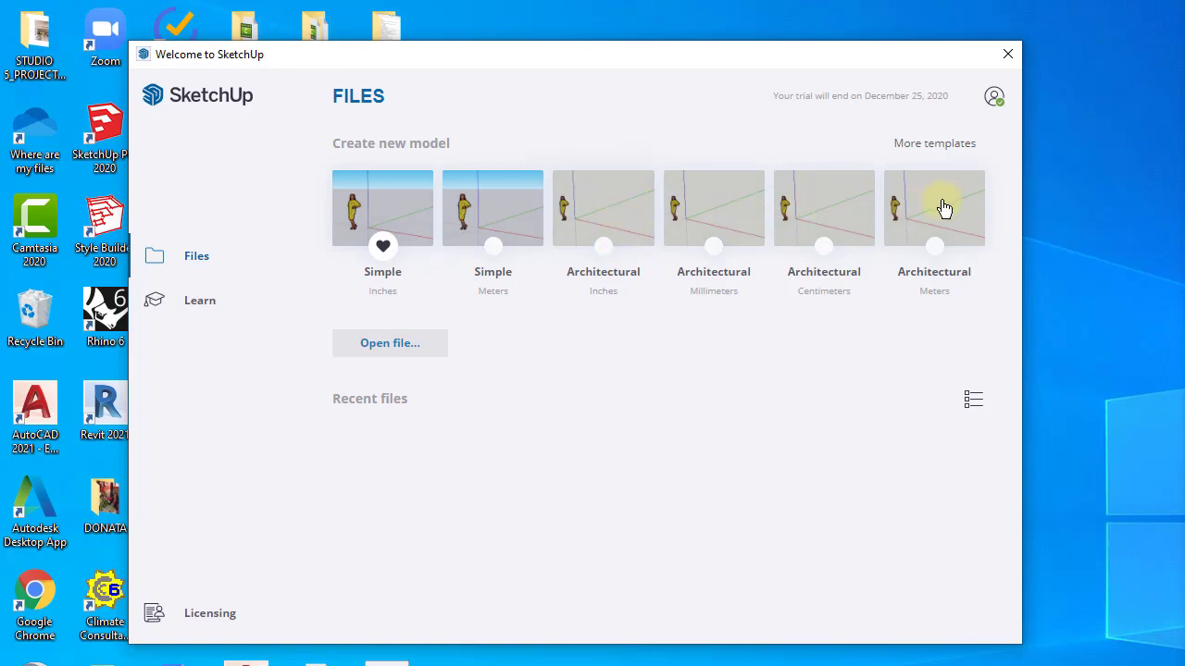
- Start a new untitled model from the Architectural template and maximize the SketchUp window
{"action": "left_click", "coordinate": [619, 215]}
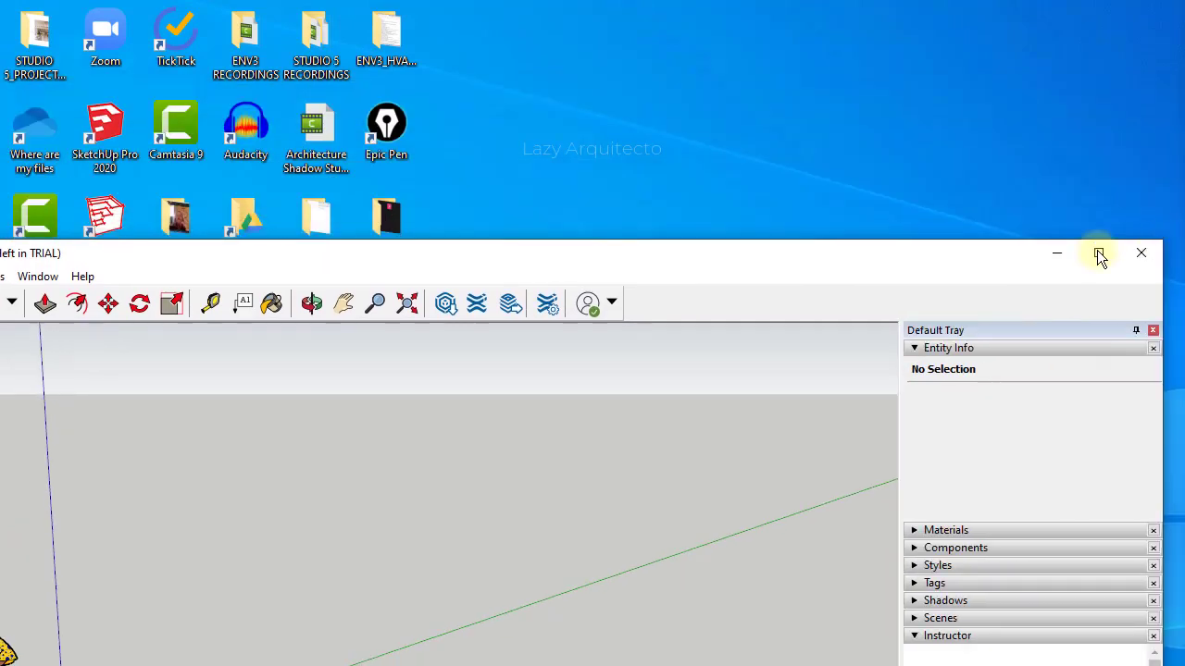
{"action": "left_click", "coordinate": [1098, 251]}
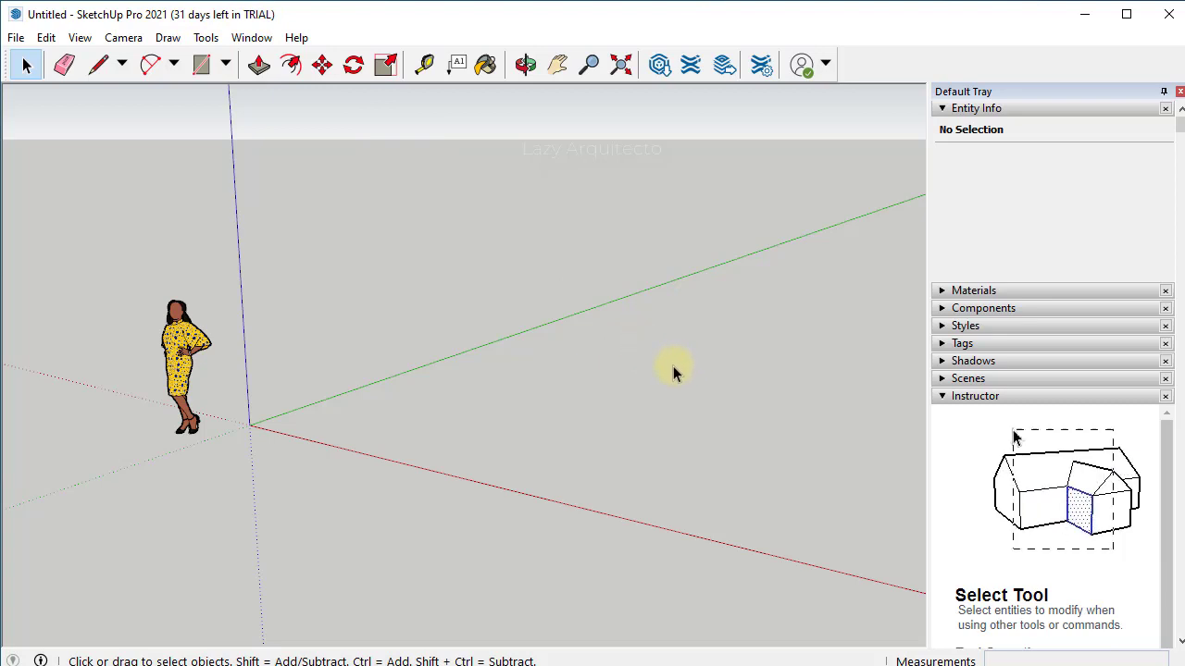
- Import 'Architecture Shadow Study for Site Analysis.dwg' via File > Import and close the import results
{"action": "left_click", "coordinate": [13, 40]}
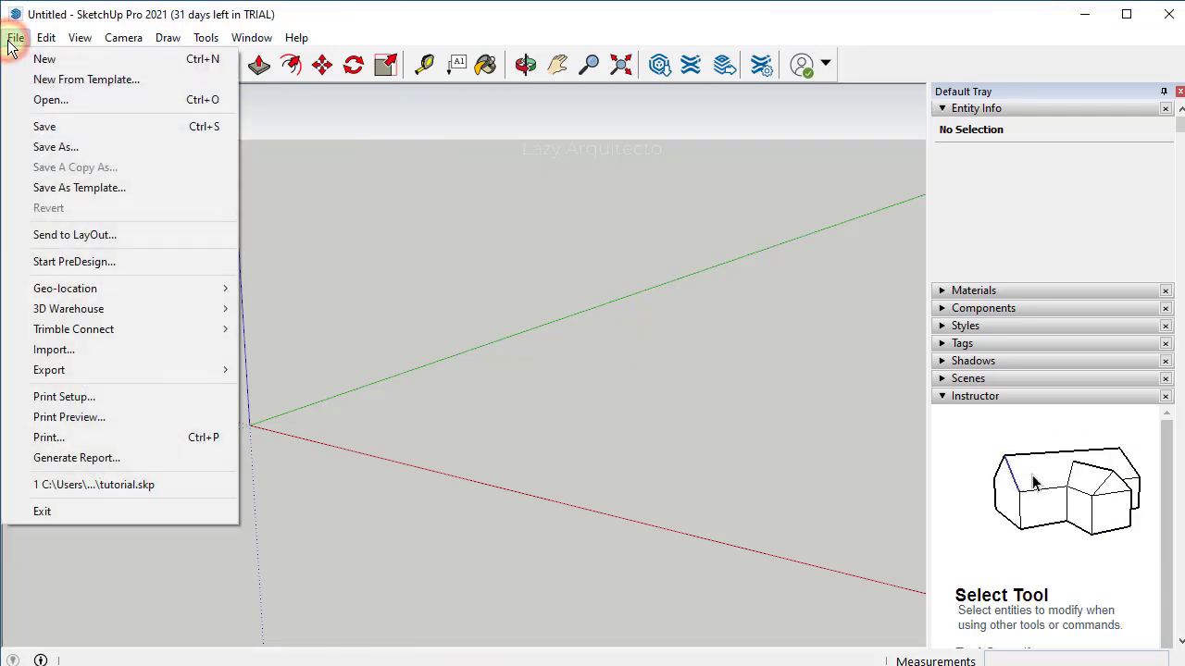
{"action": "left_click", "coordinate": [50, 351]}
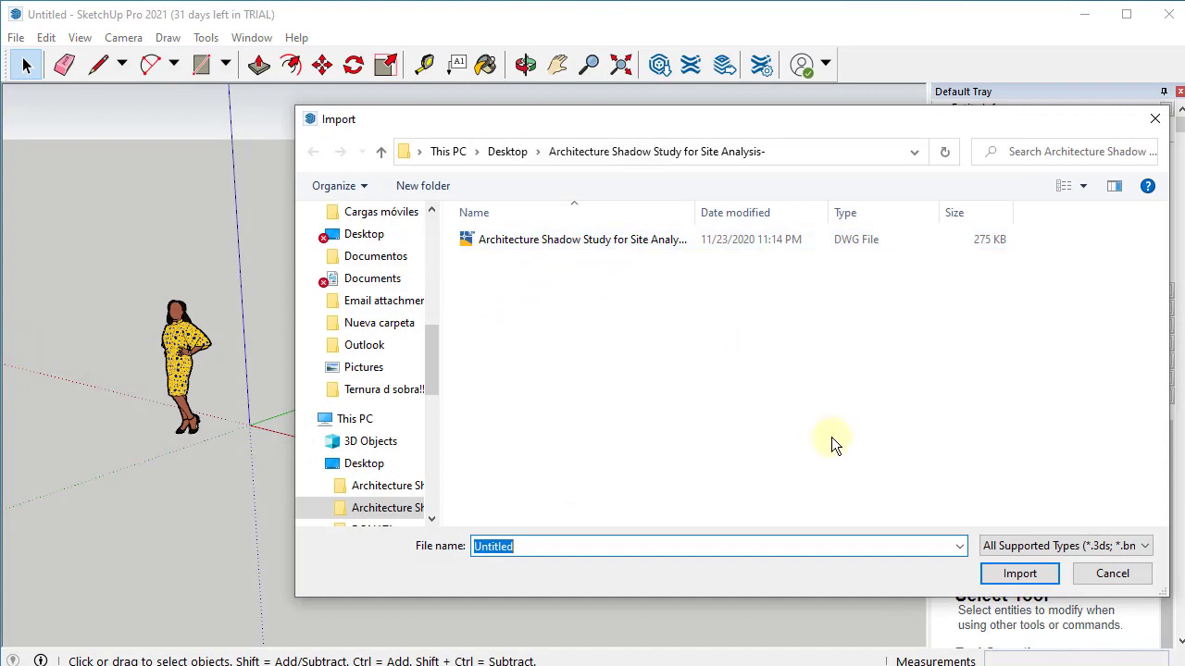
{"action": "left_click", "coordinate": [1011, 546]}
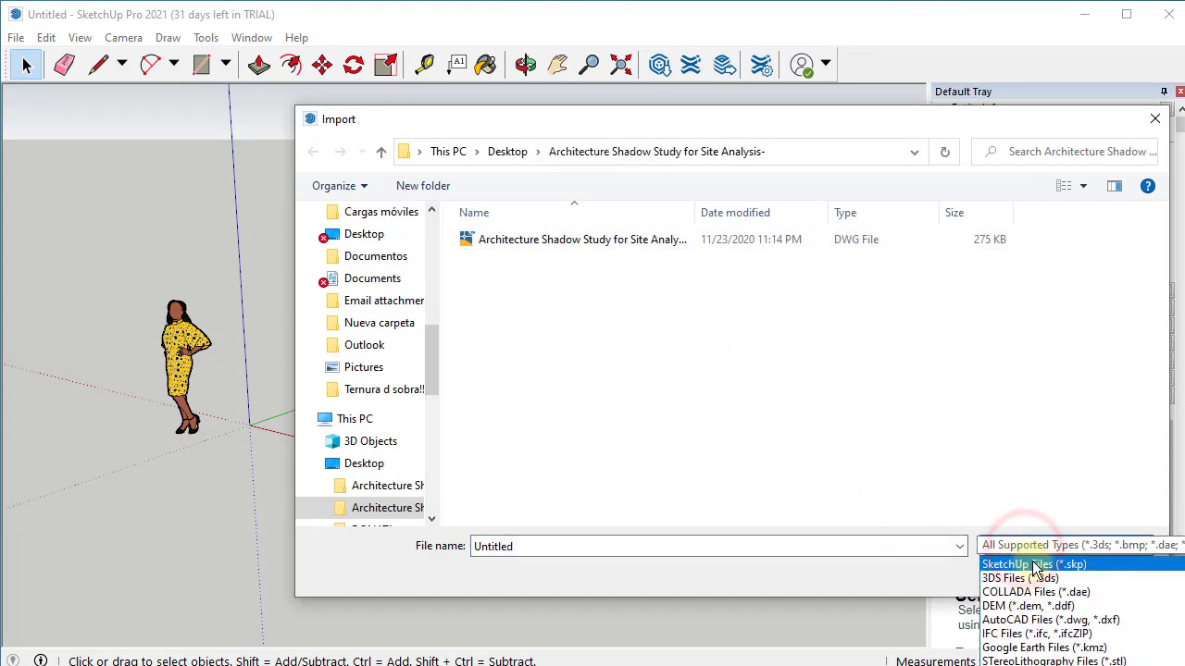
{"action": "left_click", "coordinate": [916, 461]}
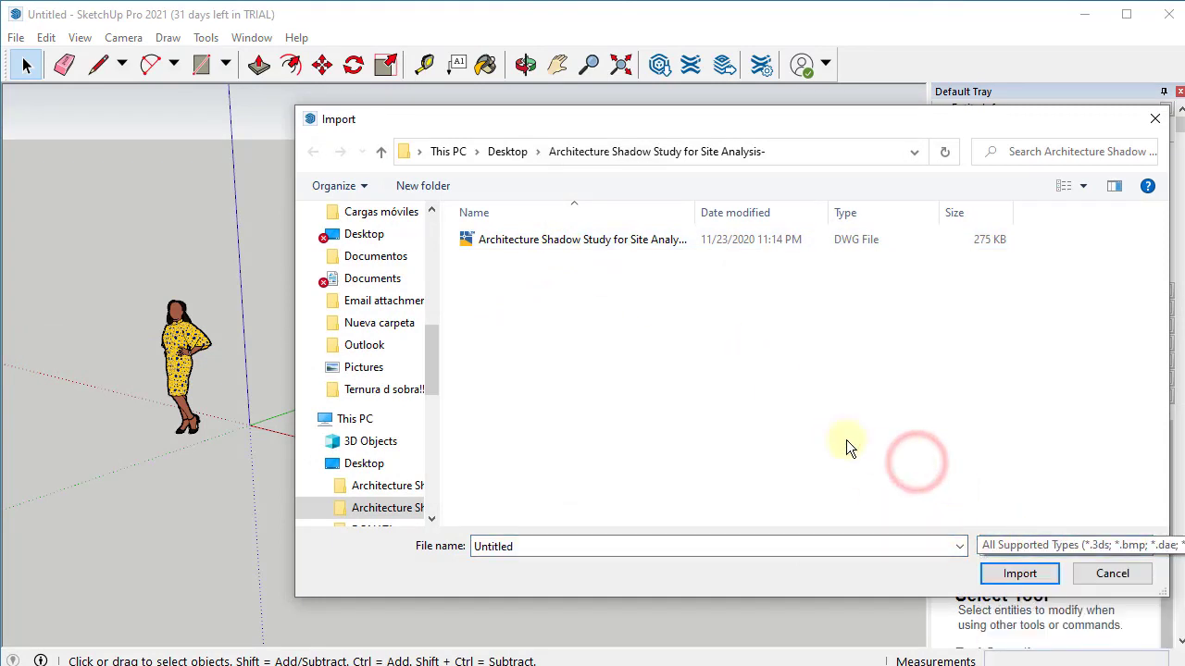
{"action": "left_click", "coordinate": [493, 250]}
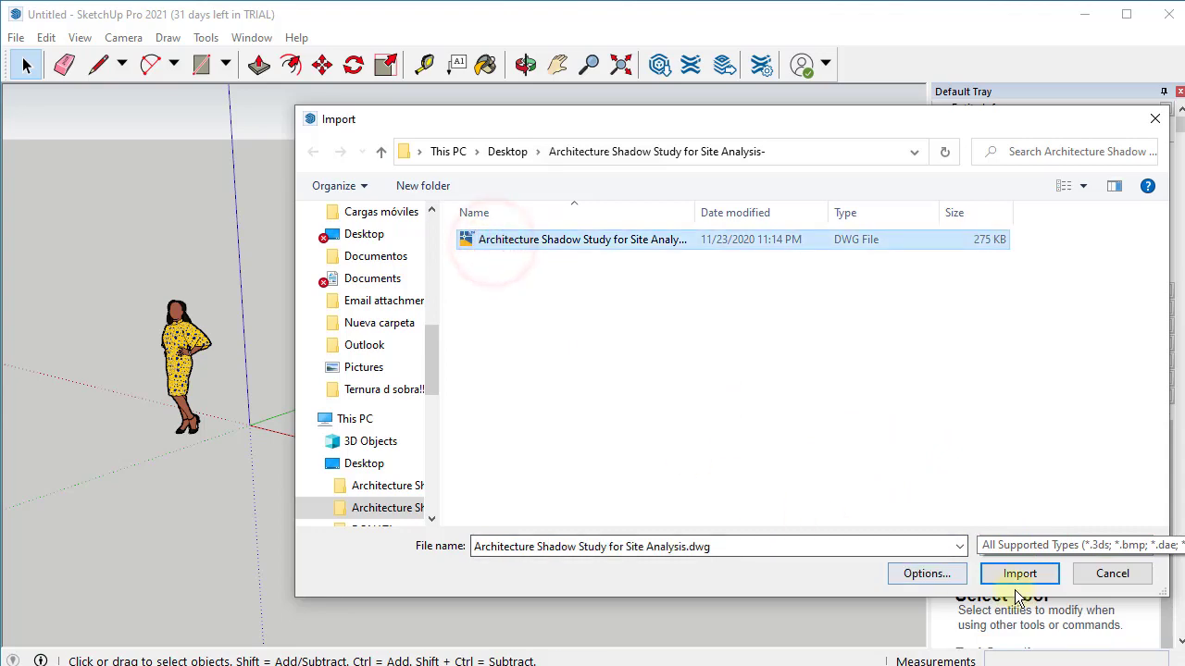
{"action": "left_click", "coordinate": [1020, 576]}
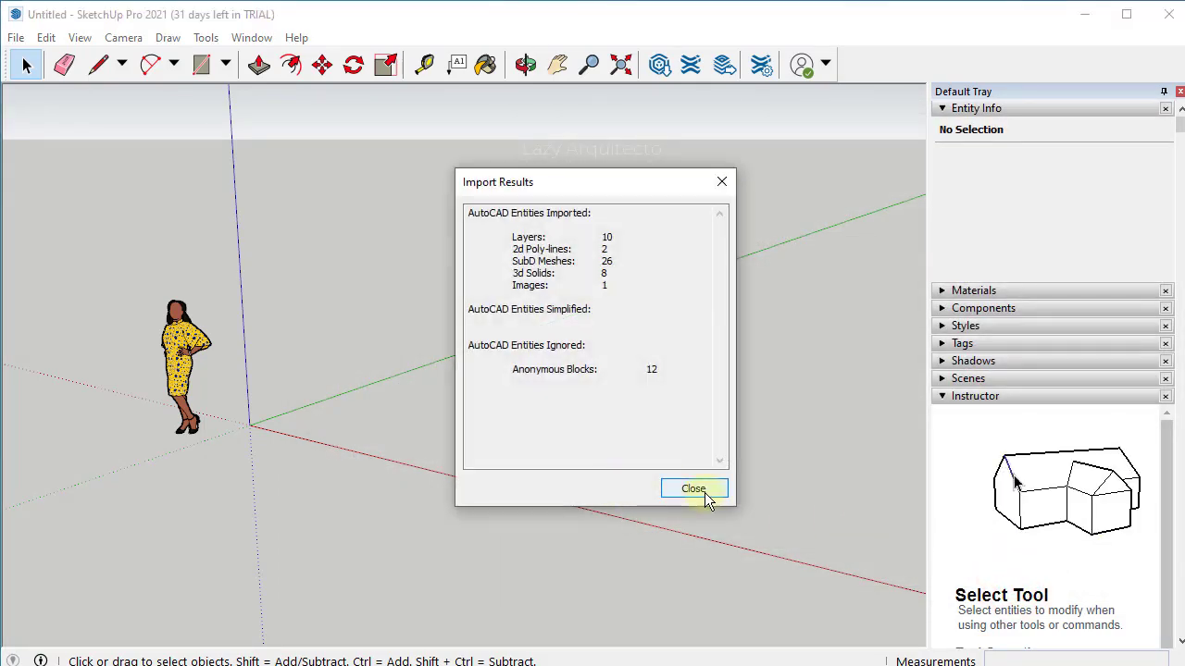
{"action": "left_click", "coordinate": [704, 497]}
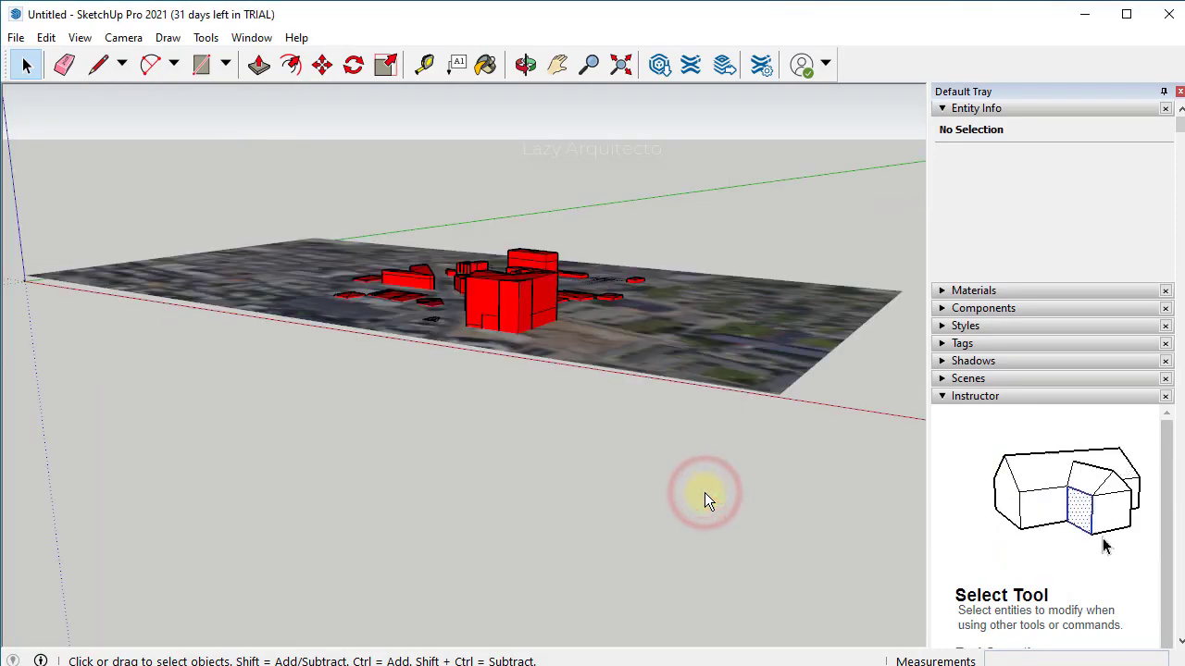
- Orbit over the imported site, then select the city component and open its context menu
{"action": "middle_click_drag", "start_coordinate": [528, 361], "coordinate": [648, 640]}
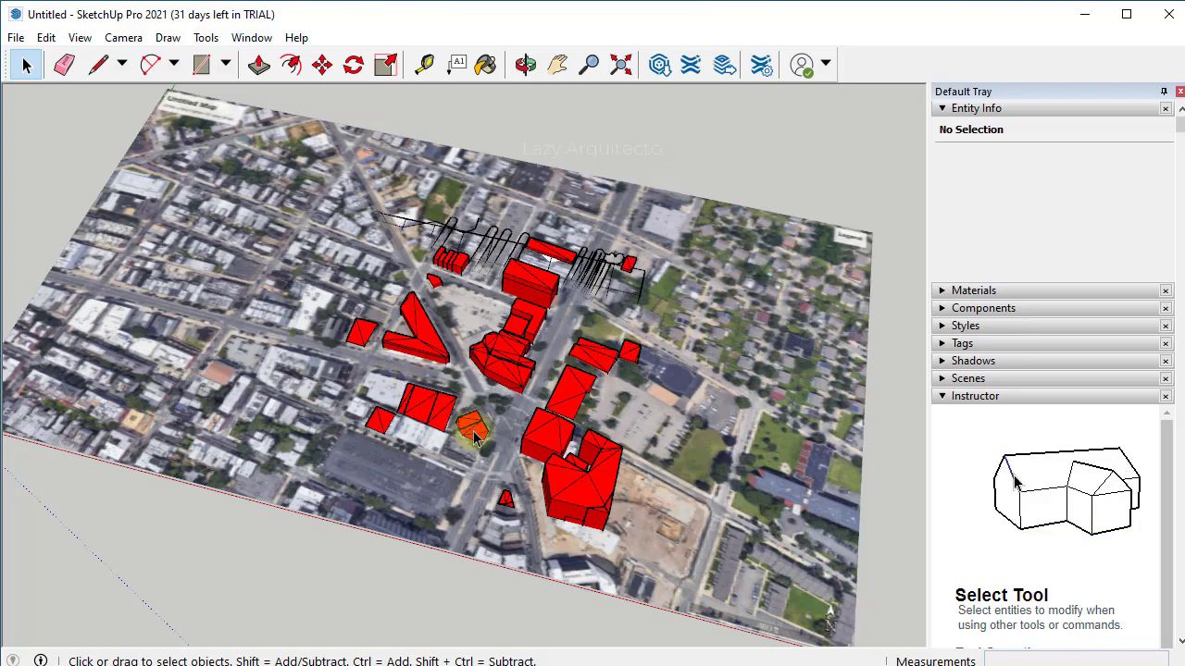
{"action": "scroll", "coordinate": [578, 477], "scroll_direction": "up", "scroll_amount": 3}
{"action": "scroll", "coordinate": [592, 482], "scroll_direction": "up", "scroll_amount": 1}
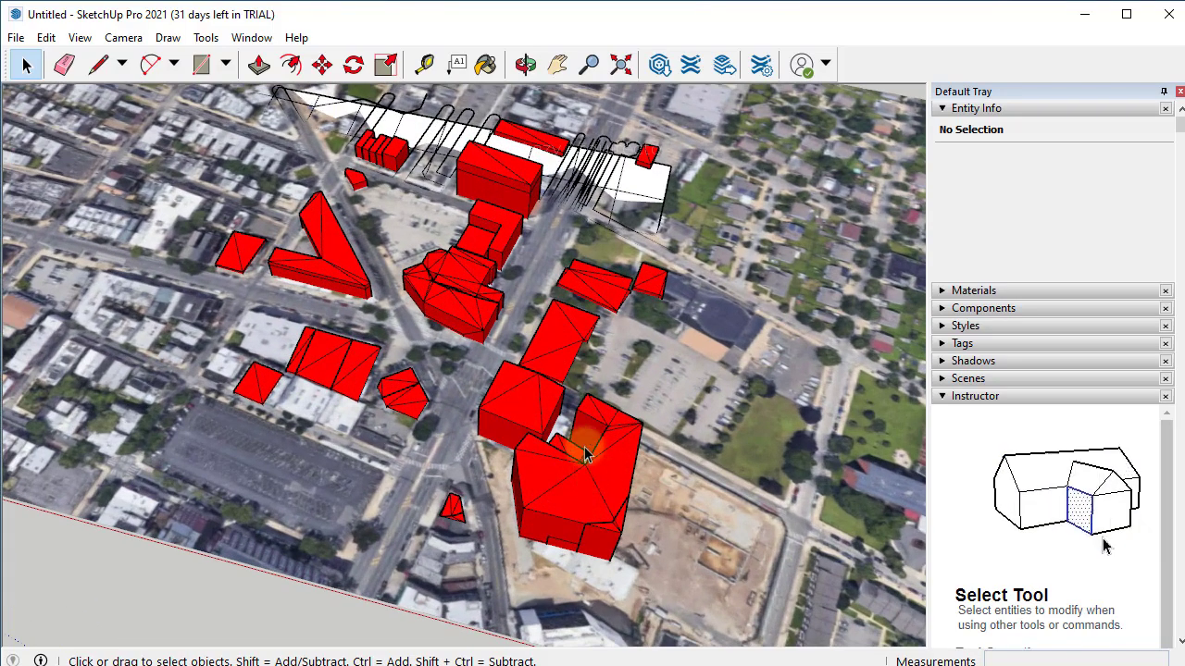
{"action": "middle_click_drag", "start_coordinate": [490, 393], "coordinate": [780, 347]}
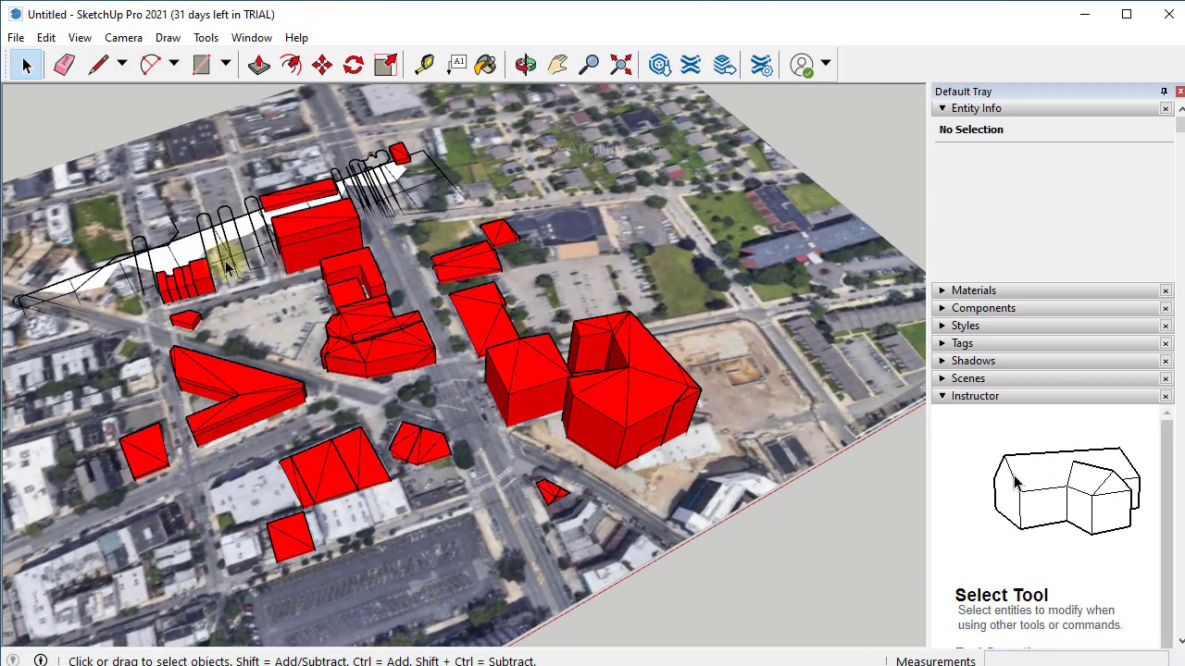
{"action": "scroll", "coordinate": [222, 264], "scroll_direction": "up", "scroll_amount": 4}
{"action": "middle_click_drag", "start_coordinate": [227, 273], "coordinate": [616, 164]}
{"action": "scroll", "coordinate": [430, 170], "scroll_direction": "down", "scroll_amount": 1}
{"action": "left_click", "coordinate": [431, 169]}
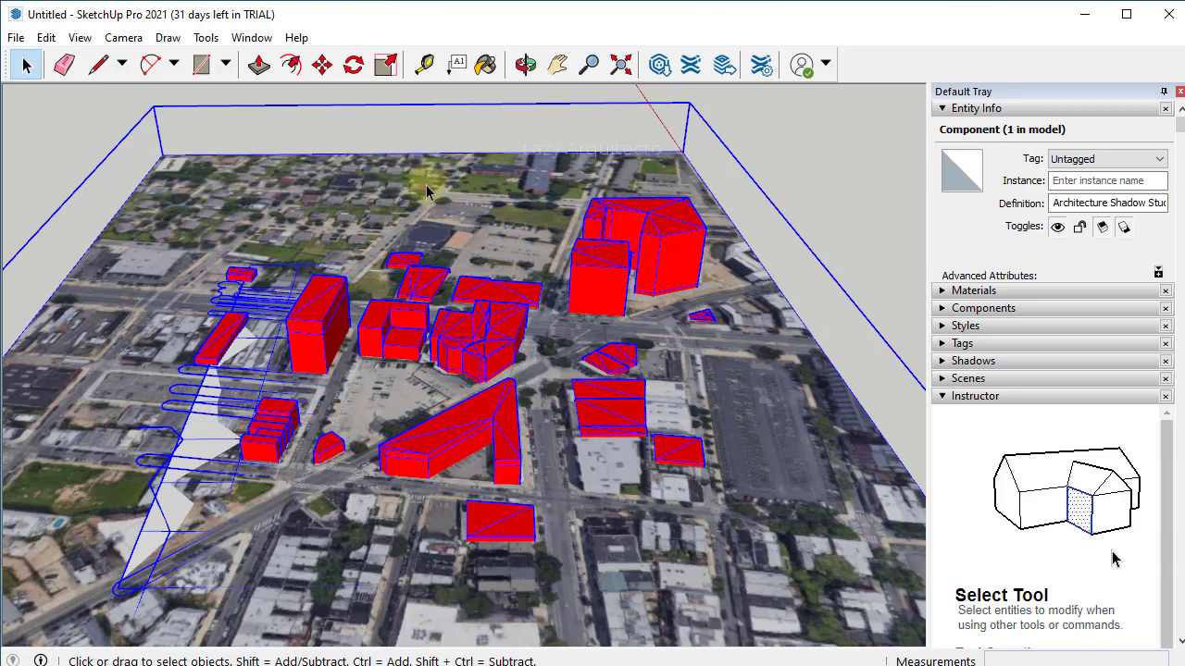
{"action": "right_click", "coordinate": [425, 192]}
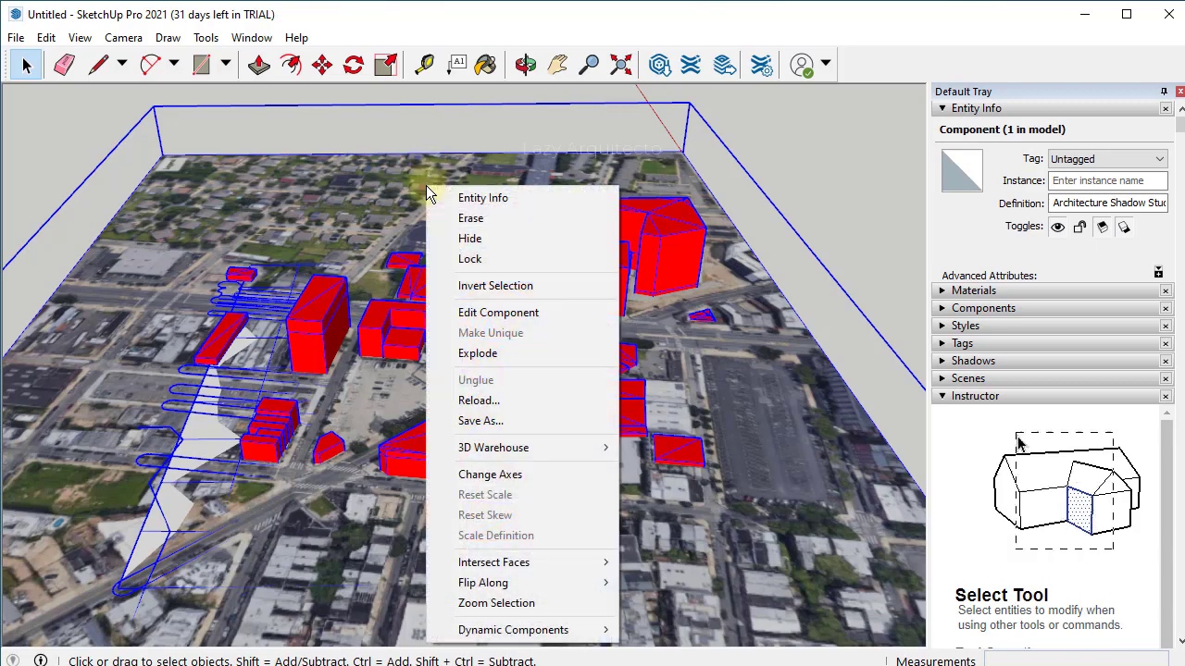
- Explode the city component and delete the aerial Texture.jpg image
{"action": "left_click", "coordinate": [504, 362]}
{"action": "left_click", "coordinate": [333, 182]}
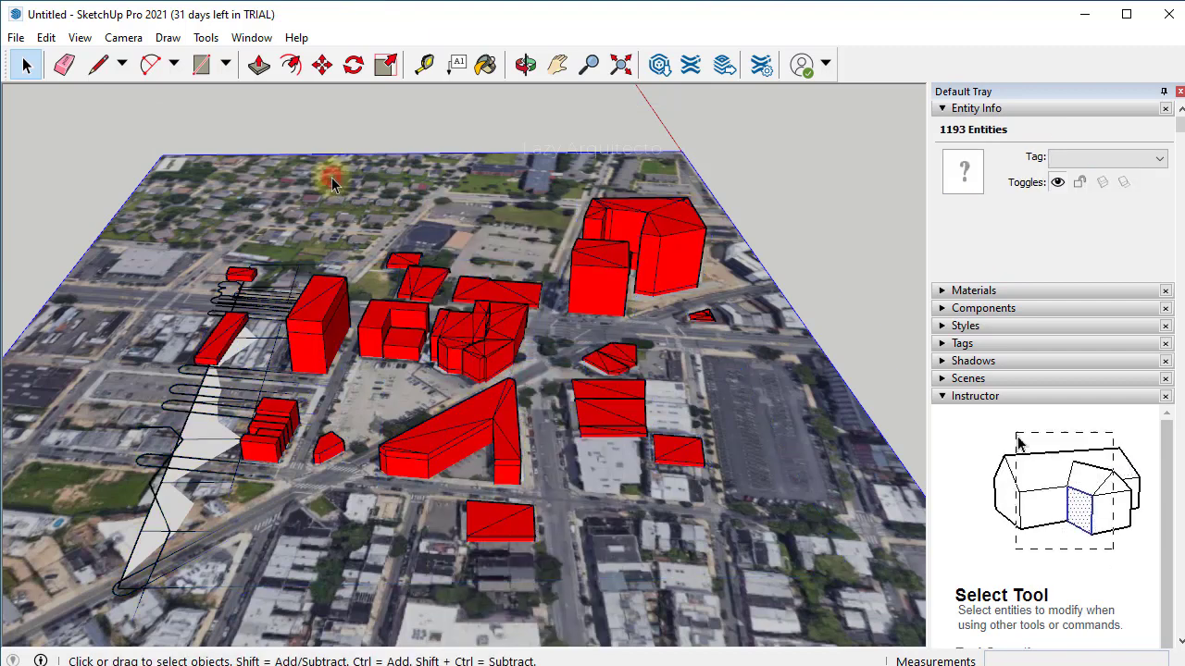
{"action": "key", "text": "o"}
{"action": "left_click_drag", "start_coordinate": [735, 341], "coordinate": [315, 435]}
{"action": "key", "text": "space"}
{"action": "middle_click_drag", "start_coordinate": [319, 439], "coordinate": [560, 421]}
{"action": "middle_click_drag", "start_coordinate": [709, 431], "coordinate": [497, 529]}
{"action": "middle_click_drag", "start_coordinate": [463, 481], "coordinate": [518, 296]}
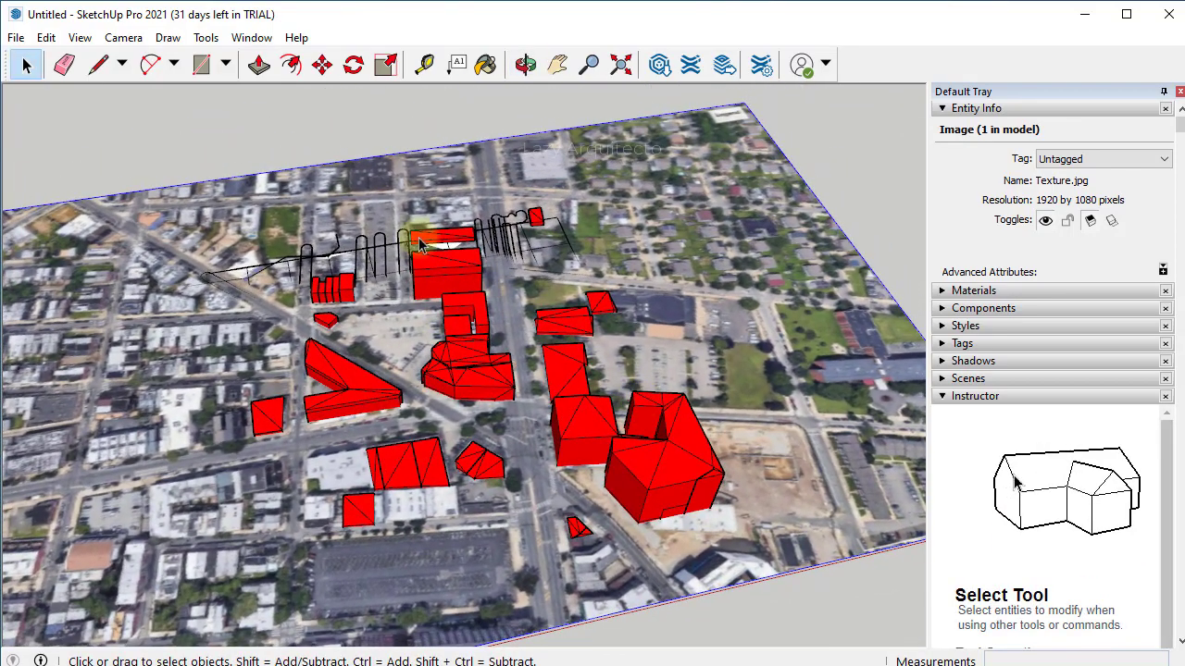
{"action": "left_click", "coordinate": [401, 166]}
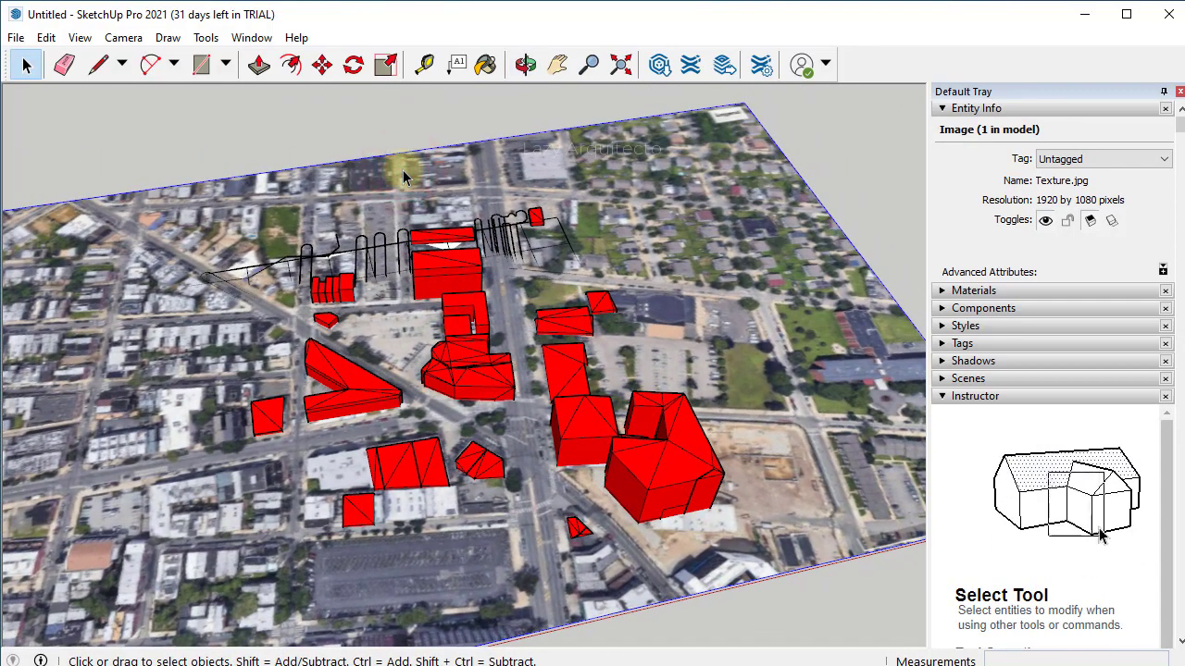
{"action": "key", "text": "Delete"}
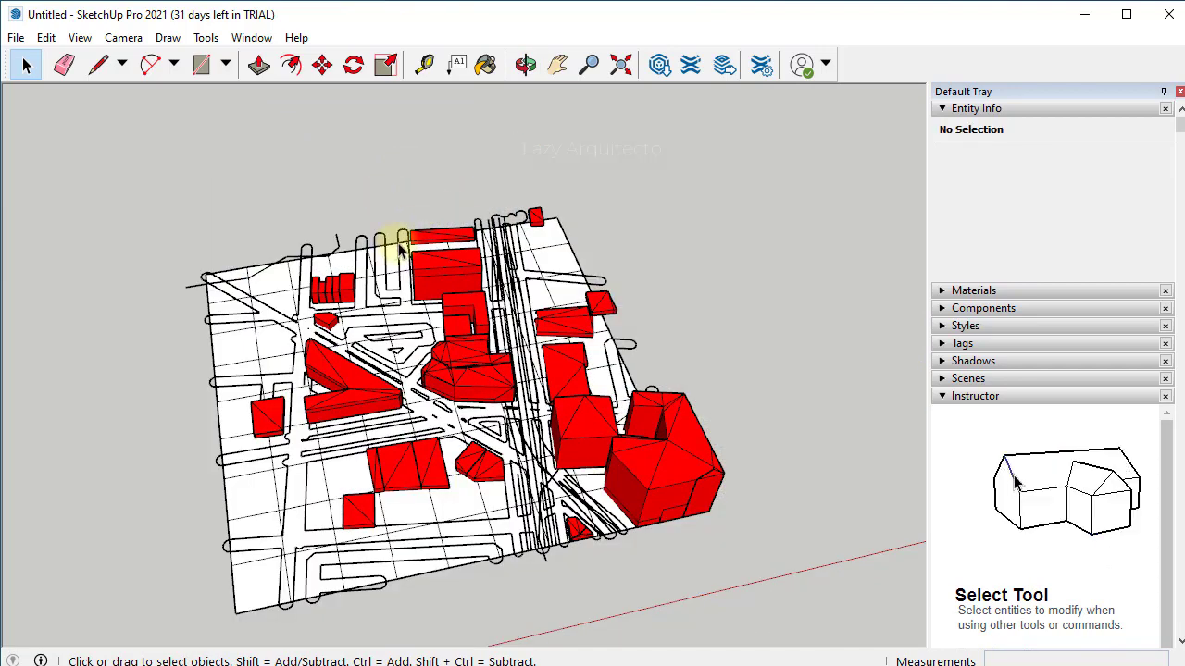
- Open the Add Location window from the File menu
{"action": "left_click", "coordinate": [18, 40]}
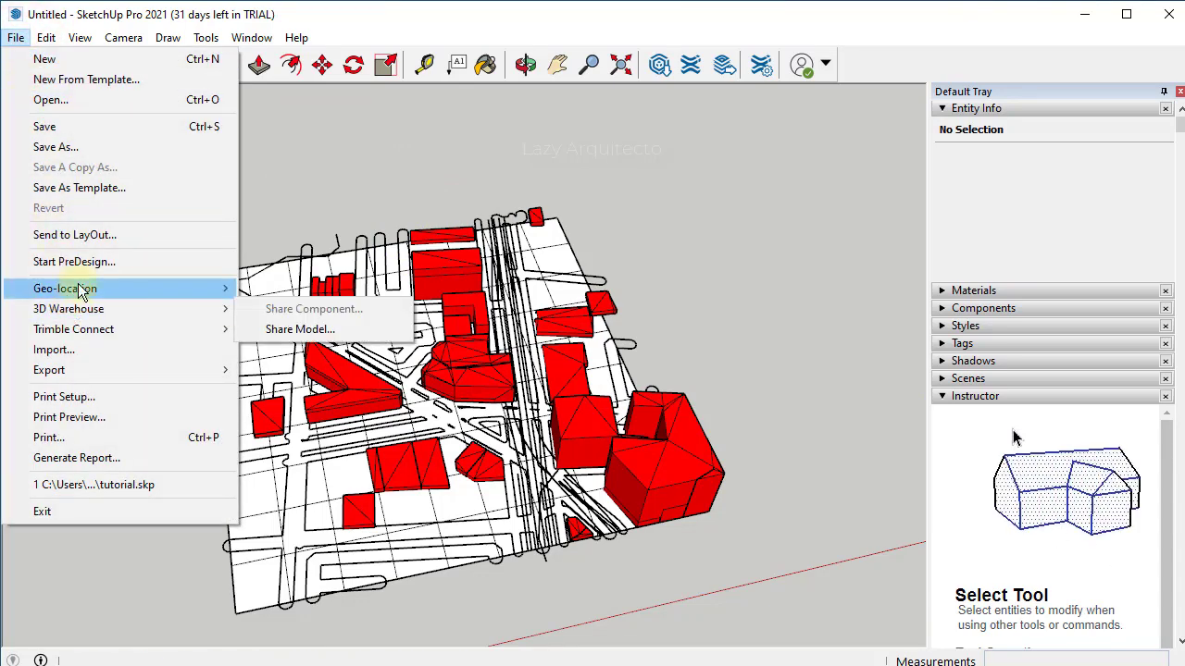
{"action": "mouse_move", "coordinate": [81, 292]}
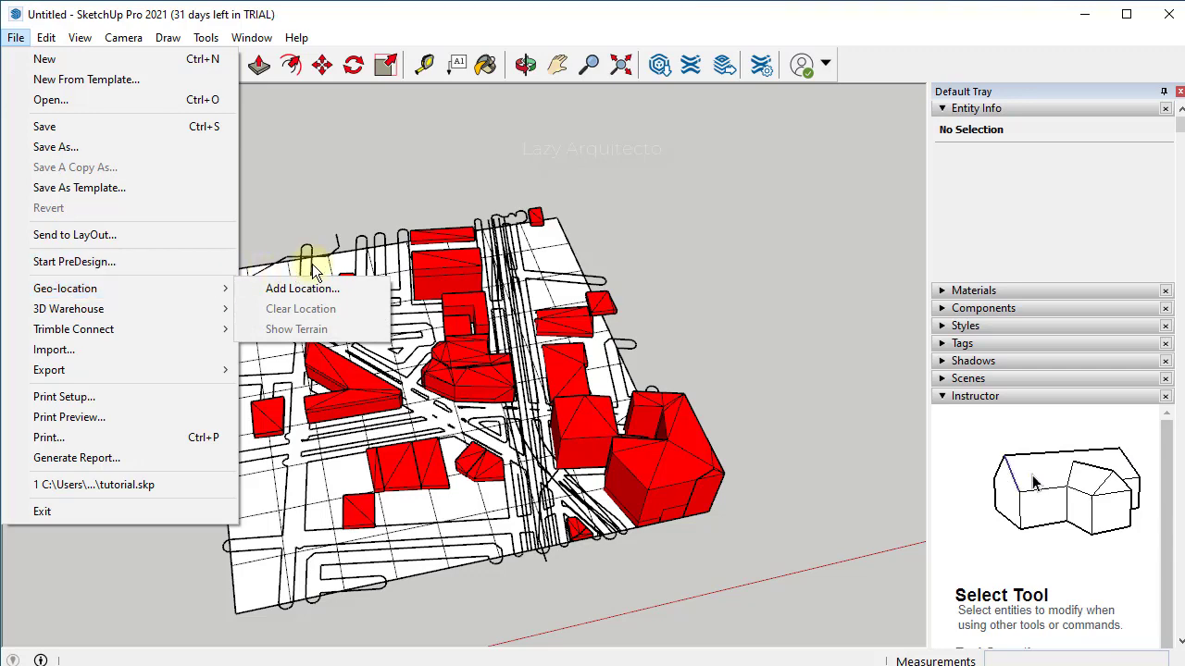
{"action": "left_click", "coordinate": [266, 290]}
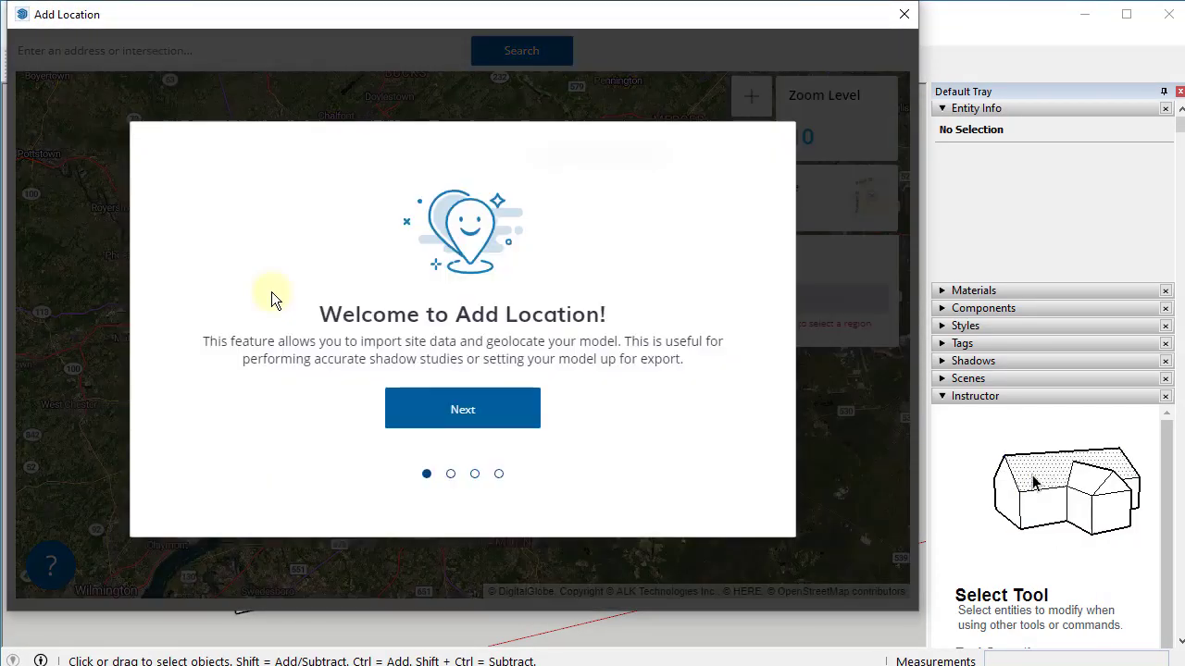
- Advance through the four introduction pages and close the Got Questions overview
{"action": "left_click", "coordinate": [469, 410]}
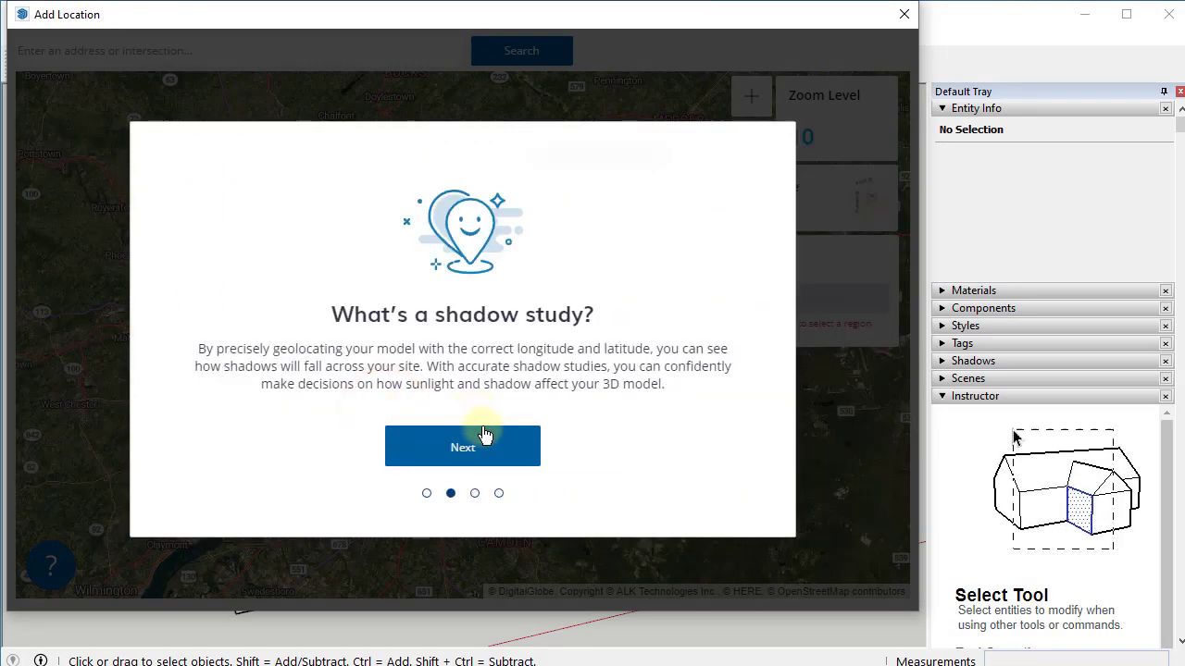
{"action": "left_click", "coordinate": [488, 438]}
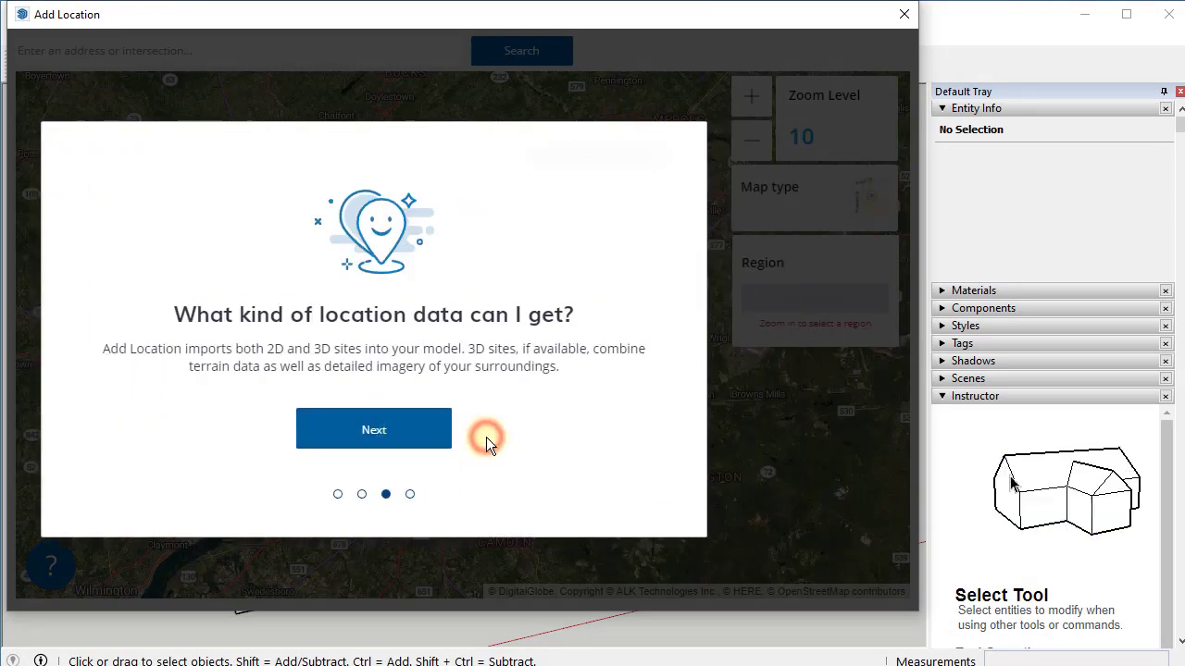
{"action": "left_click", "coordinate": [486, 437]}
{"action": "left_click", "coordinate": [486, 437]}
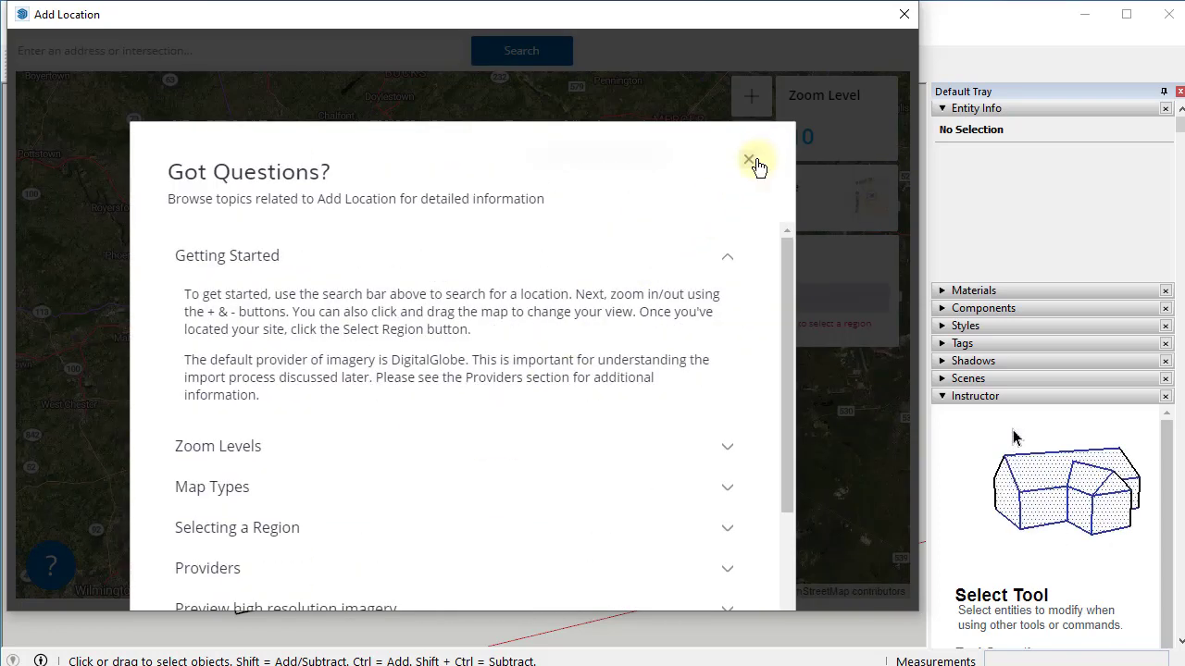
{"action": "left_click", "coordinate": [756, 161]}
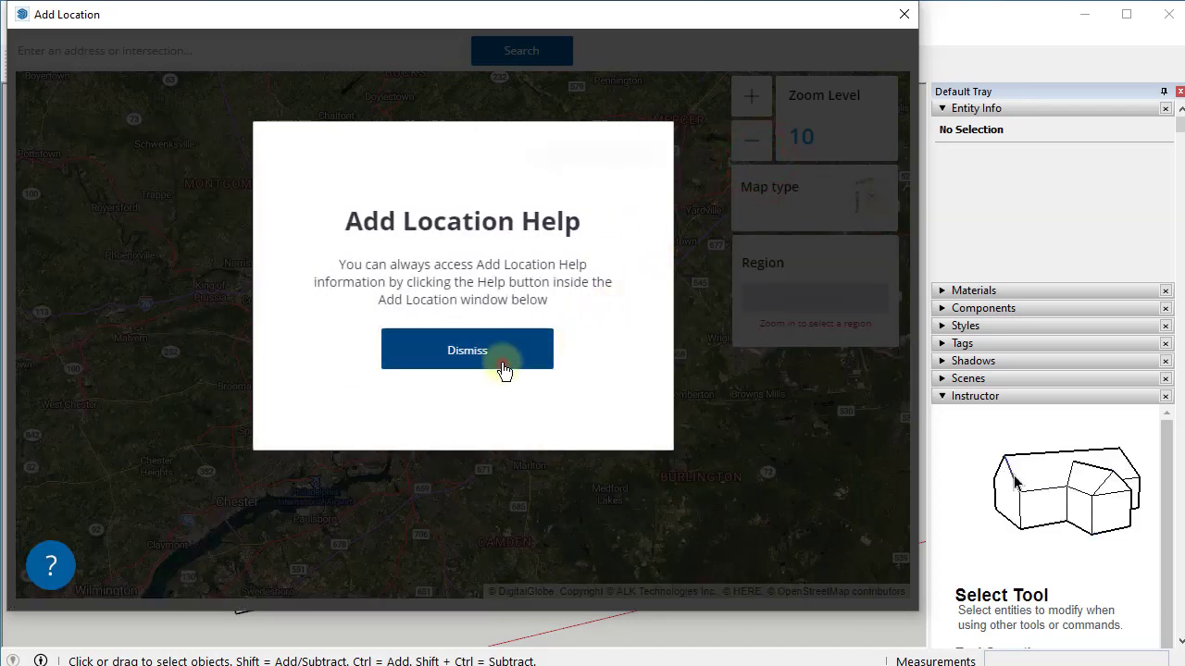
- Dismiss the help notice, search the site's Philadelphia street address, and choose Select Region
{"action": "left_click", "coordinate": [503, 369]}
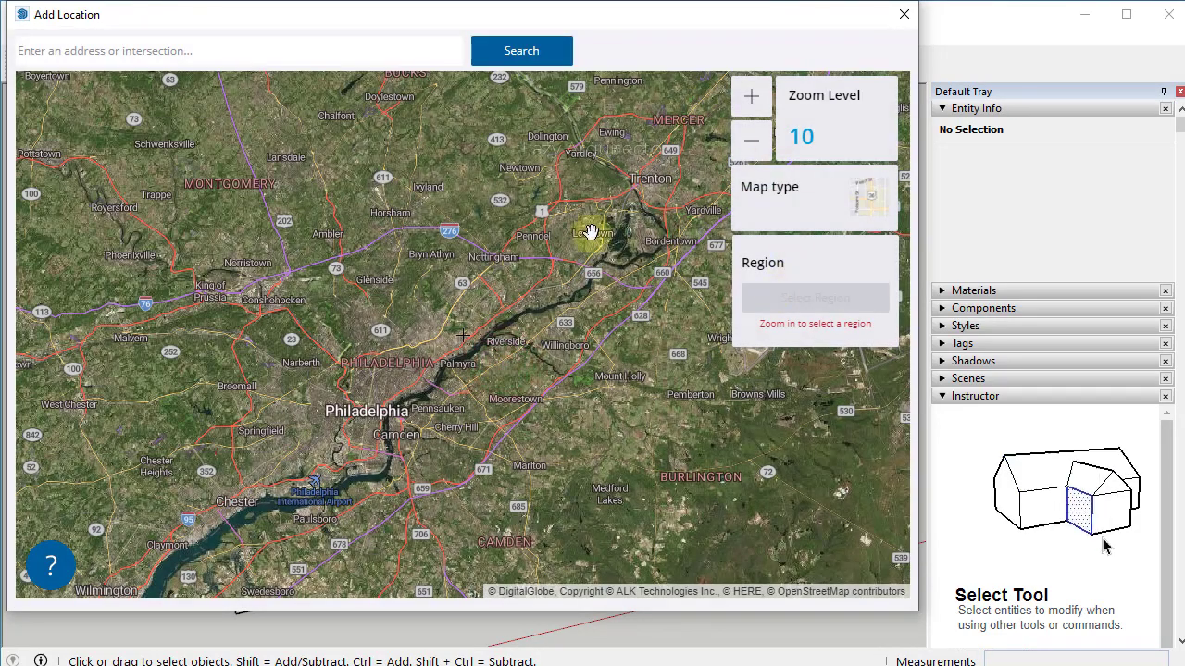
{"action": "left_click", "coordinate": [226, 52]}
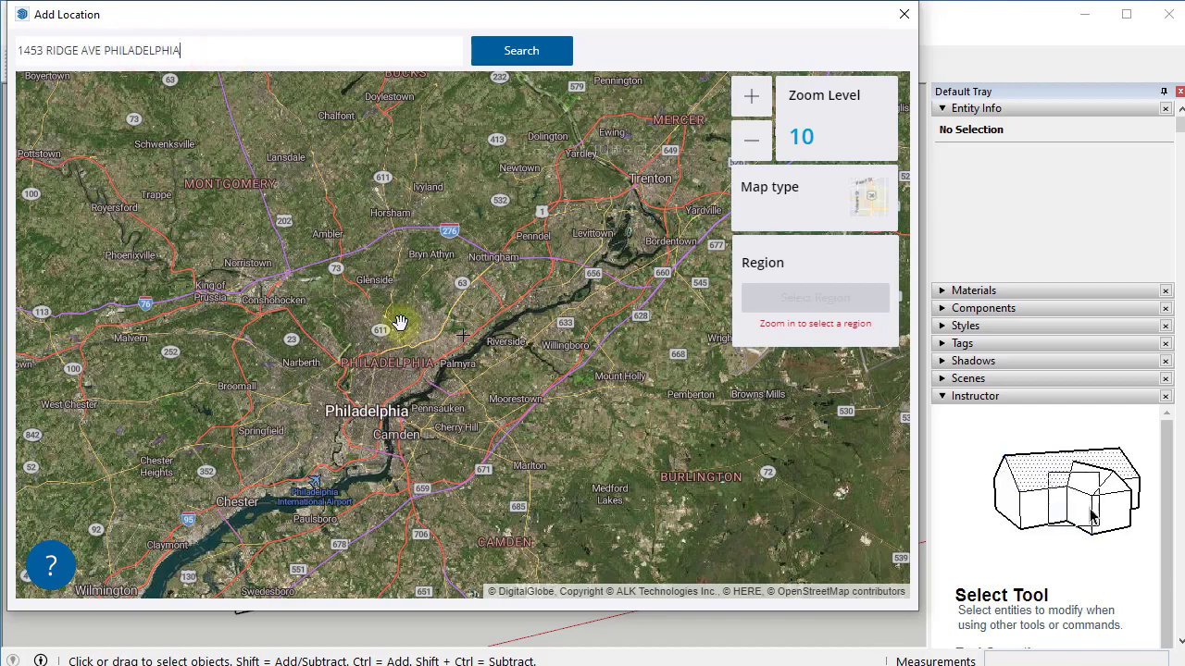
{"action": "left_click", "coordinate": [531, 51]}
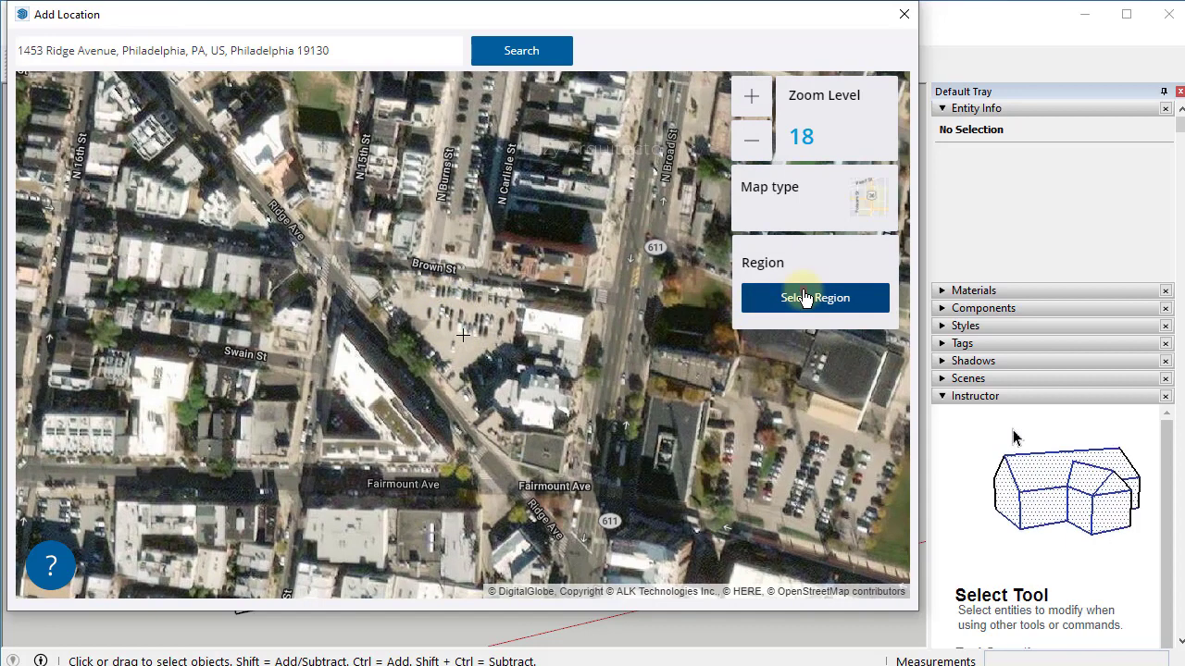
{"action": "left_click", "coordinate": [804, 297]}
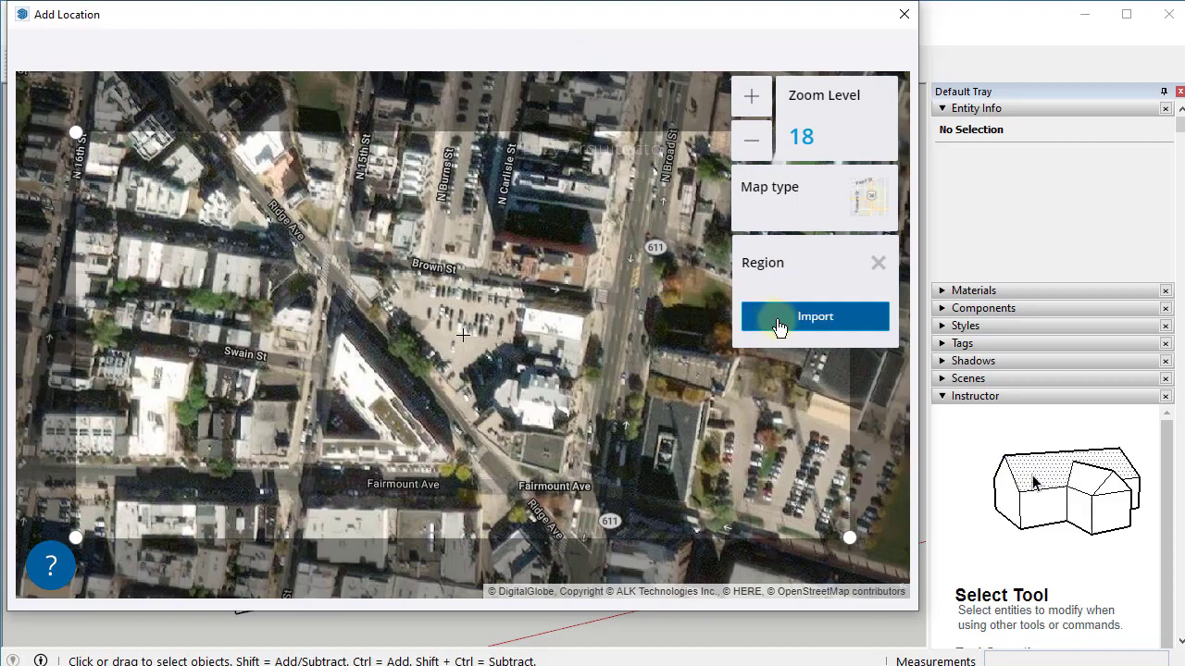
- Import the marked region, switch to Top view with Parallel Projection, and box-select the site geometry
{"action": "left_click", "coordinate": [791, 320]}
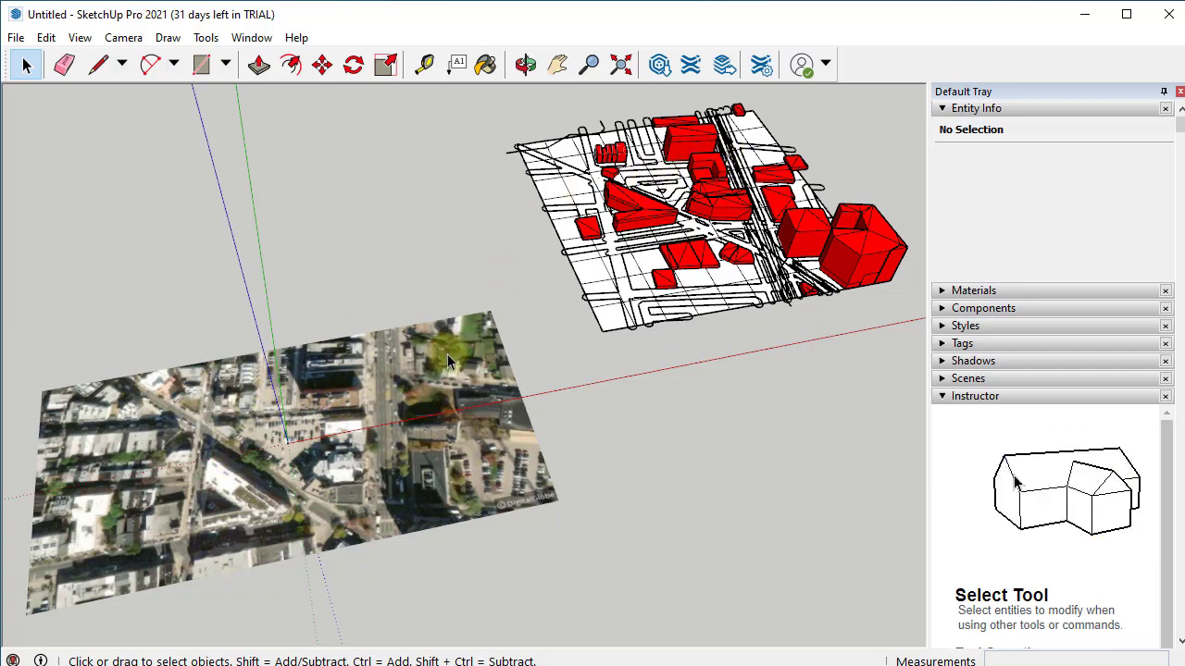
{"action": "left_click", "coordinate": [124, 38]}
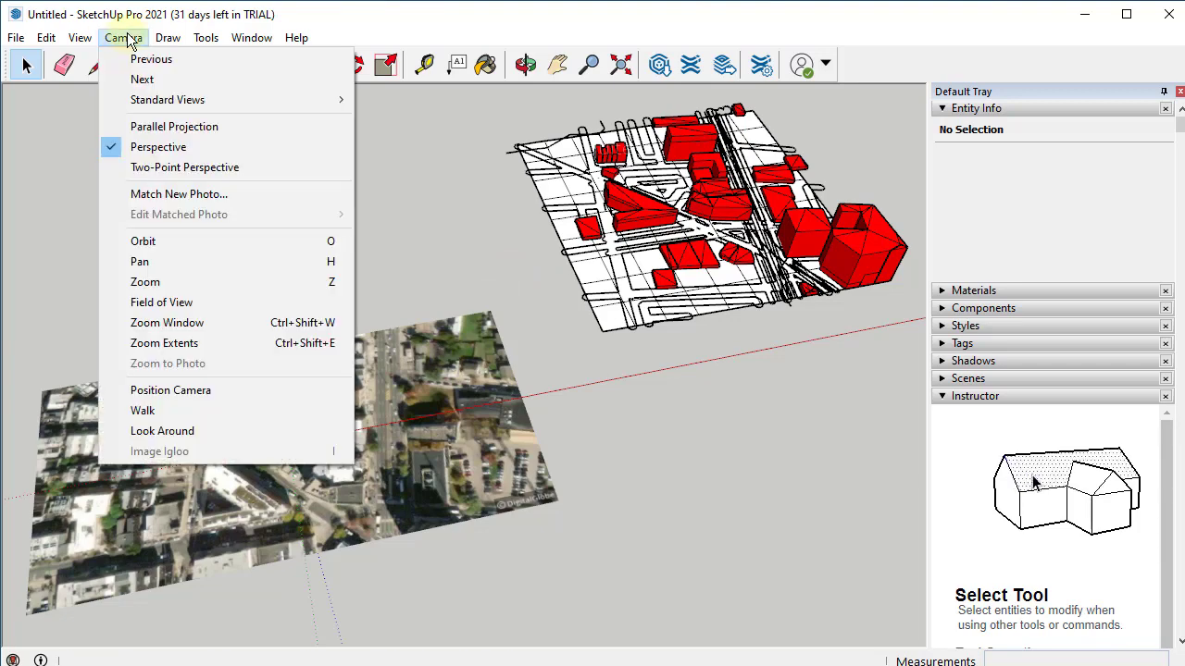
{"action": "mouse_move", "coordinate": [204, 103]}
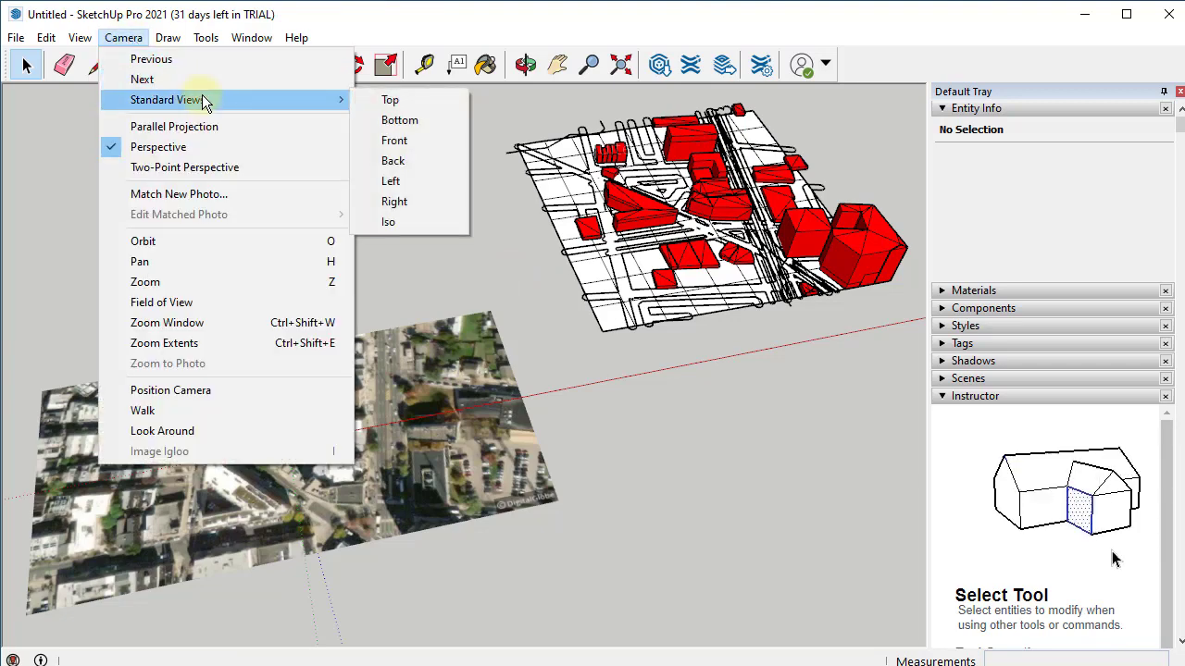
{"action": "left_click", "coordinate": [399, 103]}
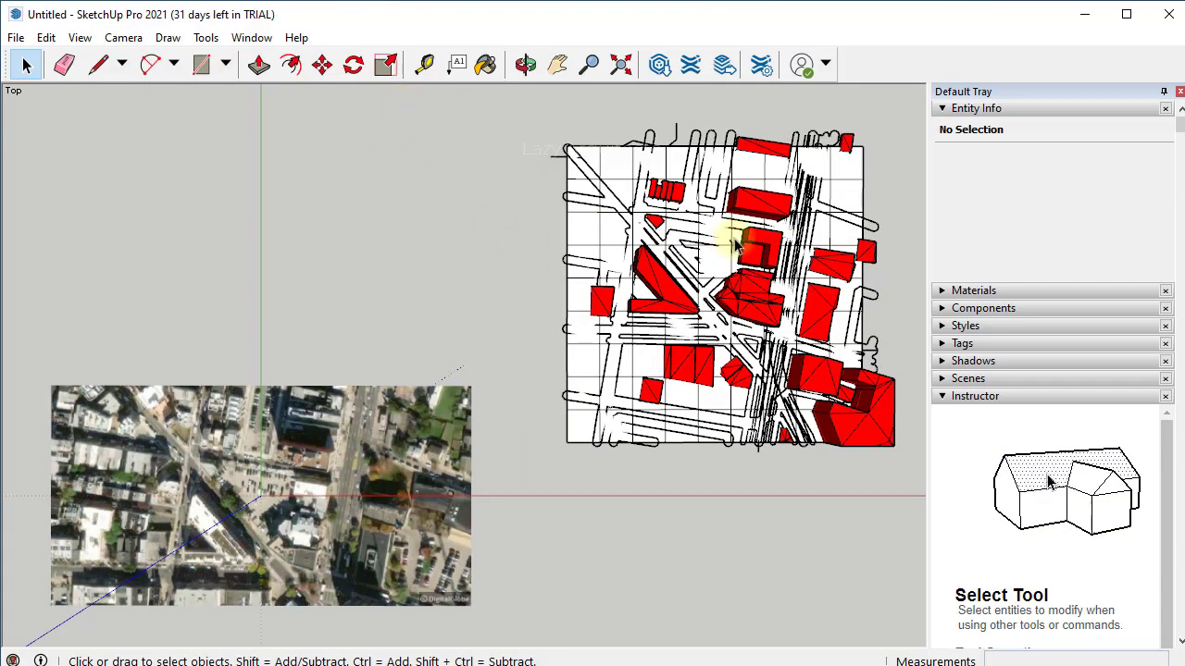
{"action": "left_click", "coordinate": [128, 38]}
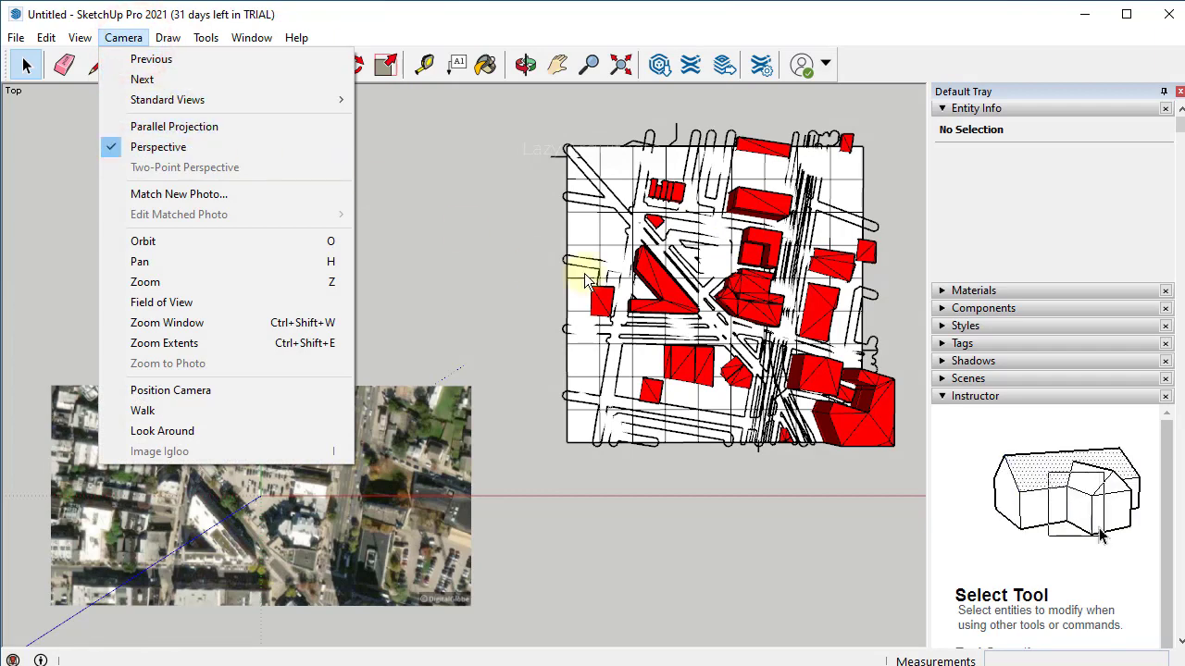
{"action": "left_click", "coordinate": [226, 132]}
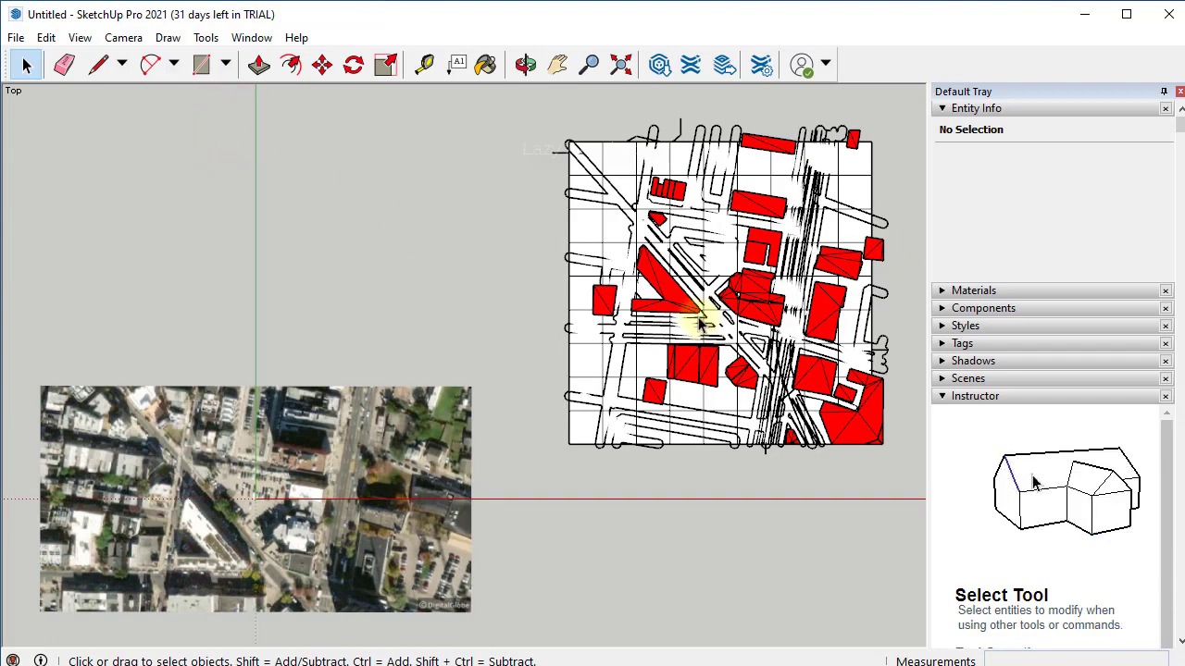
{"action": "scroll", "coordinate": [530, 246], "scroll_direction": "down", "scroll_amount": 1}
{"action": "left_click_drag", "start_coordinate": [535, 120], "coordinate": [891, 466]}
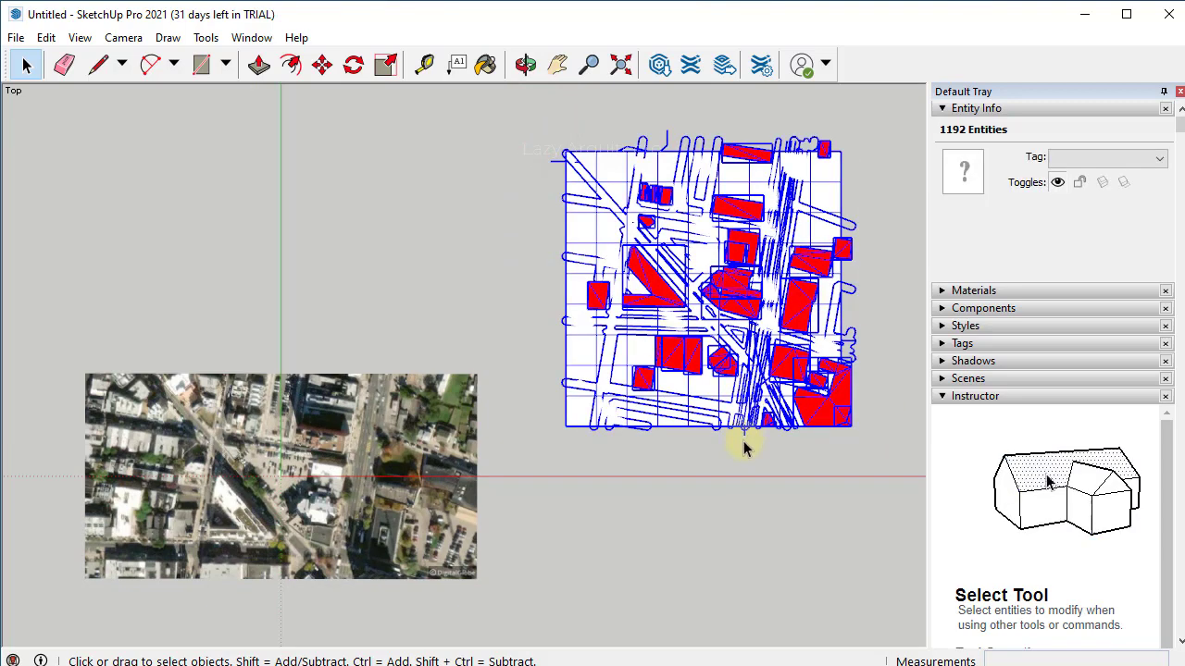
- Start moving the selected site linework from a building corner endpoint toward the aerial photo
{"action": "left_click", "coordinate": [320, 67]}
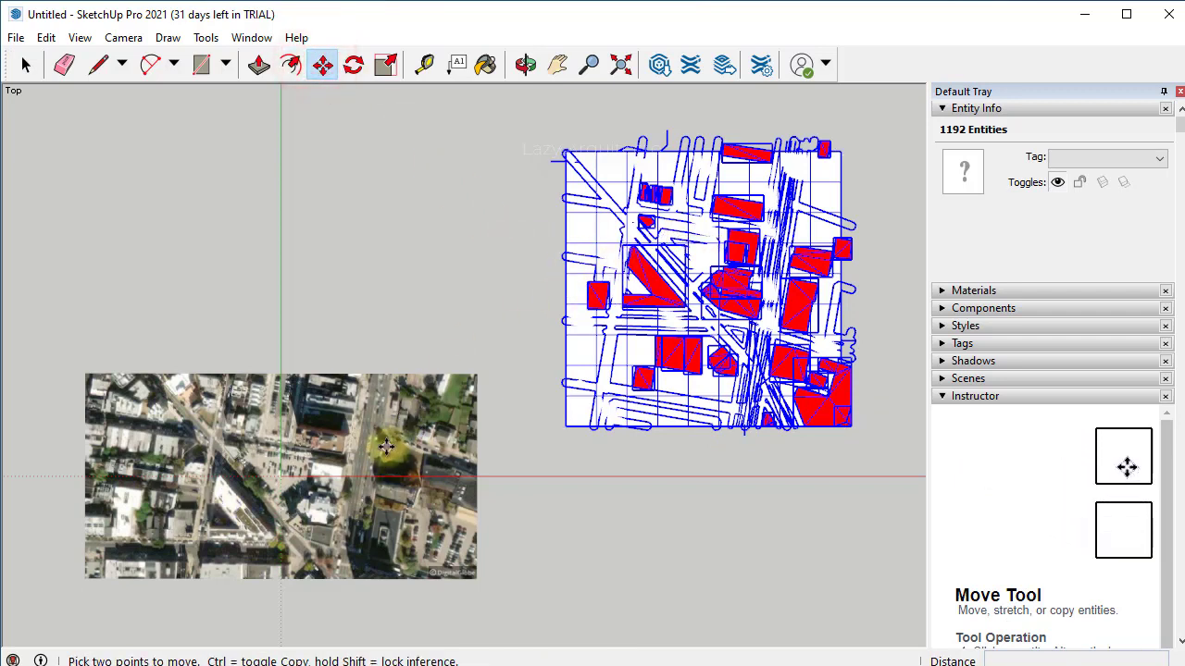
{"action": "scroll", "coordinate": [566, 307], "scroll_direction": "up", "scroll_amount": 1}
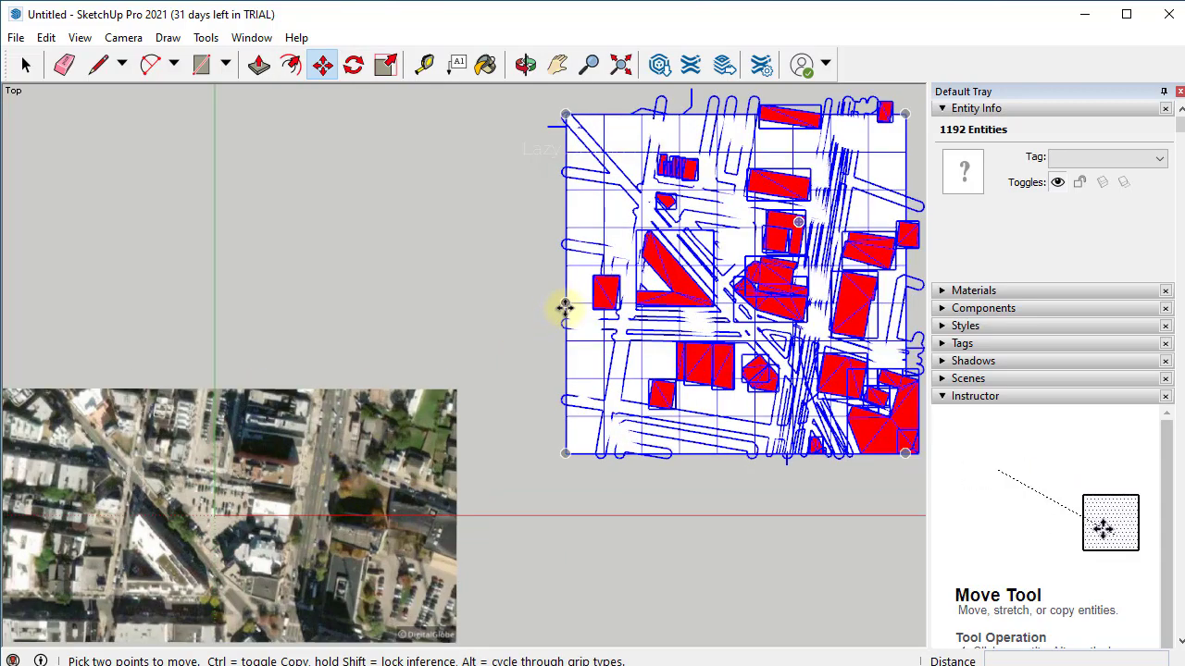
{"action": "scroll", "coordinate": [709, 253], "scroll_direction": "up", "scroll_amount": 1}
{"action": "scroll", "coordinate": [749, 210], "scroll_direction": "up", "scroll_amount": 5}
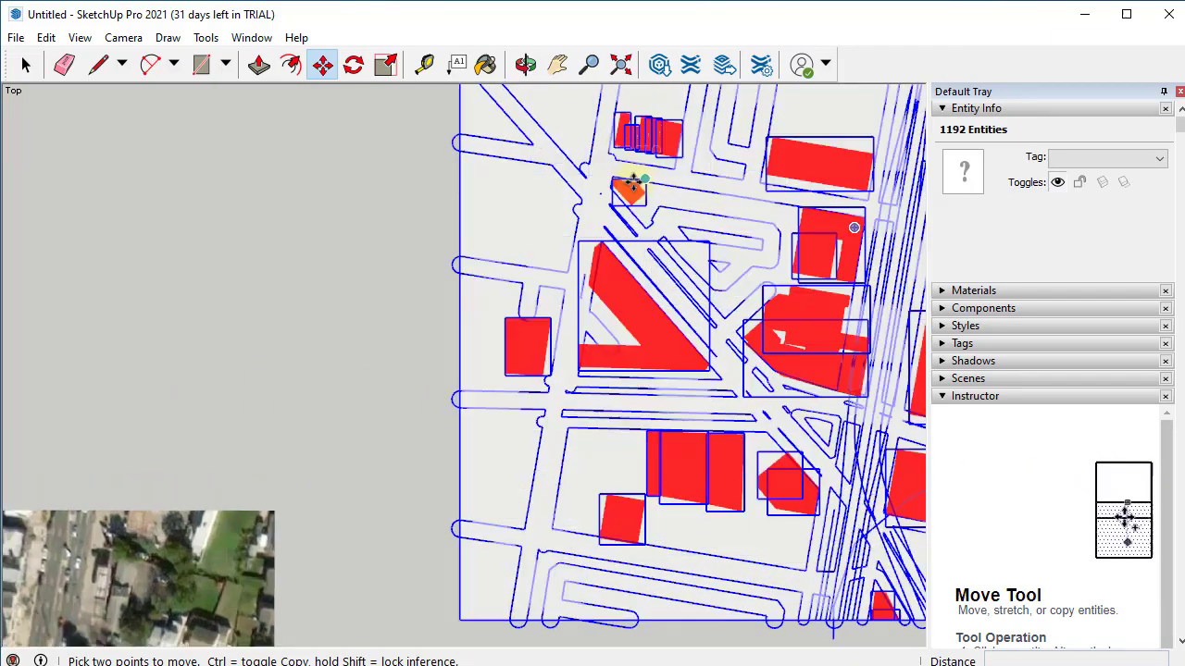
{"action": "scroll", "coordinate": [598, 173], "scroll_direction": "up", "scroll_amount": 2}
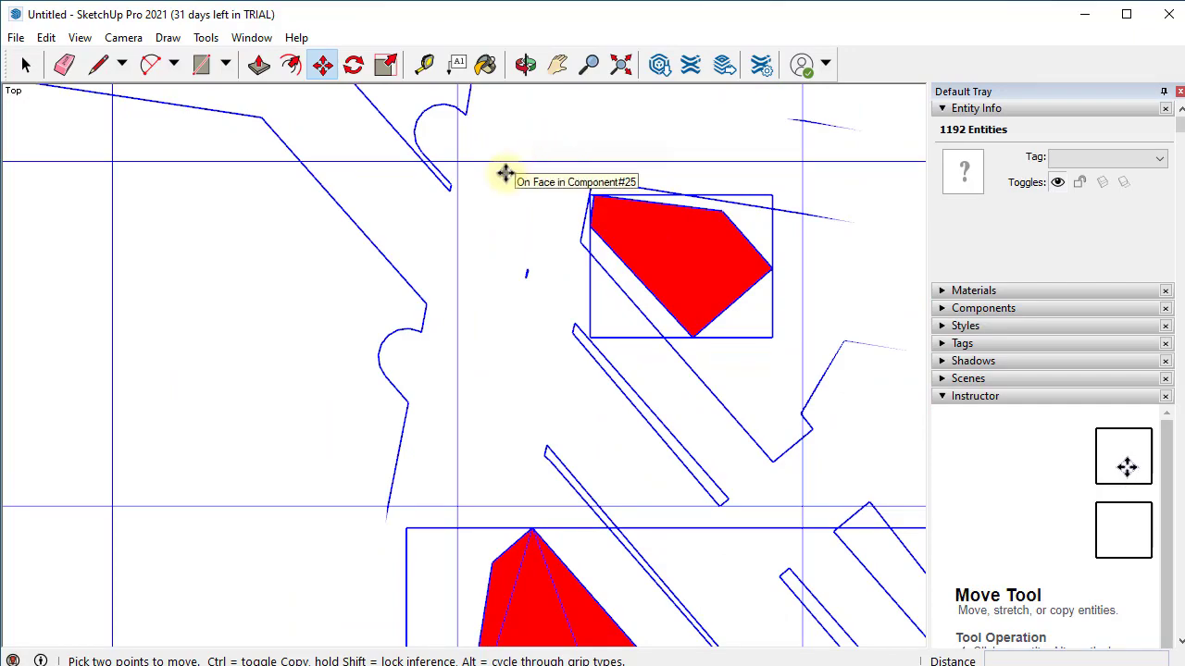
{"action": "left_click", "coordinate": [593, 177]}
{"action": "scroll", "coordinate": [629, 185], "scroll_direction": "down", "scroll_amount": 5}
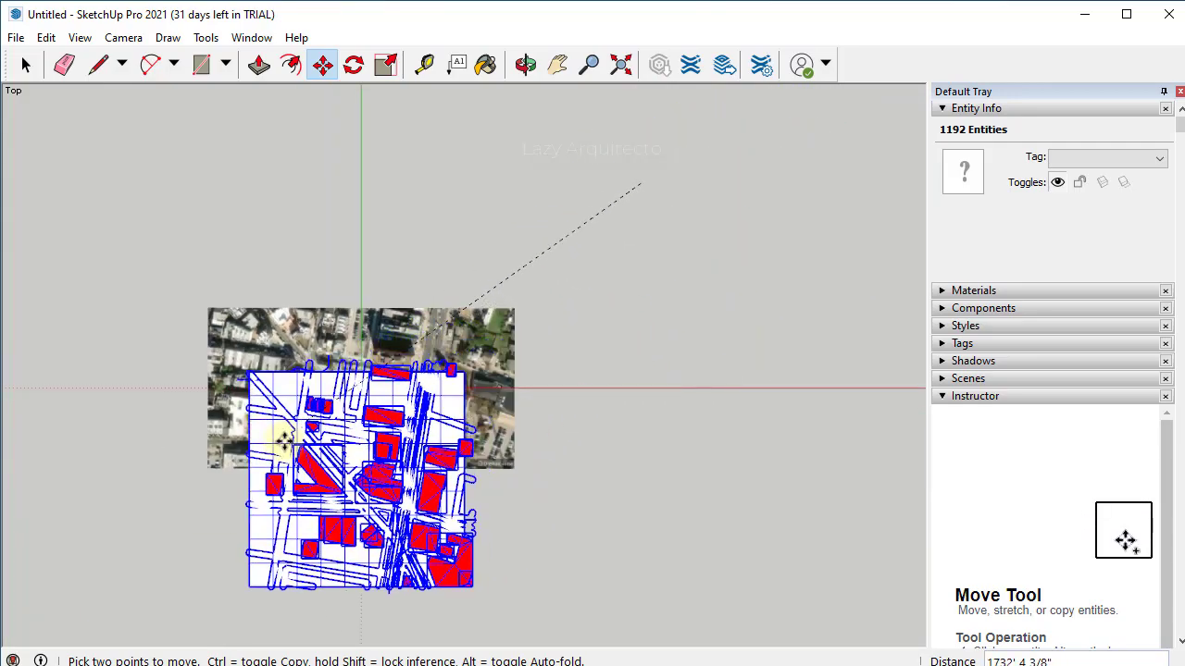
{"action": "scroll", "coordinate": [275, 444], "scroll_direction": "up", "scroll_amount": 3}
{"action": "scroll", "coordinate": [293, 407], "scroll_direction": "up", "scroll_amount": 2}
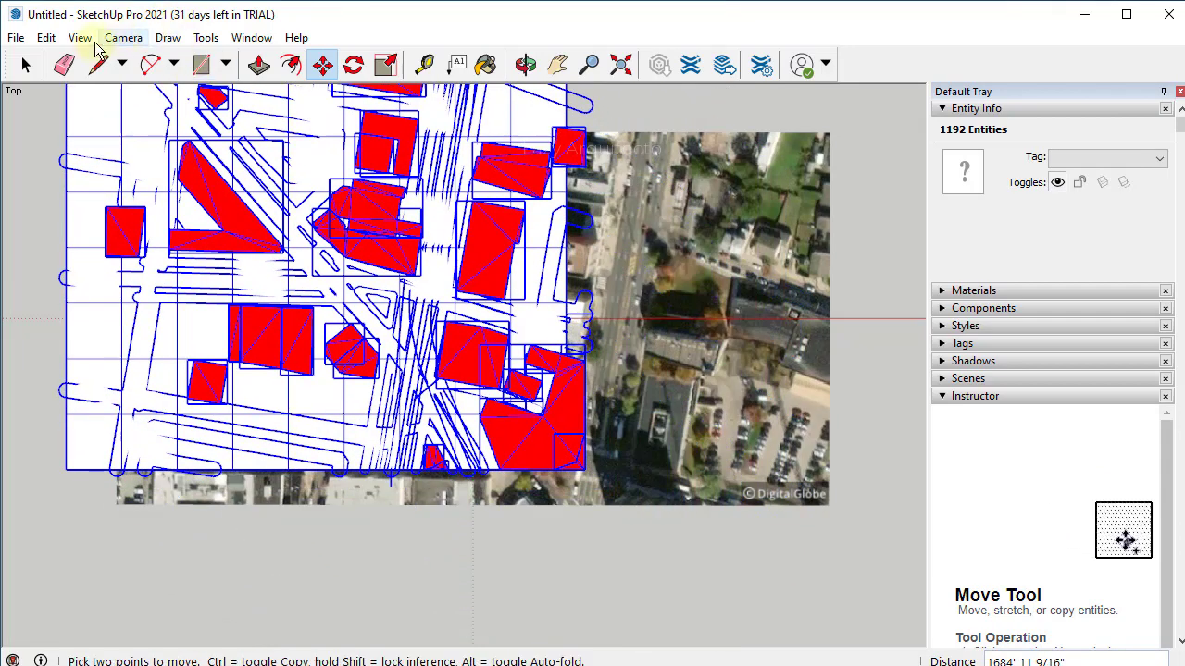
- Set the face style to X-ray and keep moving the geometry from the building corner
{"action": "left_click", "coordinate": [79, 42]}
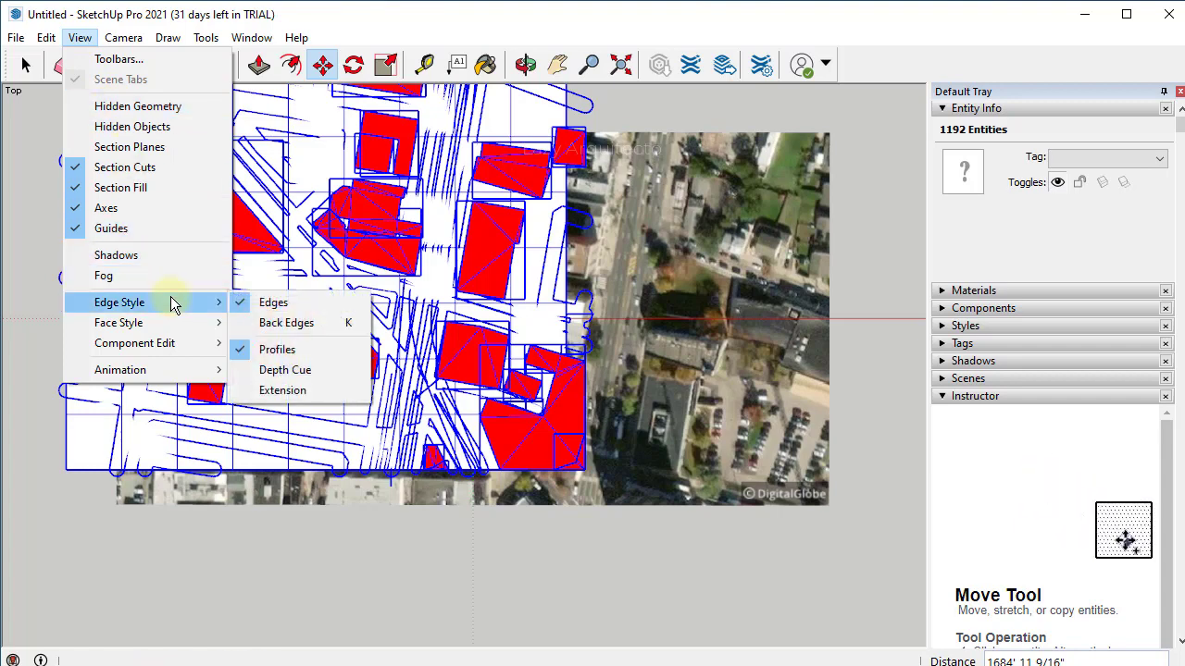
{"action": "mouse_move", "coordinate": [170, 331]}
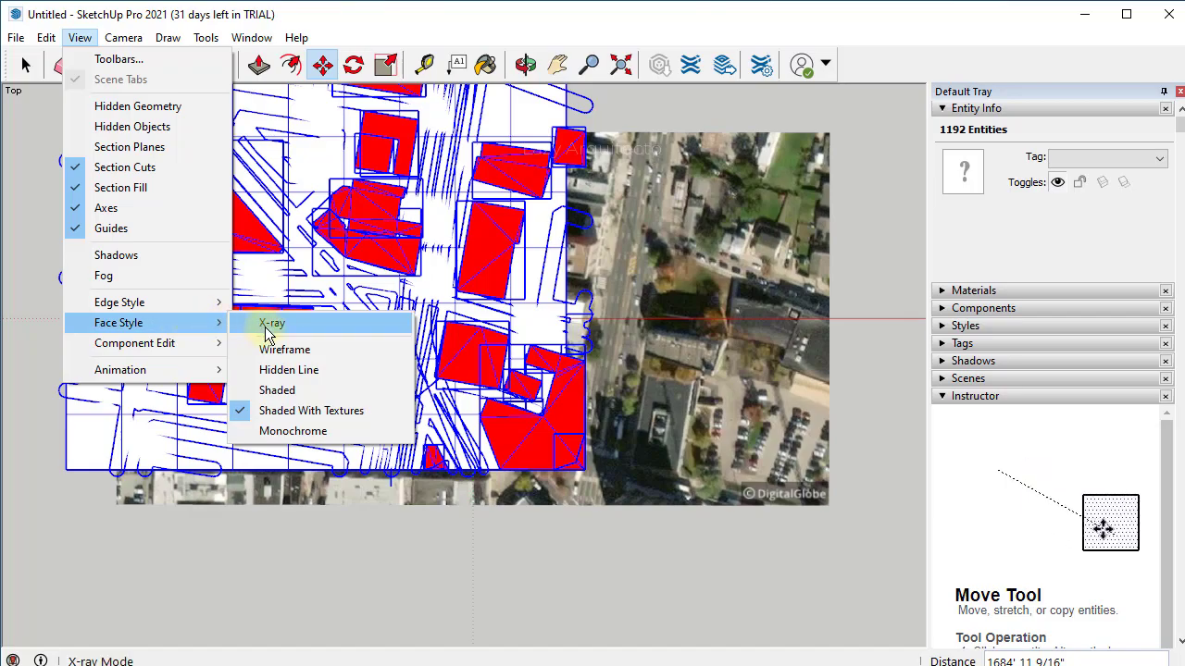
{"action": "left_click", "coordinate": [265, 326]}
{"action": "left_click", "coordinate": [267, 335]}
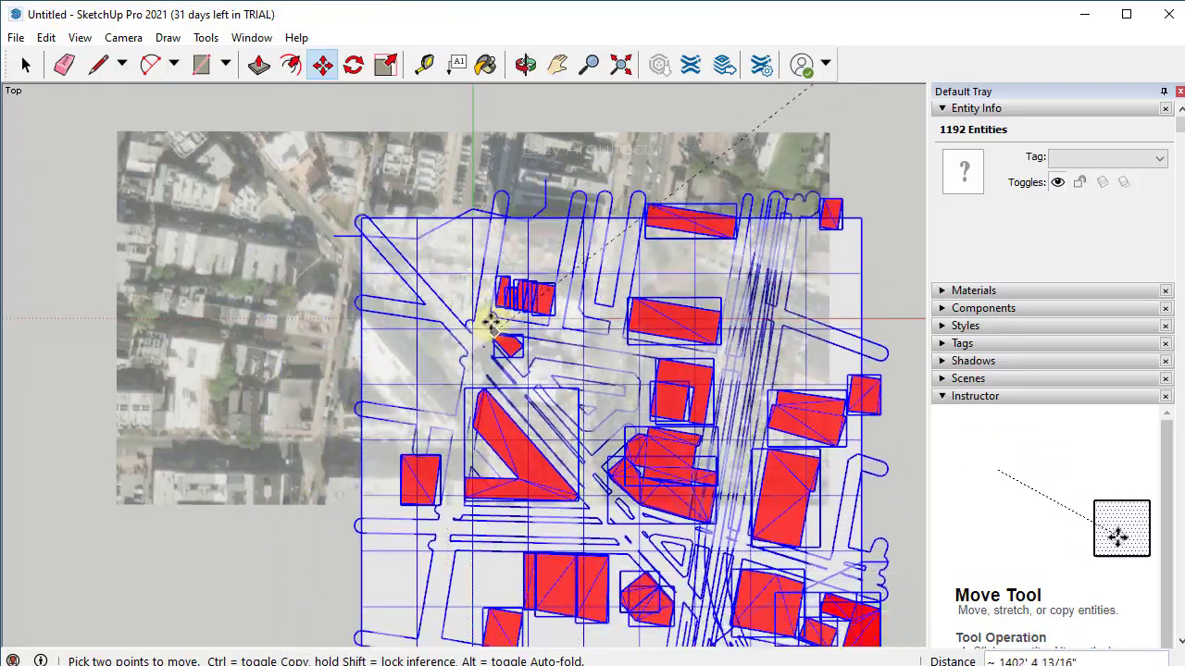
{"action": "scroll", "coordinate": [368, 262], "scroll_direction": "up", "scroll_amount": 6}
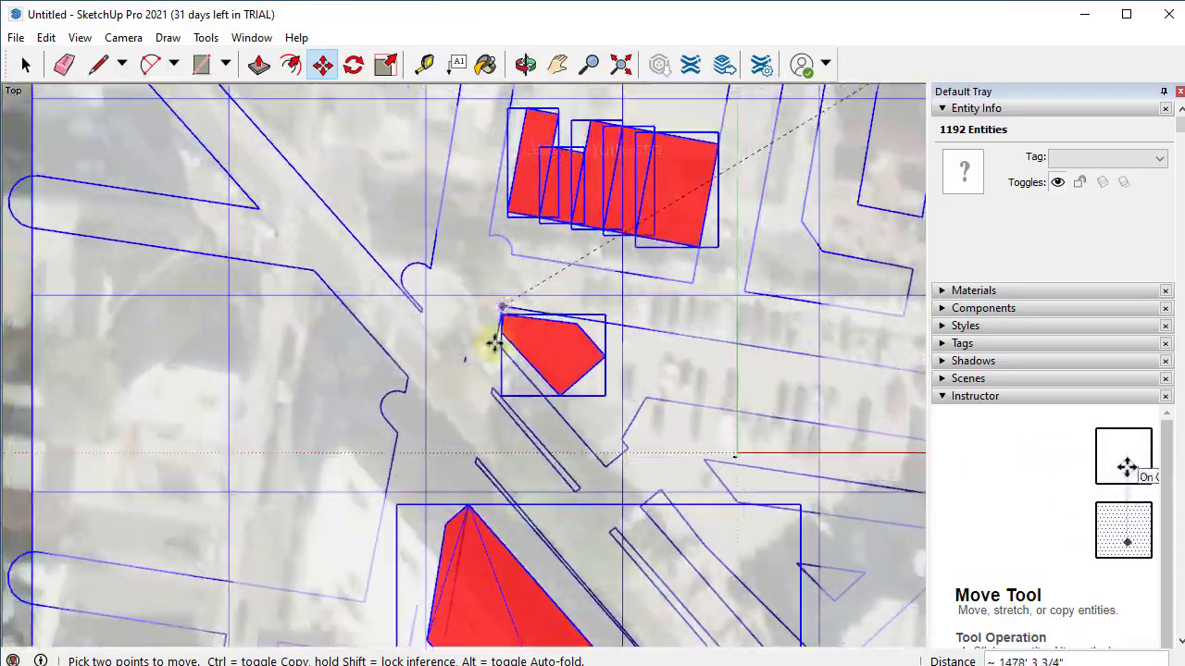
{"action": "middle_click_drag", "start_coordinate": [495, 343], "coordinate": [367, 251], "text": "shift"}
- Drop the site geometry onto its matching building corner in the aerial photo
{"action": "left_click", "coordinate": [375, 251]}
{"action": "scroll", "coordinate": [339, 290], "scroll_direction": "down", "scroll_amount": 4}
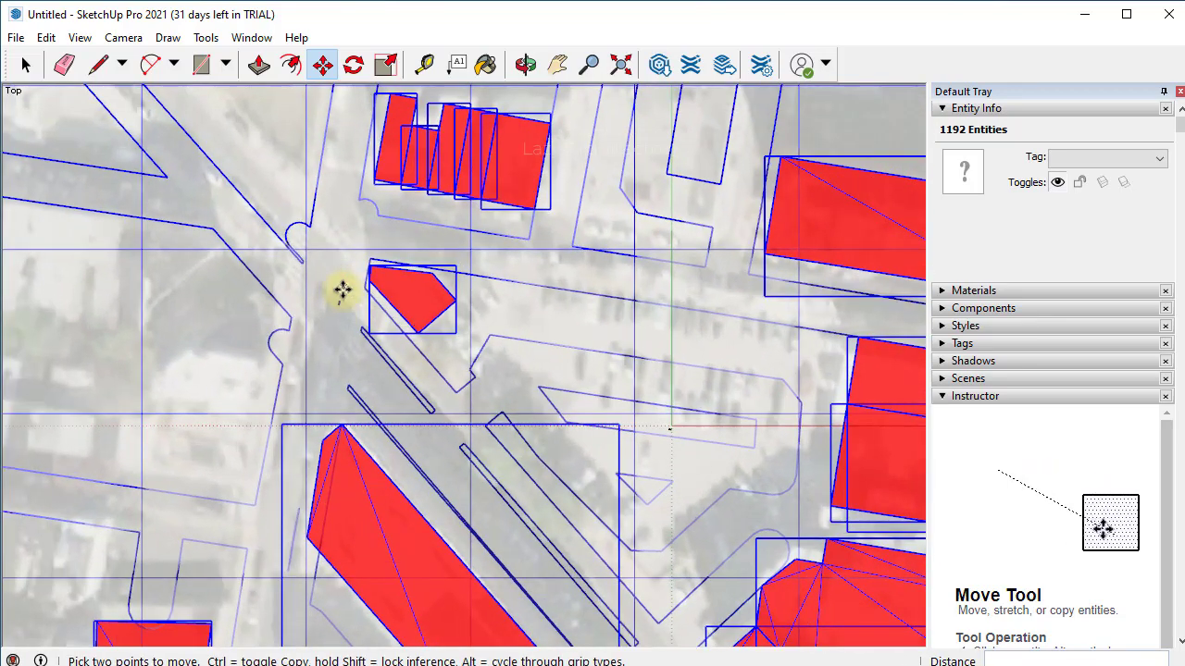
{"action": "scroll", "coordinate": [444, 336], "scroll_direction": "down", "scroll_amount": 1}
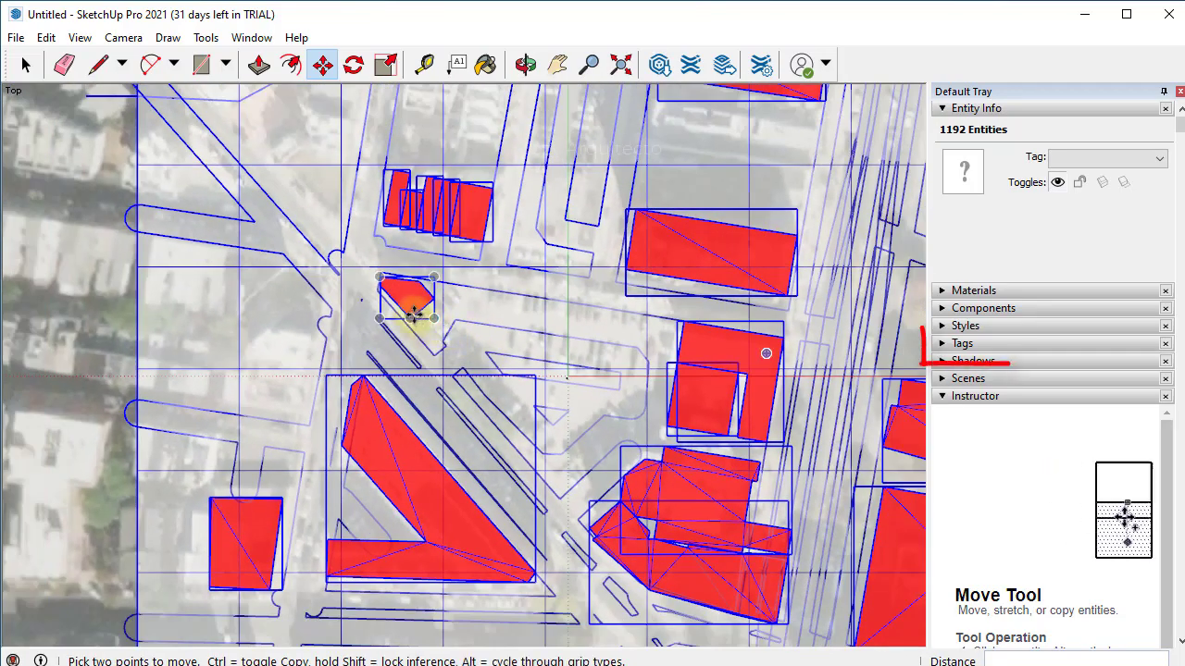
{"action": "scroll", "coordinate": [419, 298], "scroll_direction": "down", "scroll_amount": 2}
{"action": "scroll", "coordinate": [388, 324], "scroll_direction": "down", "scroll_amount": 1}
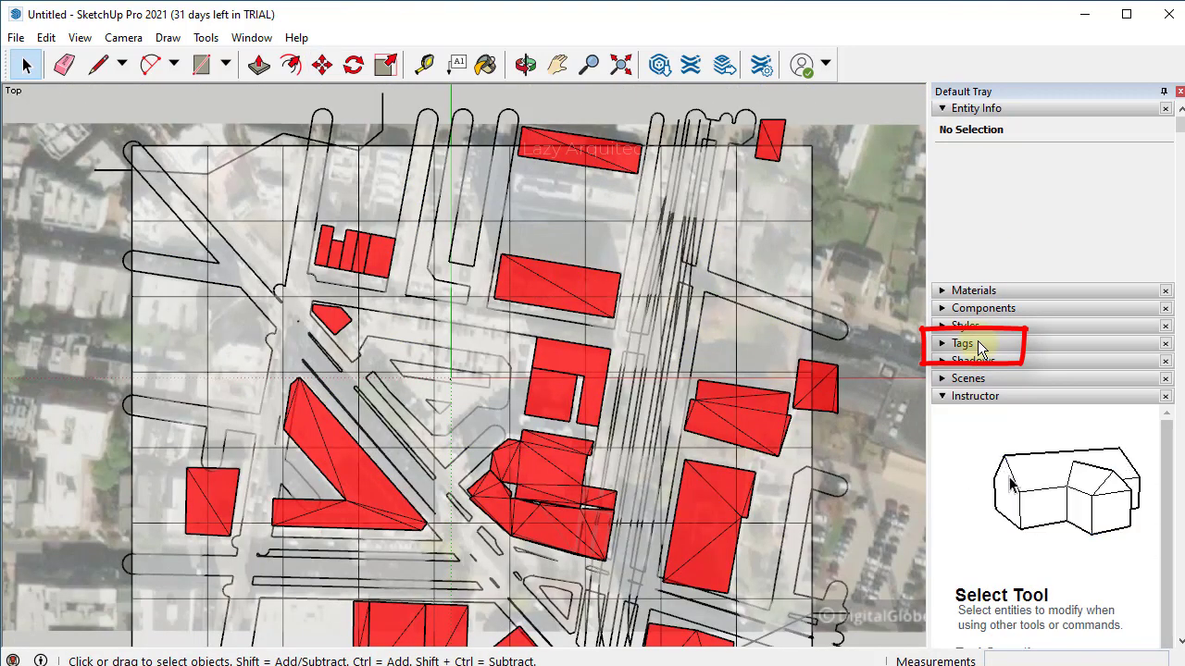
- Hide the topography and Location imagery tags in the Tags panel
{"action": "left_click", "coordinate": [972, 345]}
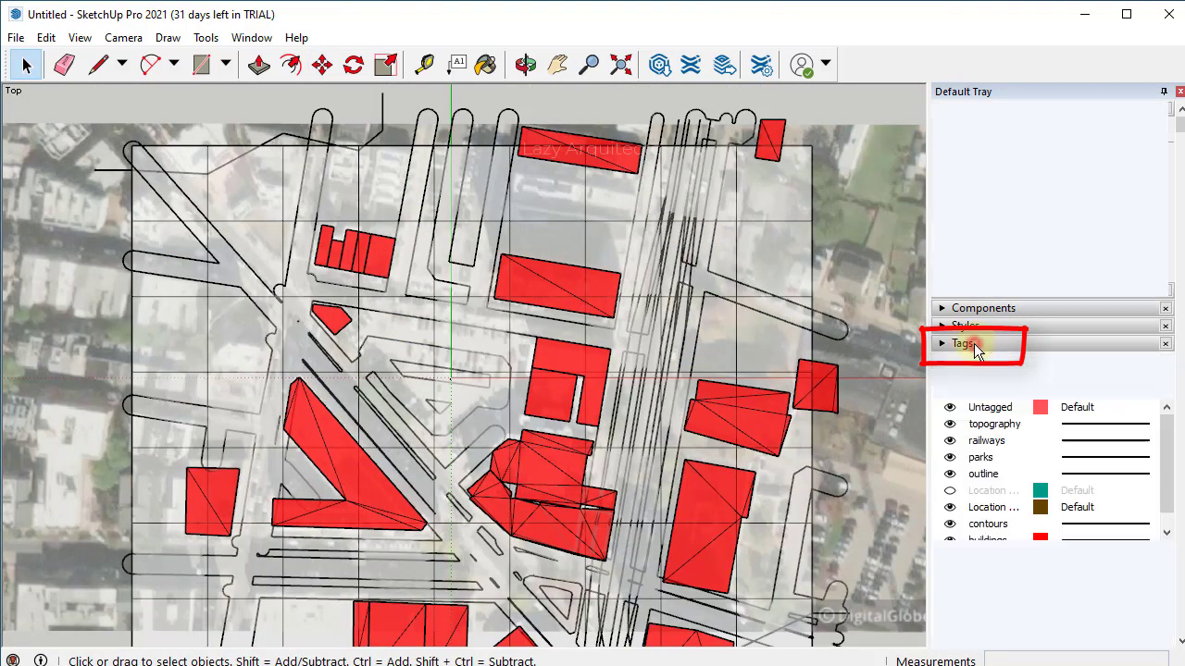
{"action": "left_click", "coordinate": [952, 426]}
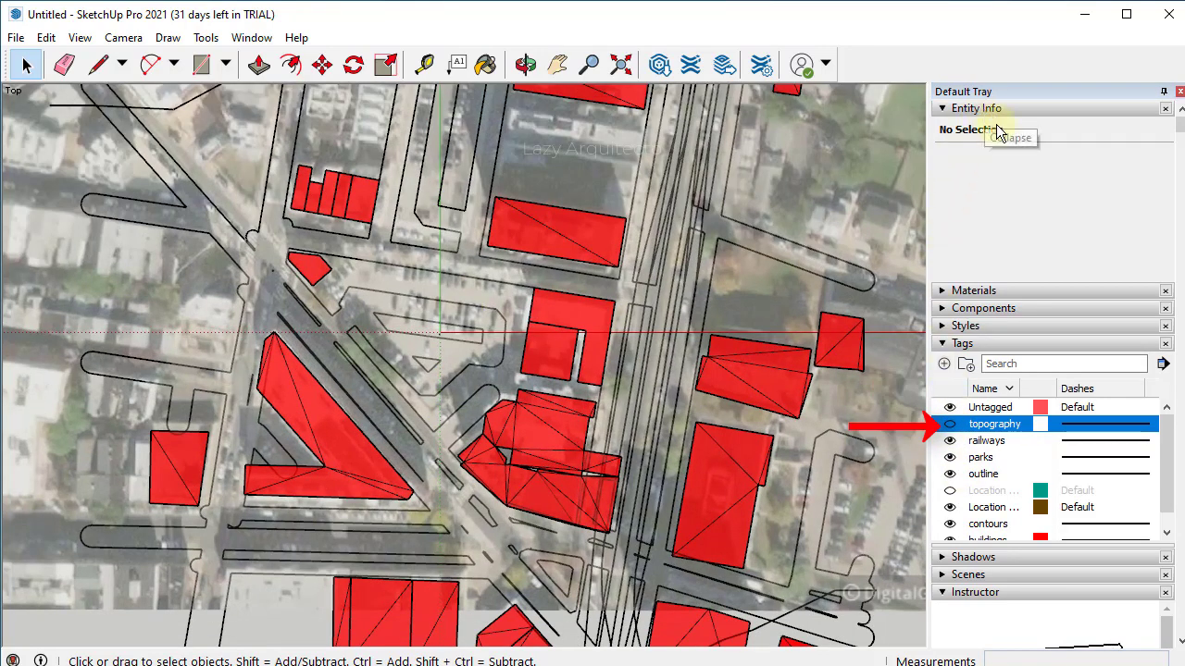
{"action": "mouse_move", "coordinate": [1168, 453]}
{"action": "left_mouse_down"}
{"action": "mouse_move", "coordinate": [1172, 515]}
{"action": "mouse_move", "coordinate": [1171, 464]}
{"action": "left_mouse_up"}
{"action": "left_click", "coordinate": [950, 507]}
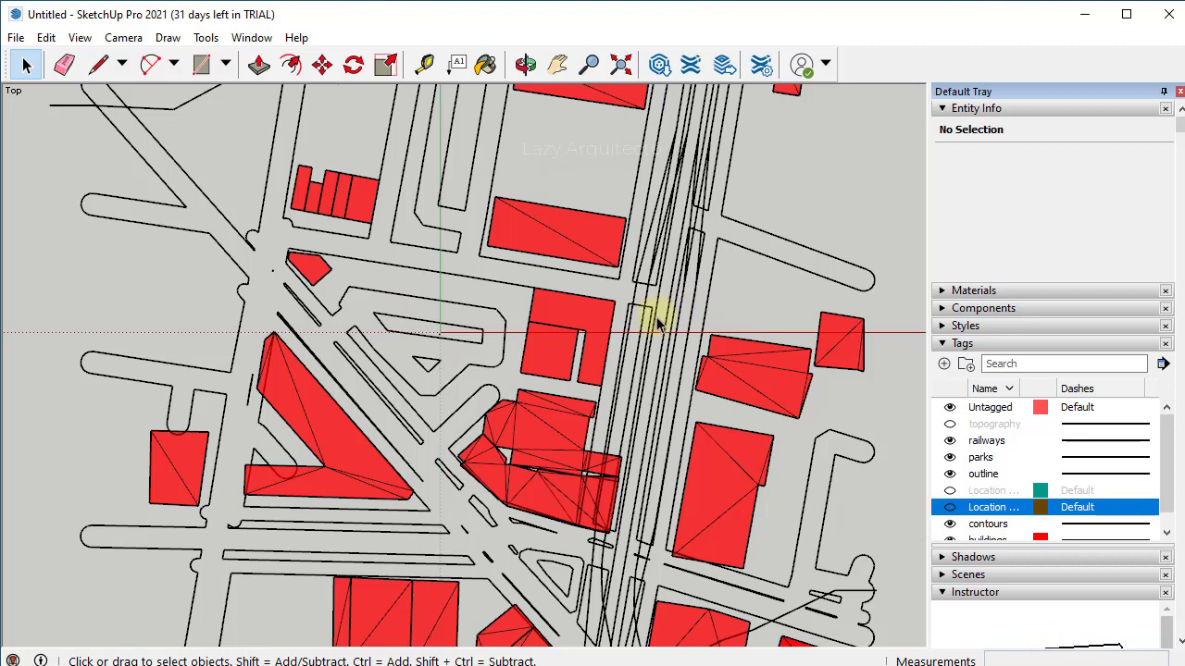
- Zoom to extents, set the face style to Monochrome and turn X-ray off
{"action": "key", "text": "shift+z"}
{"action": "left_click", "coordinate": [80, 37]}
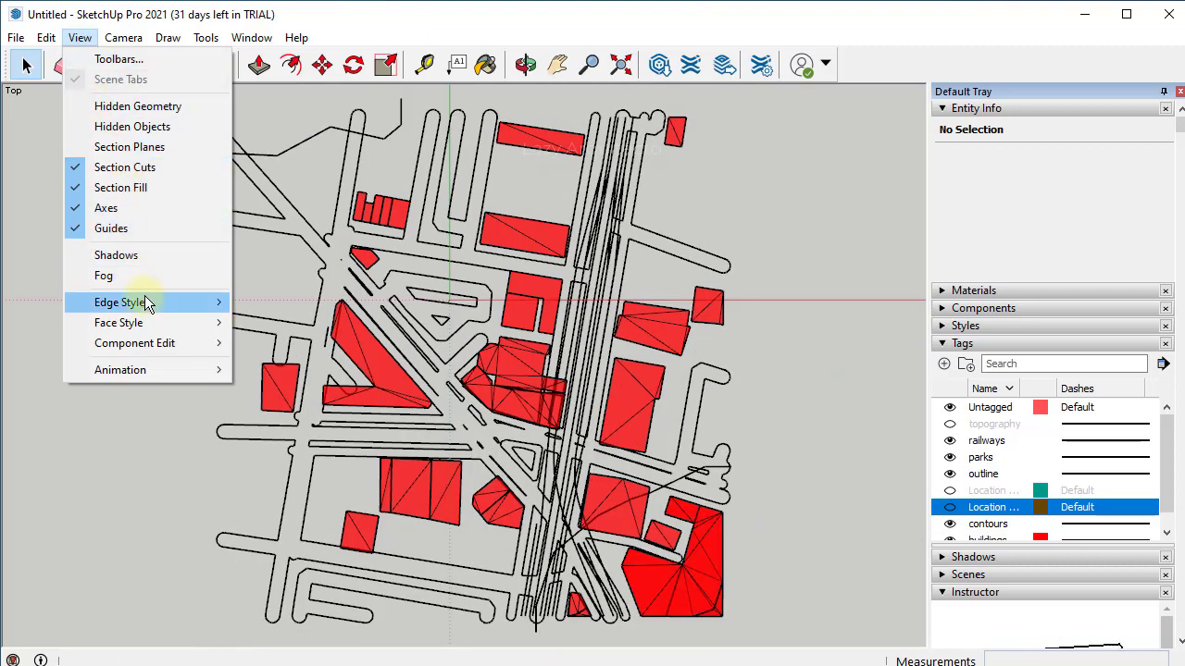
{"action": "mouse_move", "coordinate": [148, 303]}
{"action": "mouse_move", "coordinate": [155, 329]}
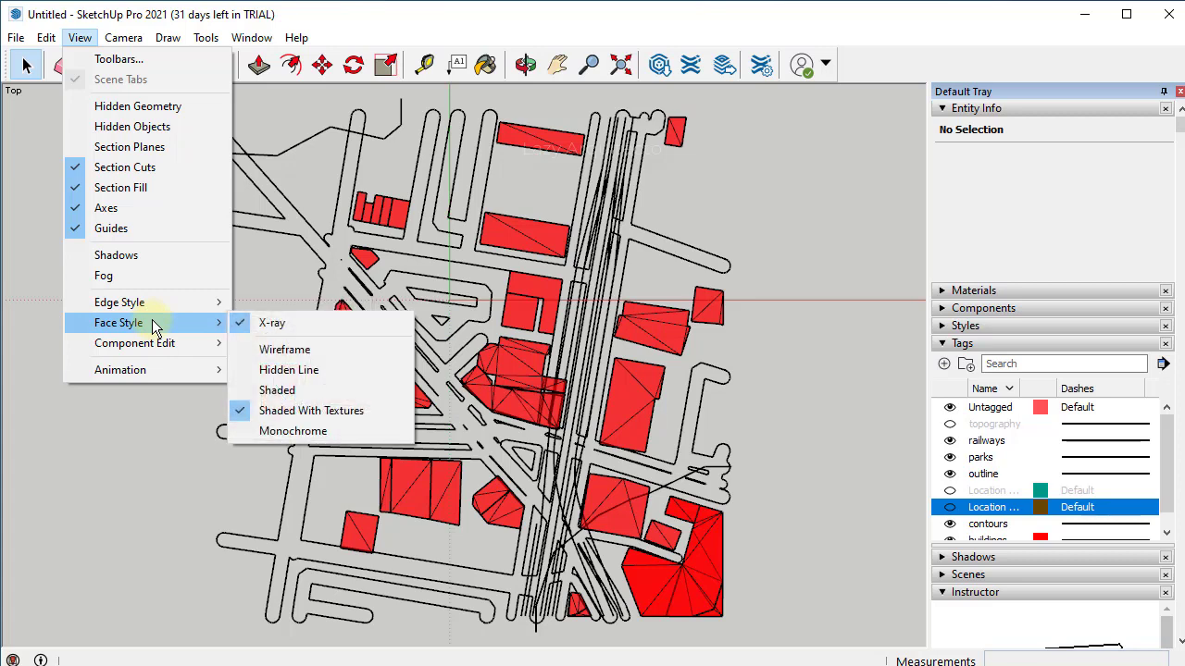
{"action": "left_click", "coordinate": [301, 435]}
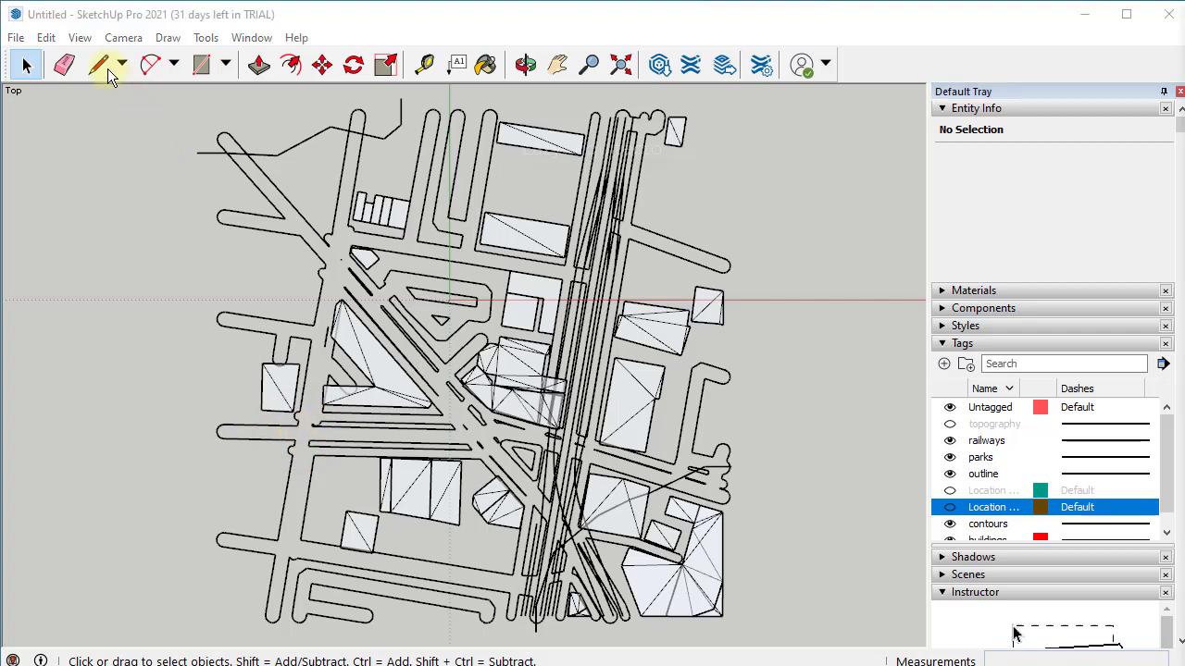
{"action": "left_click", "coordinate": [81, 39]}
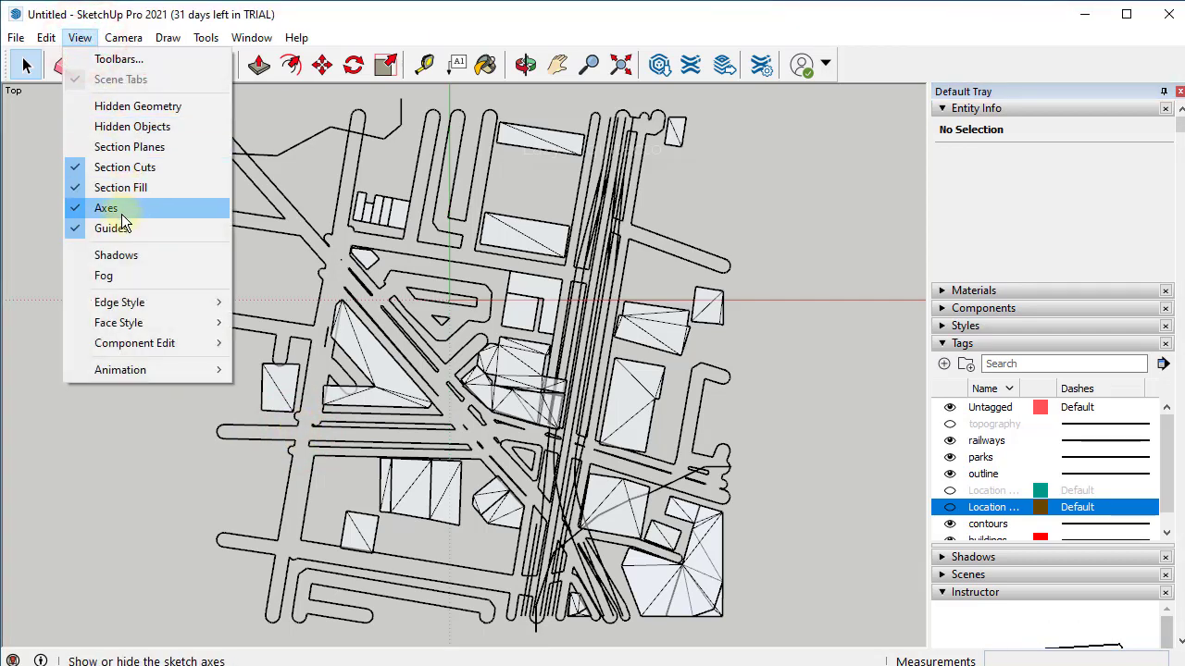
{"action": "mouse_move", "coordinate": [128, 324]}
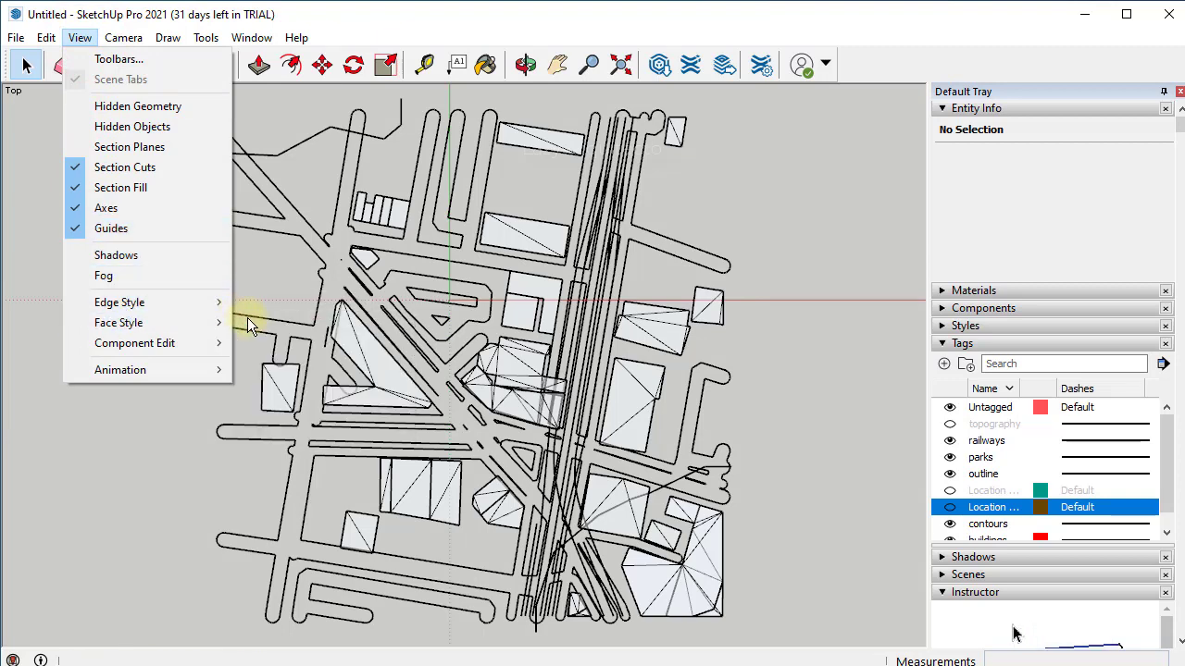
{"action": "left_click", "coordinate": [237, 321]}
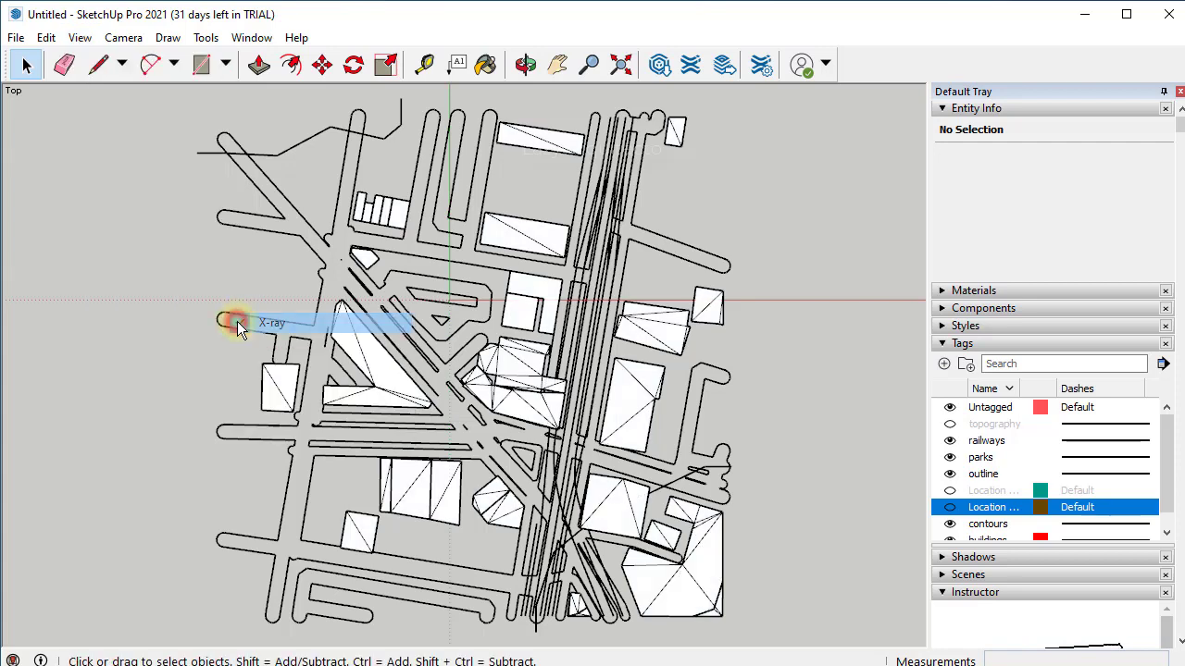
{"action": "left_click", "coordinate": [80, 38]}
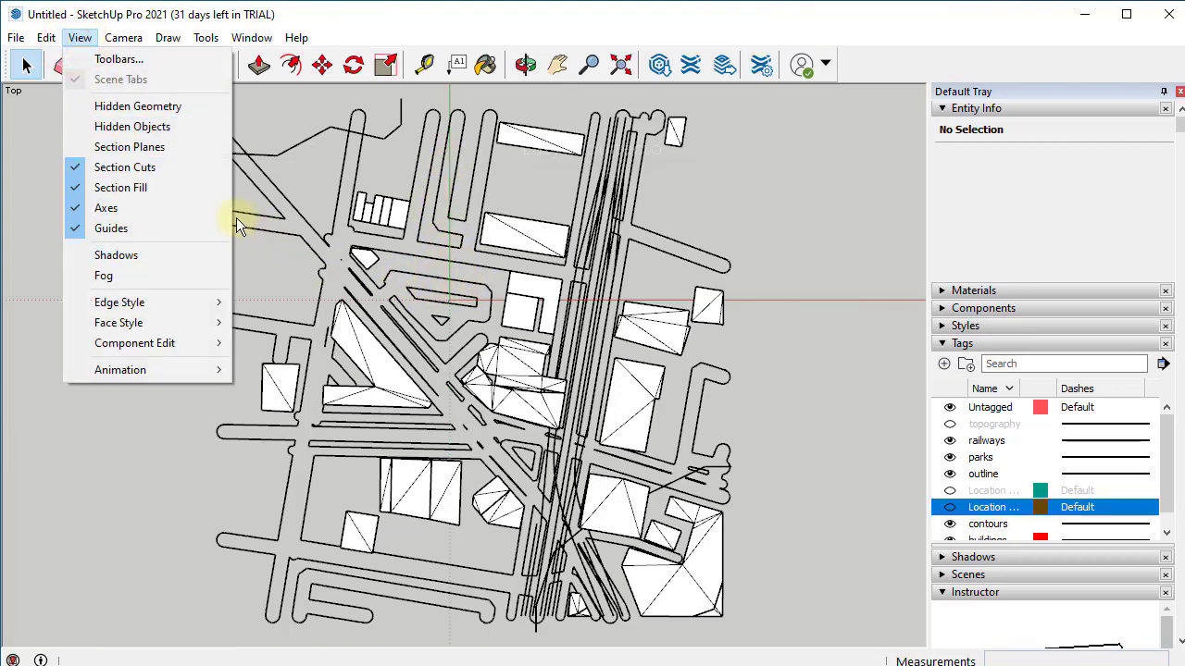
- Hide the axes and collapse the Entity Info and Tags panels
{"action": "left_click", "coordinate": [75, 208]}
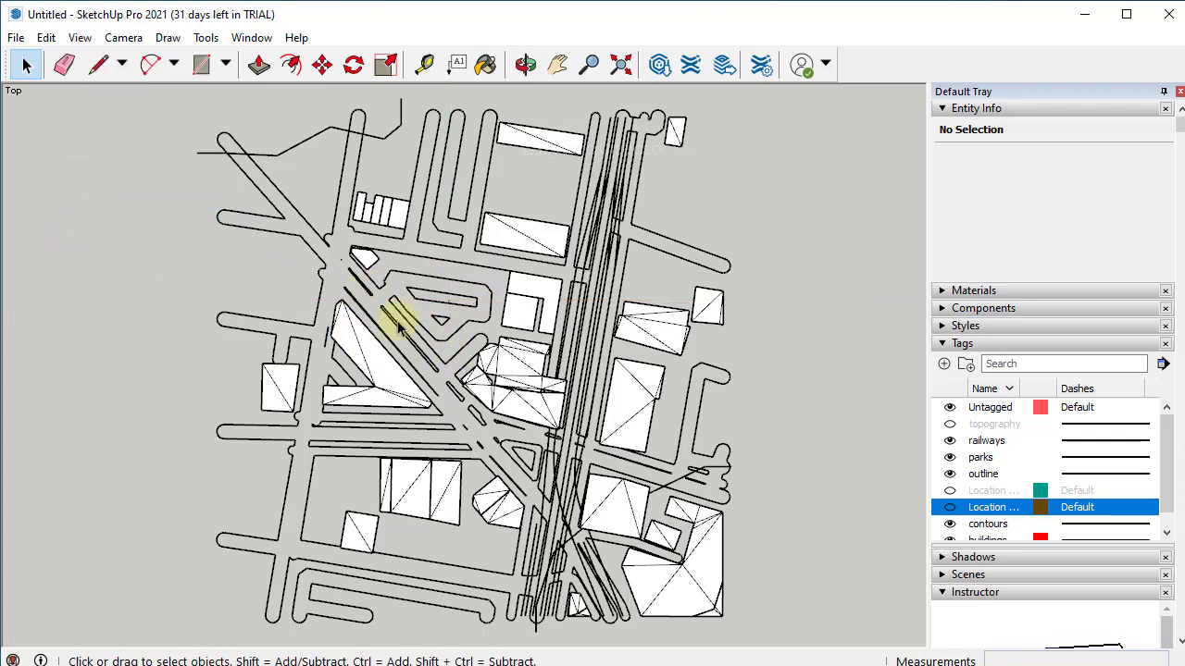
{"action": "scroll", "coordinate": [406, 375], "scroll_direction": "up", "scroll_amount": 3}
{"action": "scroll", "coordinate": [387, 364], "scroll_direction": "up", "scroll_amount": 2}
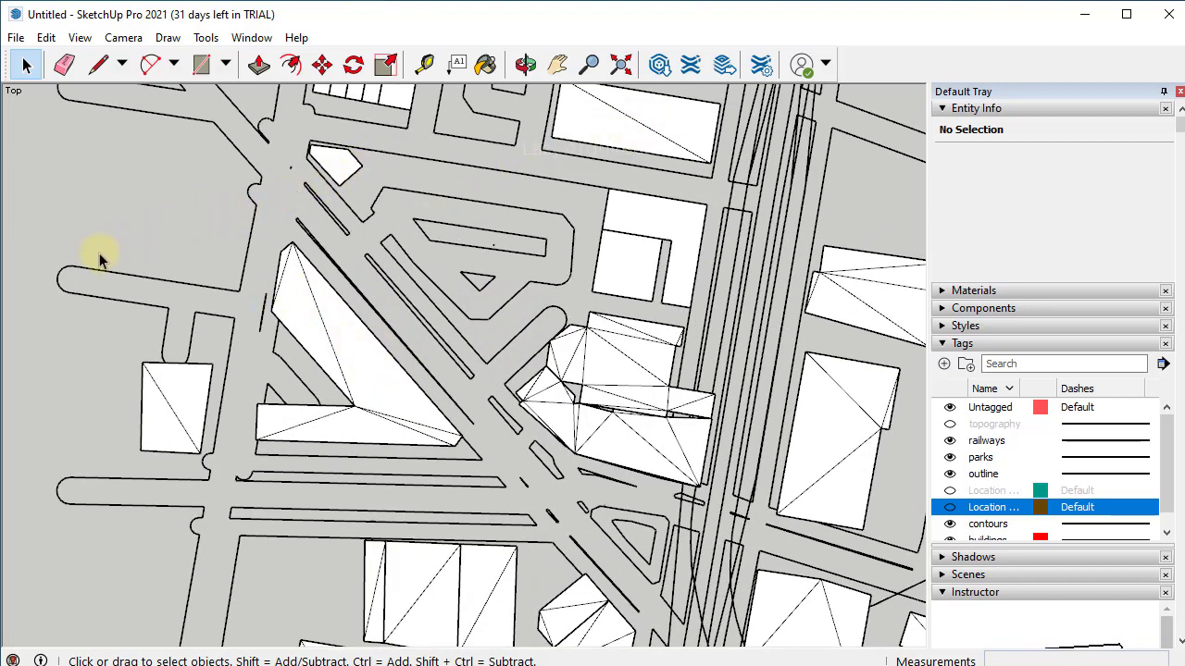
{"action": "scroll", "coordinate": [100, 260], "scroll_direction": "up", "scroll_amount": 1}
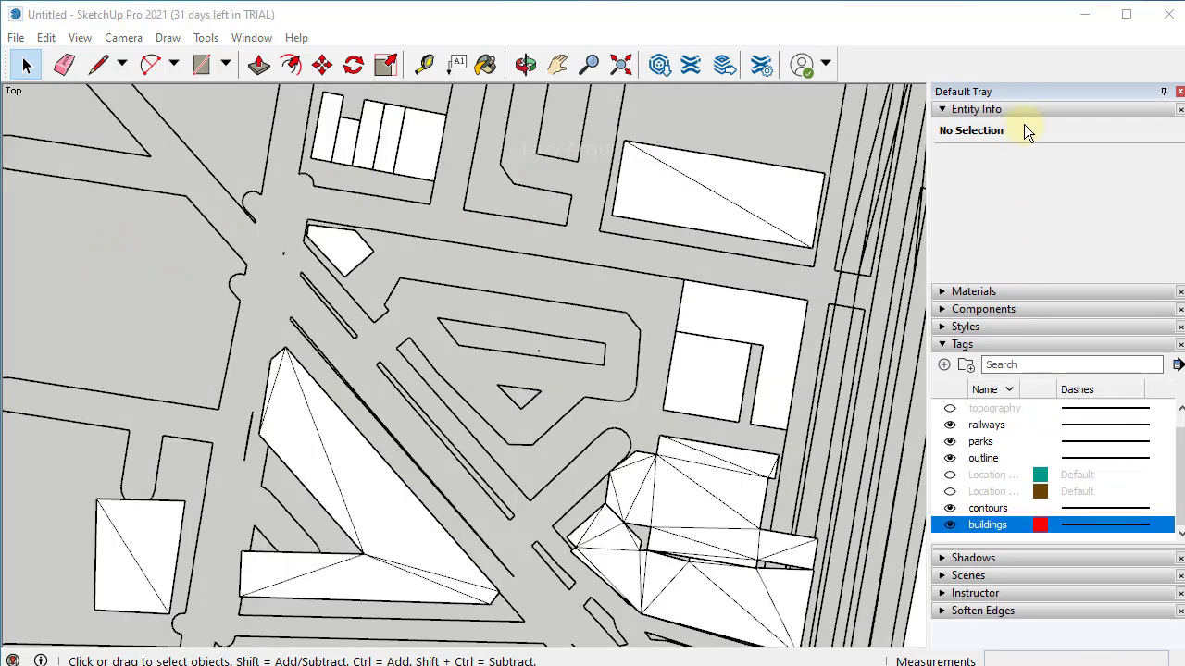
{"action": "left_click", "coordinate": [1032, 109]}
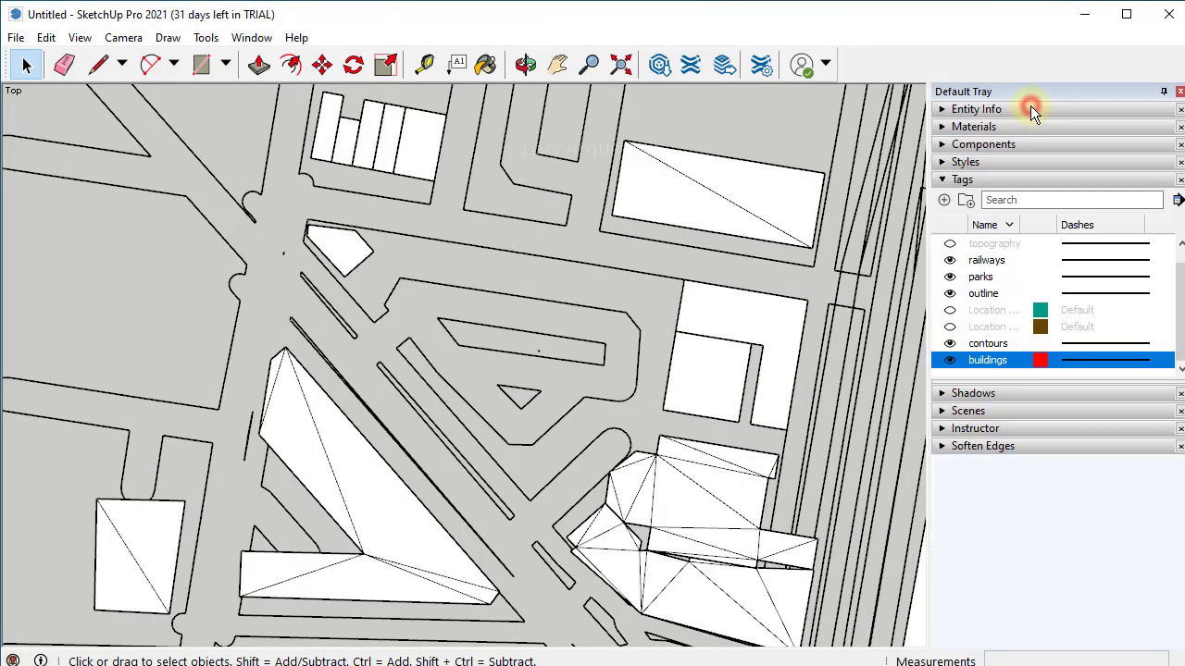
{"action": "left_click", "coordinate": [1017, 180]}
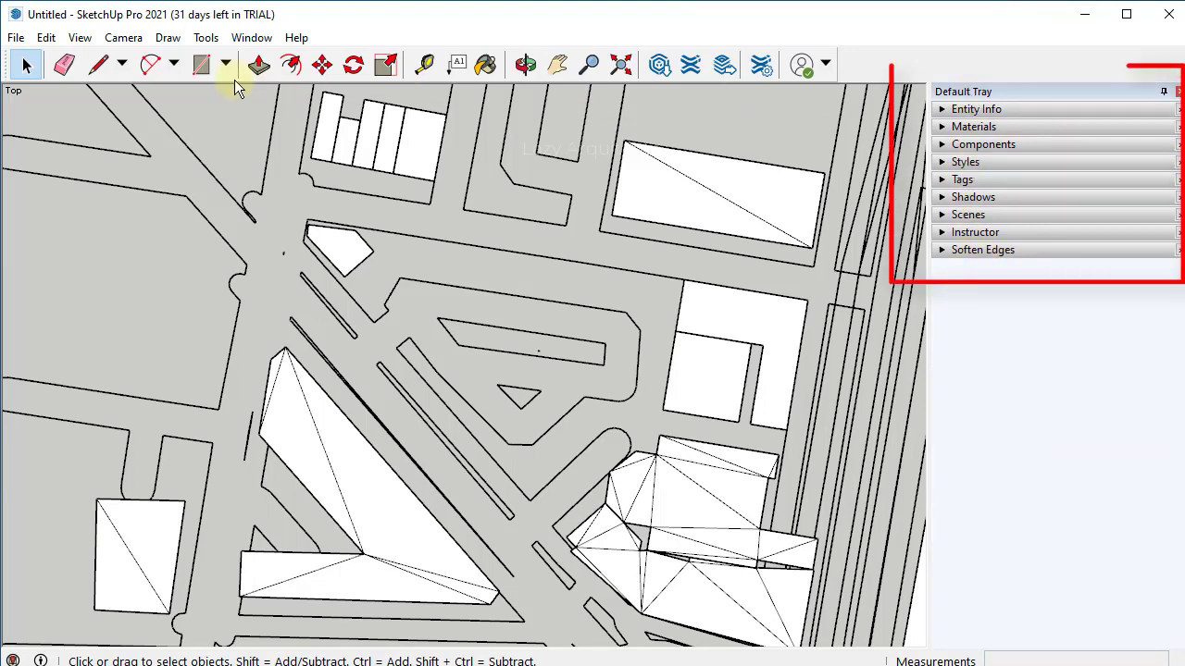
- Add the Outliner panel to the Default Tray through Manage Trays
{"action": "left_click", "coordinate": [243, 38]}
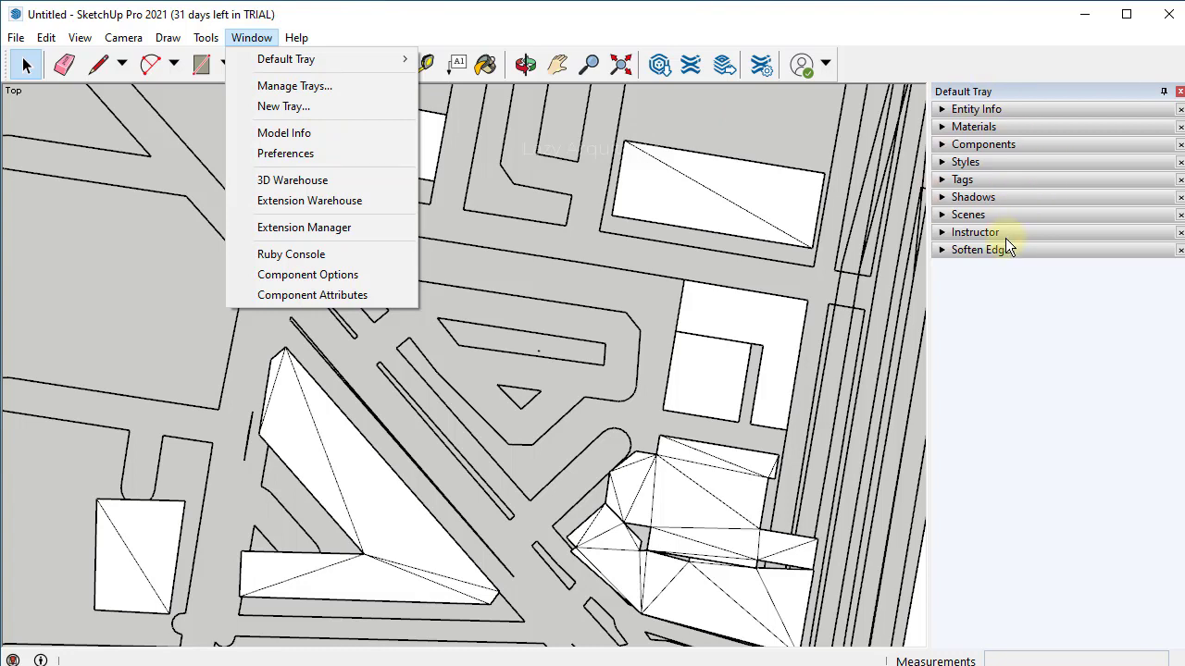
{"action": "left_click", "coordinate": [339, 86]}
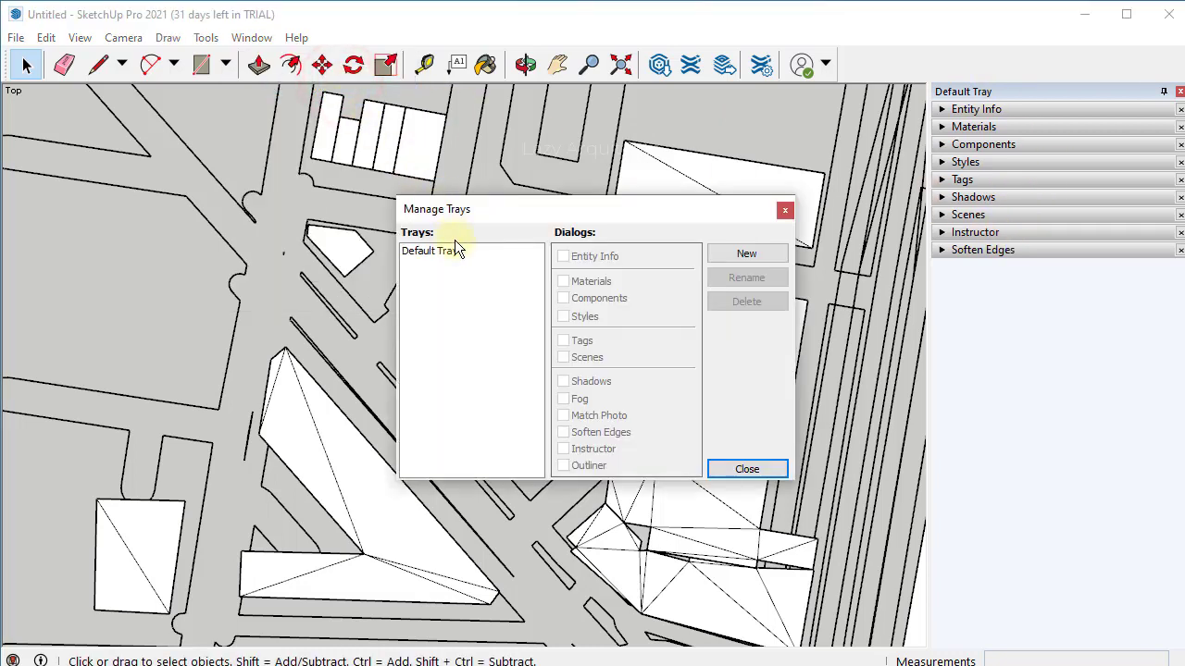
{"action": "left_click", "coordinate": [448, 252]}
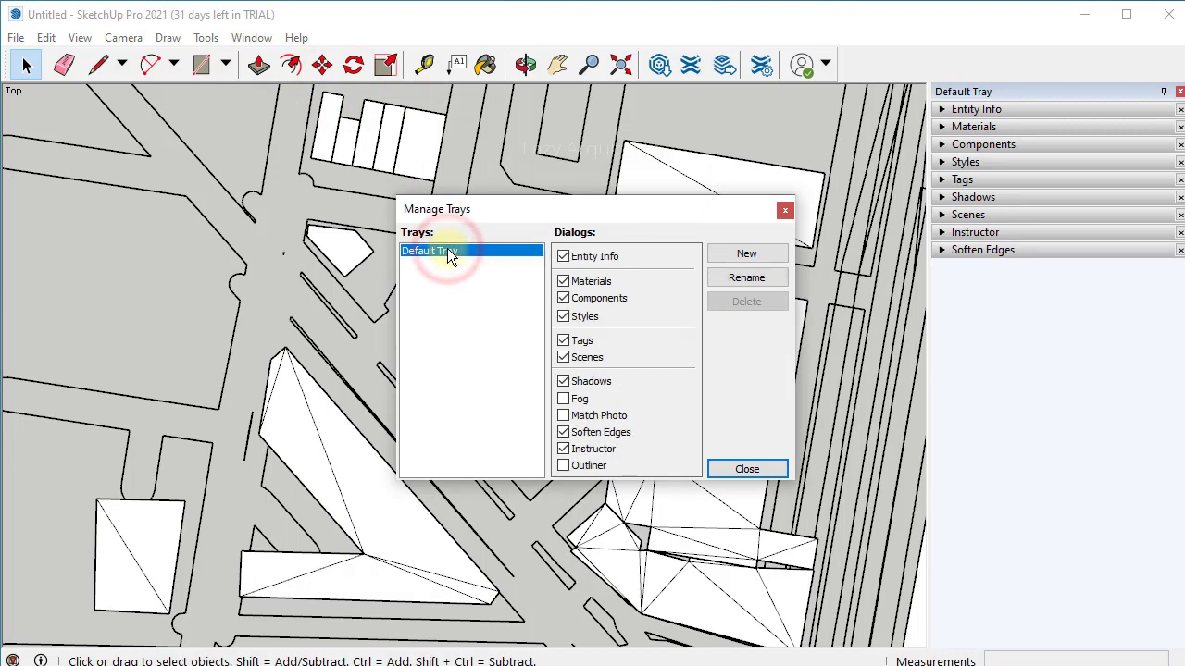
{"action": "left_click", "coordinate": [563, 467]}
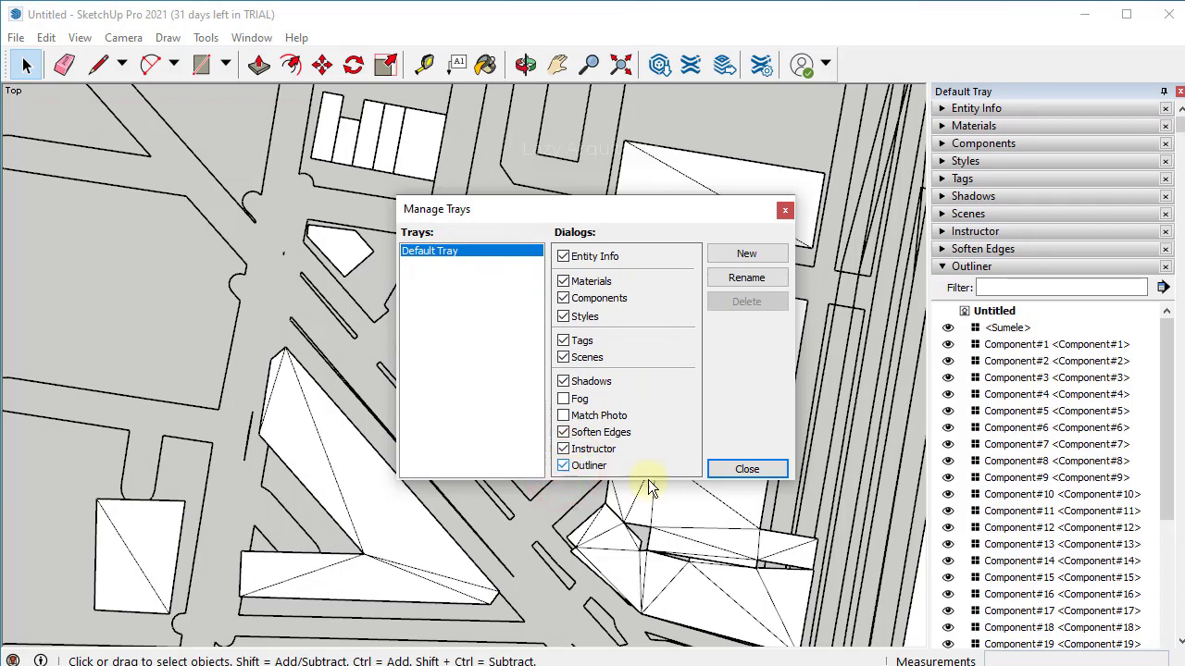
{"action": "left_click", "coordinate": [747, 469]}
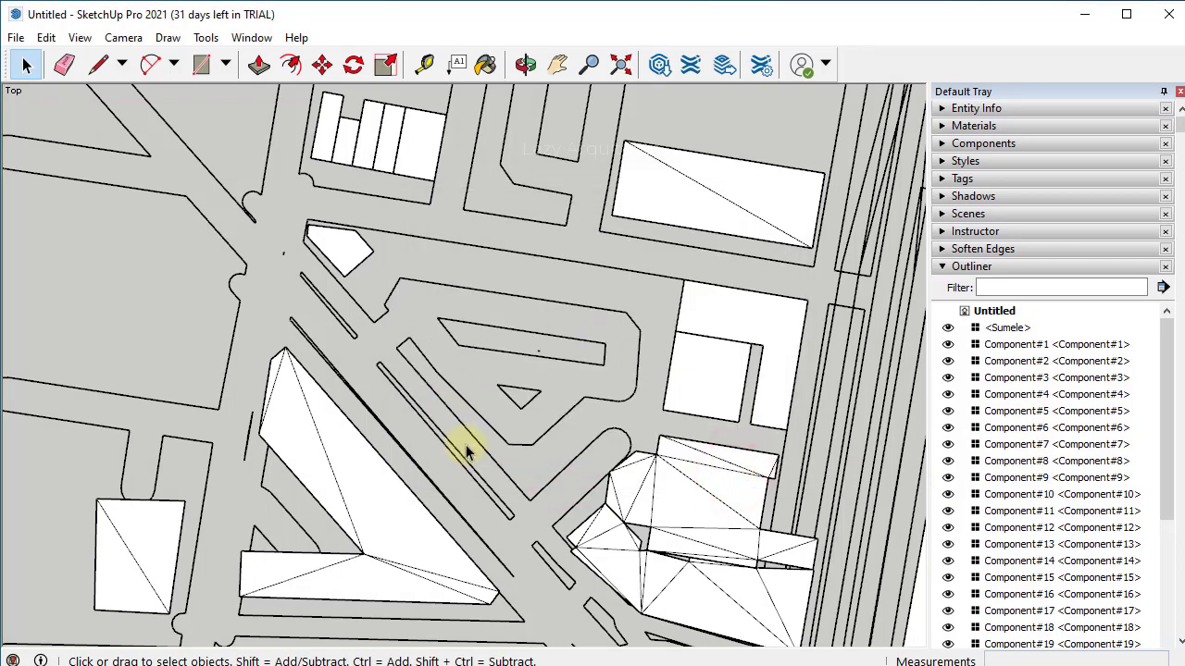
- In the Outliner, select Component#1 and shift-extend the selection through Component#34
{"action": "left_click", "coordinate": [387, 515]}
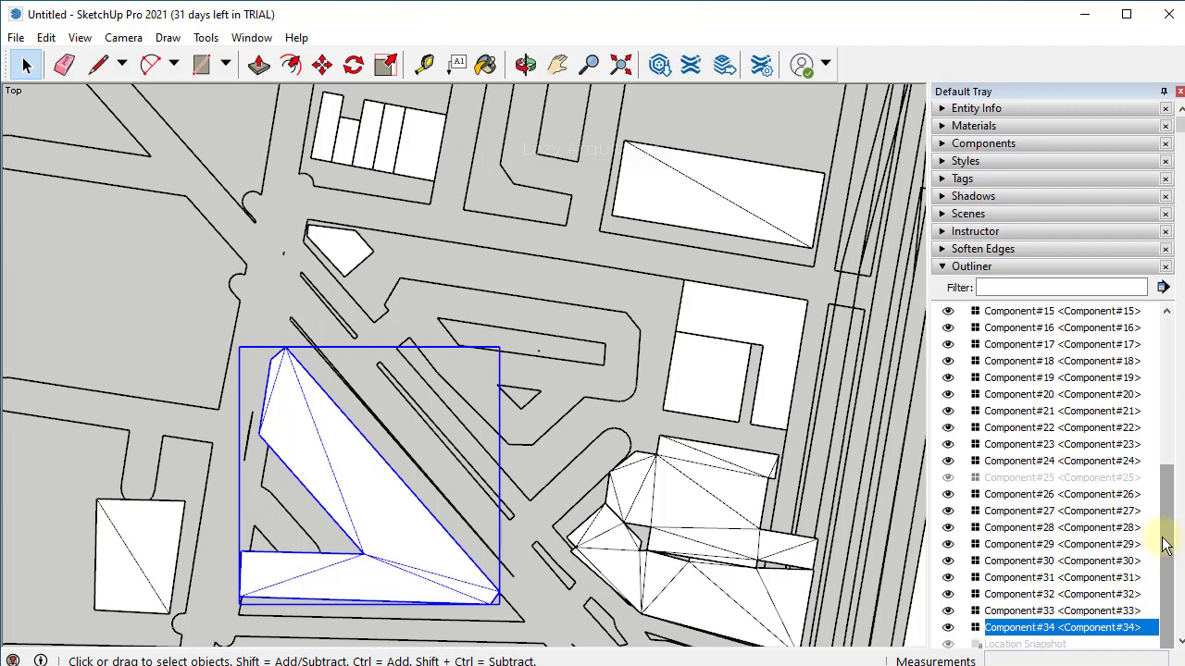
{"action": "left_click_drag", "start_coordinate": [1168, 545], "coordinate": [1180, 389]}
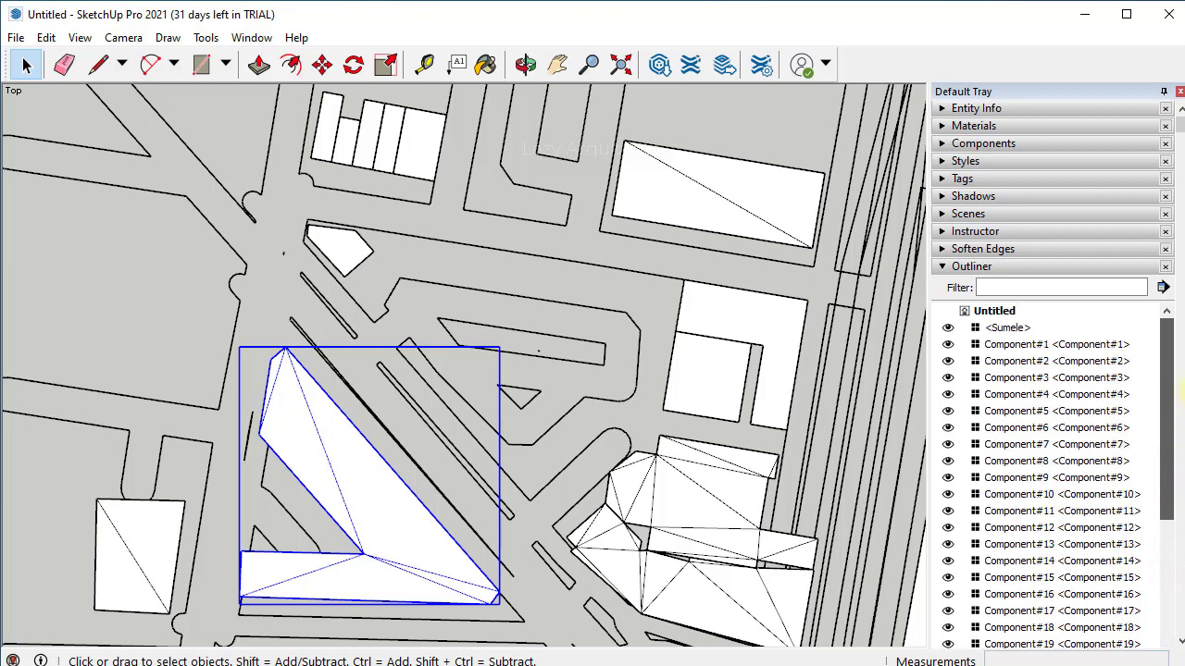
{"action": "left_click", "coordinate": [1009, 350]}
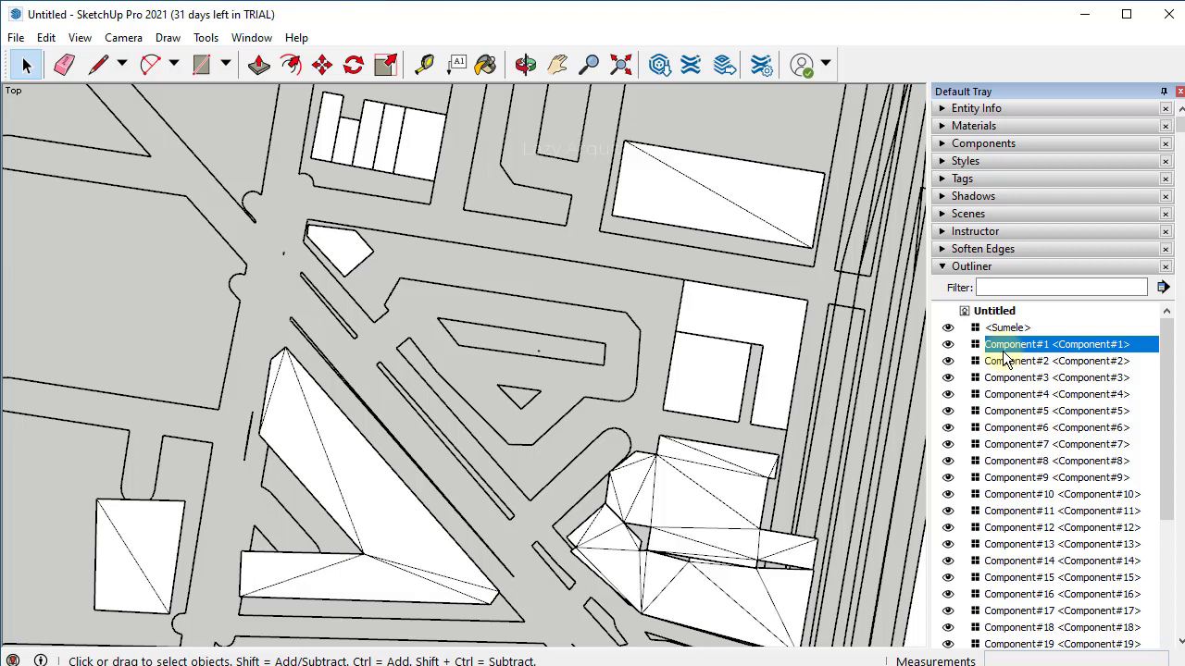
{"action": "scroll", "coordinate": [1044, 489], "scroll_direction": "down", "scroll_amount": 5}
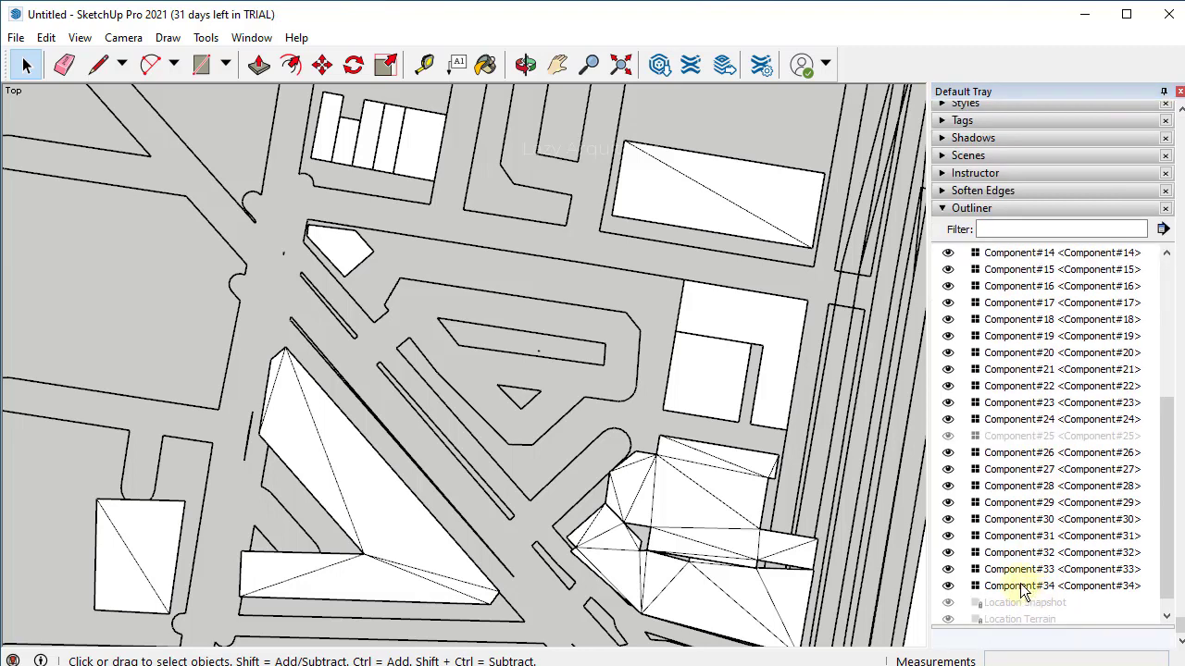
{"action": "left_click", "coordinate": [1014, 587], "text": "shift"}
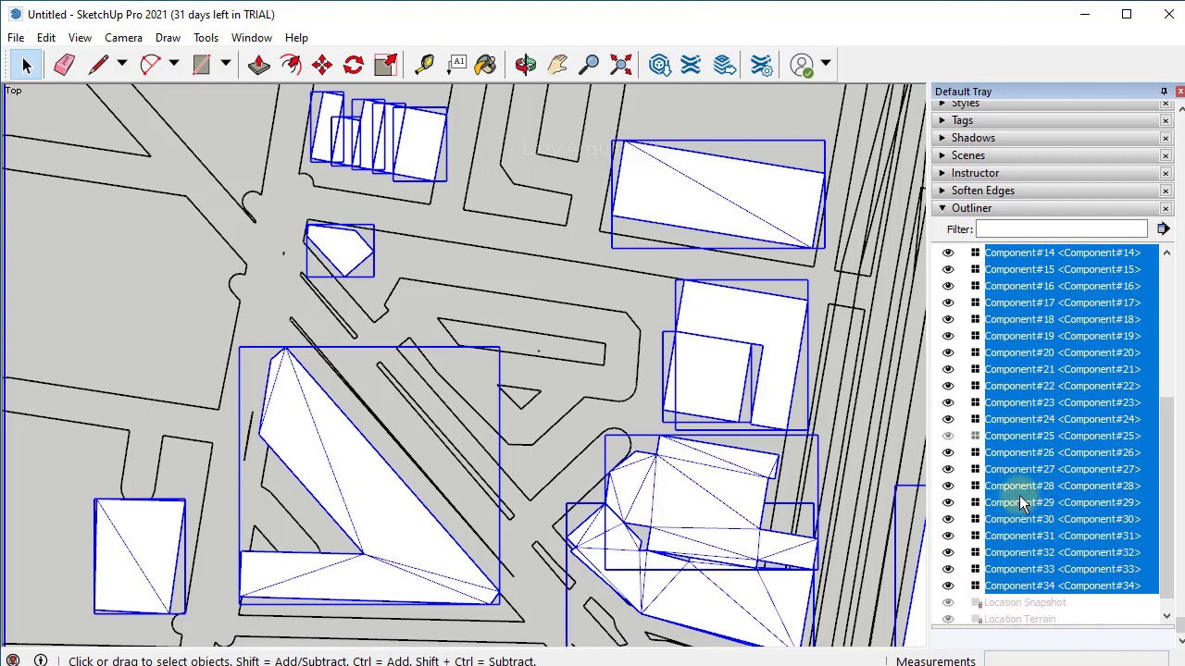
{"action": "scroll", "coordinate": [1038, 590], "scroll_direction": "up", "scroll_amount": 5}
{"action": "scroll", "coordinate": [1020, 502], "scroll_direction": "down", "scroll_amount": 5}
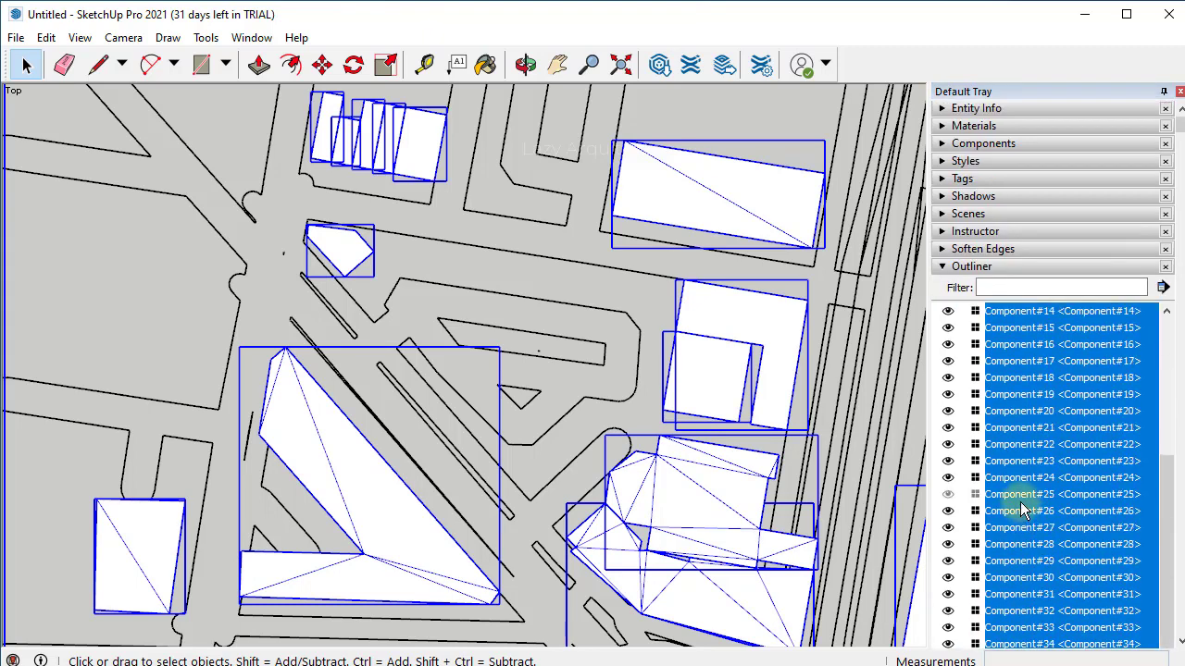
{"action": "scroll", "coordinate": [1022, 508], "scroll_direction": "up", "scroll_amount": 5}
{"action": "scroll", "coordinate": [1020, 502], "scroll_direction": "down", "scroll_amount": 2}
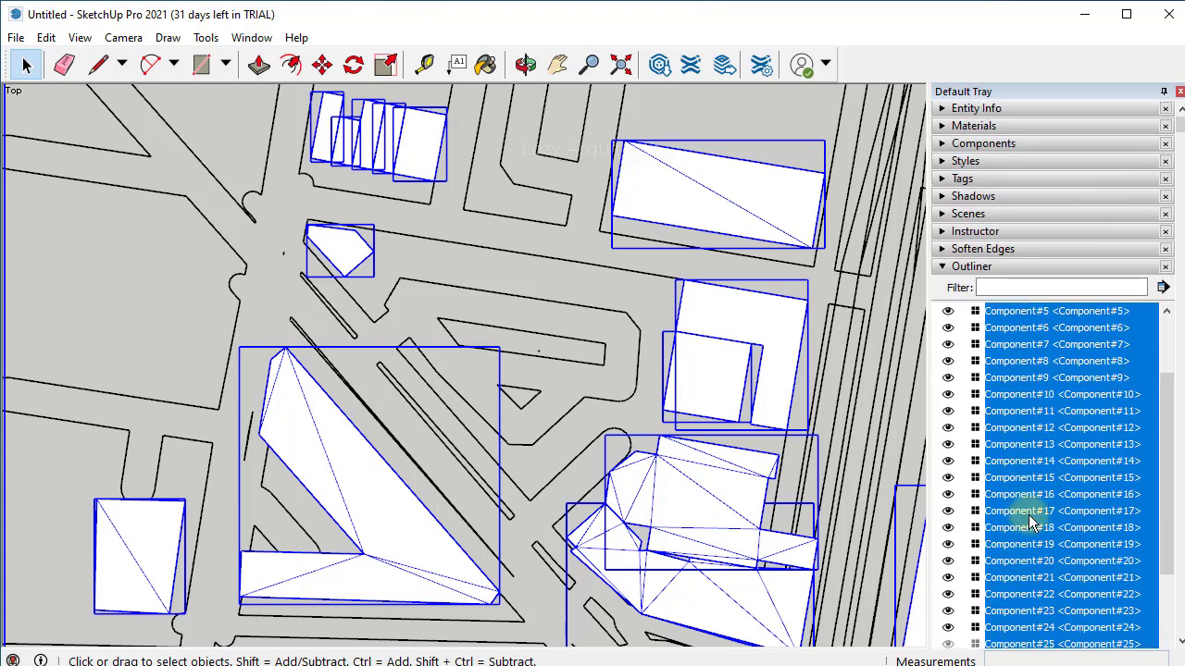
{"action": "scroll", "coordinate": [1062, 501], "scroll_direction": "down", "scroll_amount": 5}
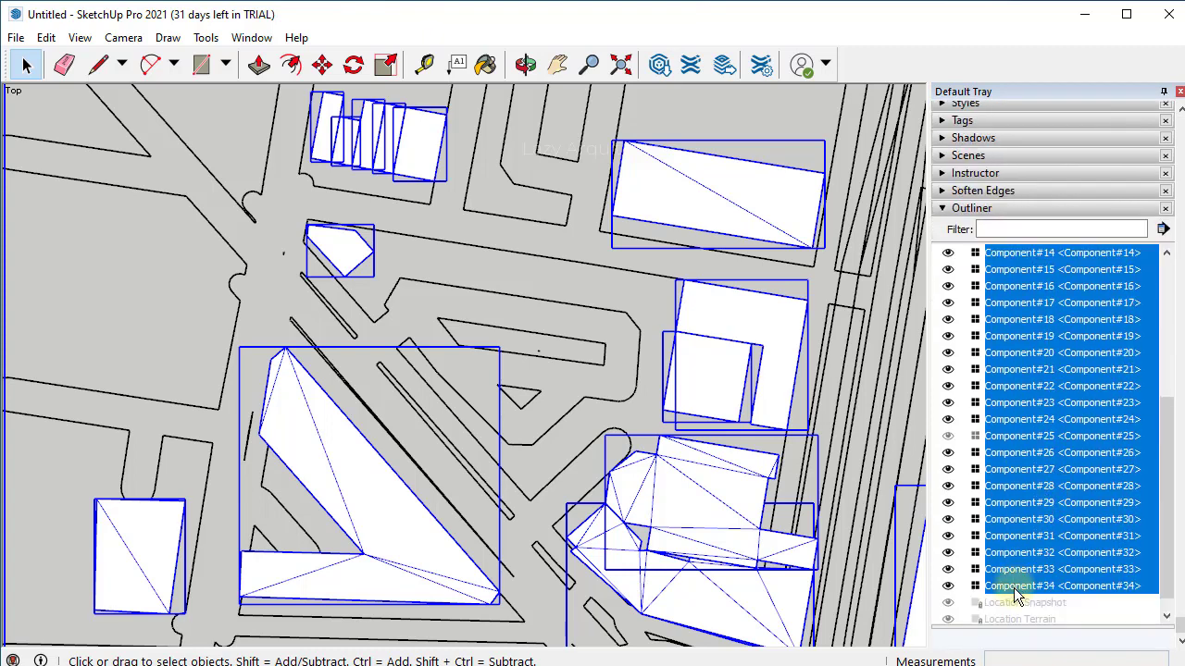
{"action": "scroll", "coordinate": [1014, 588], "scroll_direction": "up", "scroll_amount": 5}
{"action": "scroll", "coordinate": [1013, 588], "scroll_direction": "up", "scroll_amount": 2}
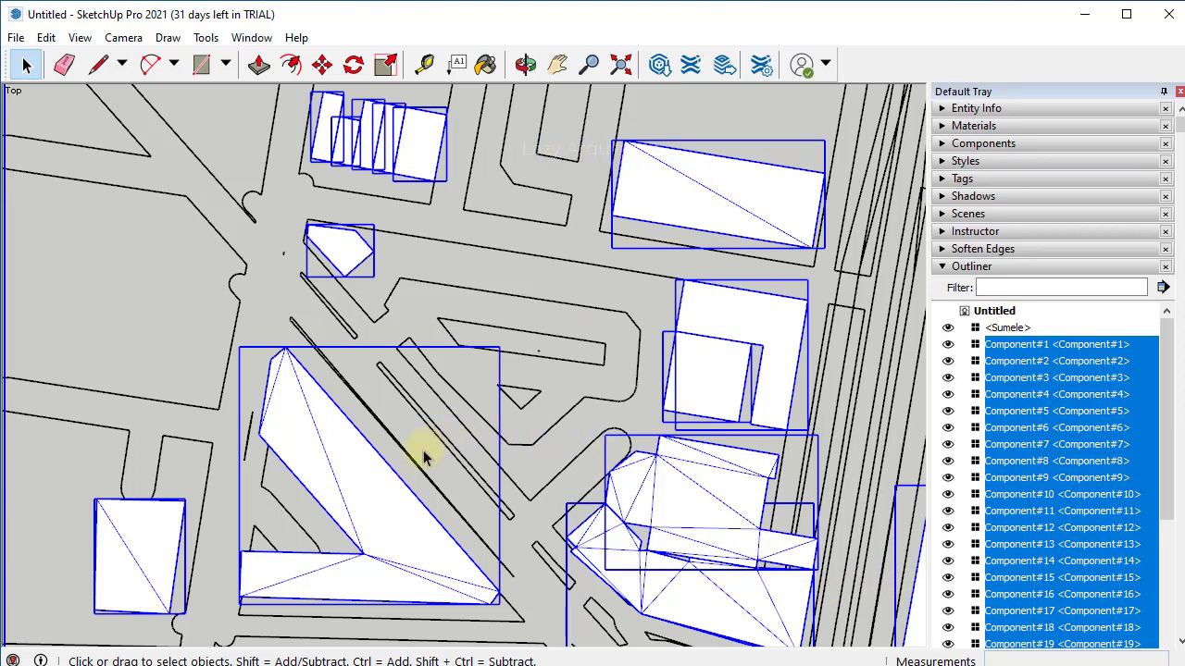
- Soften the selected components' edges with Soften coplanar enabled, then deselect everything
{"action": "right_click", "coordinate": [384, 477]}
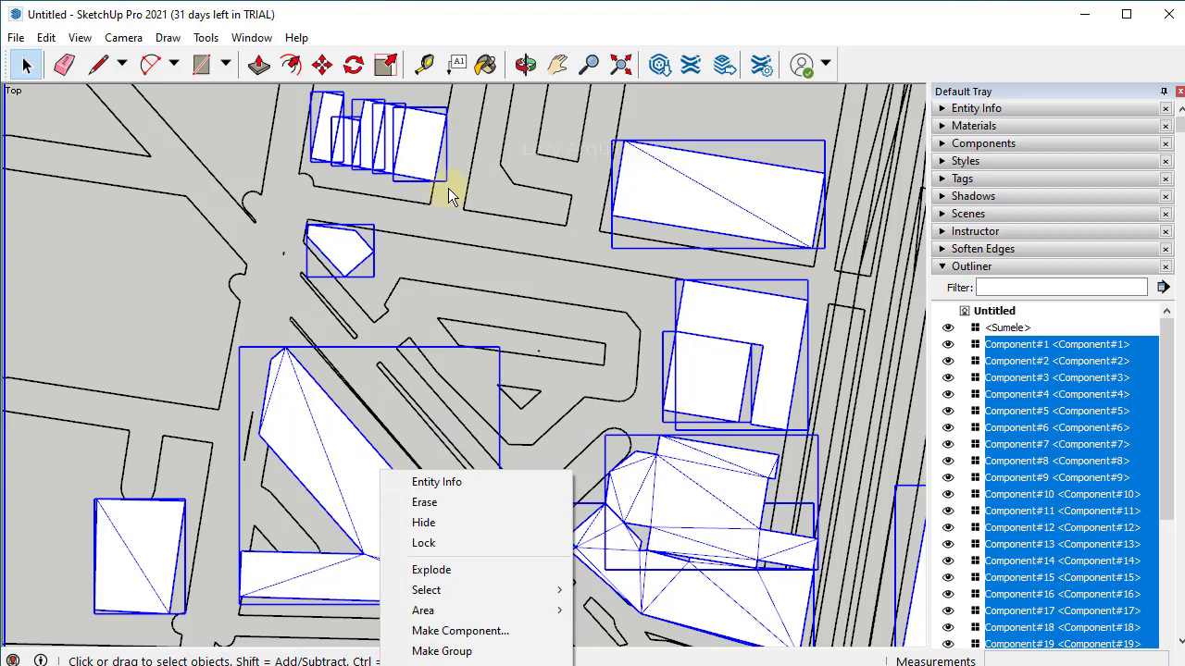
{"action": "right_click", "coordinate": [417, 167]}
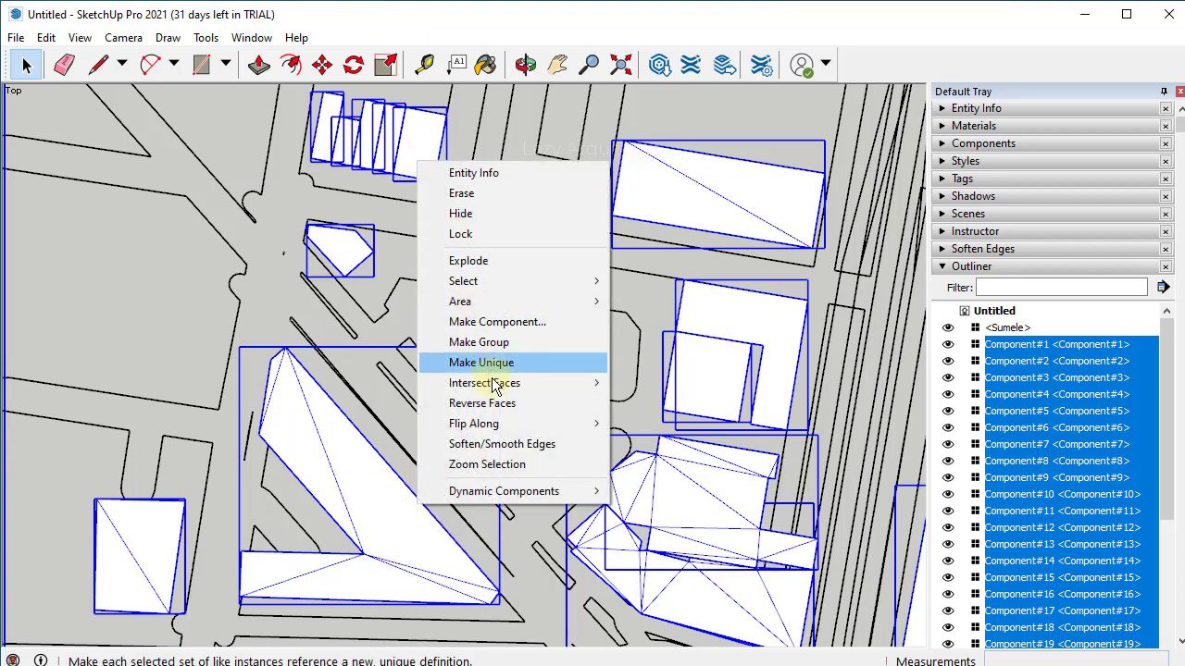
{"action": "left_click", "coordinate": [501, 444]}
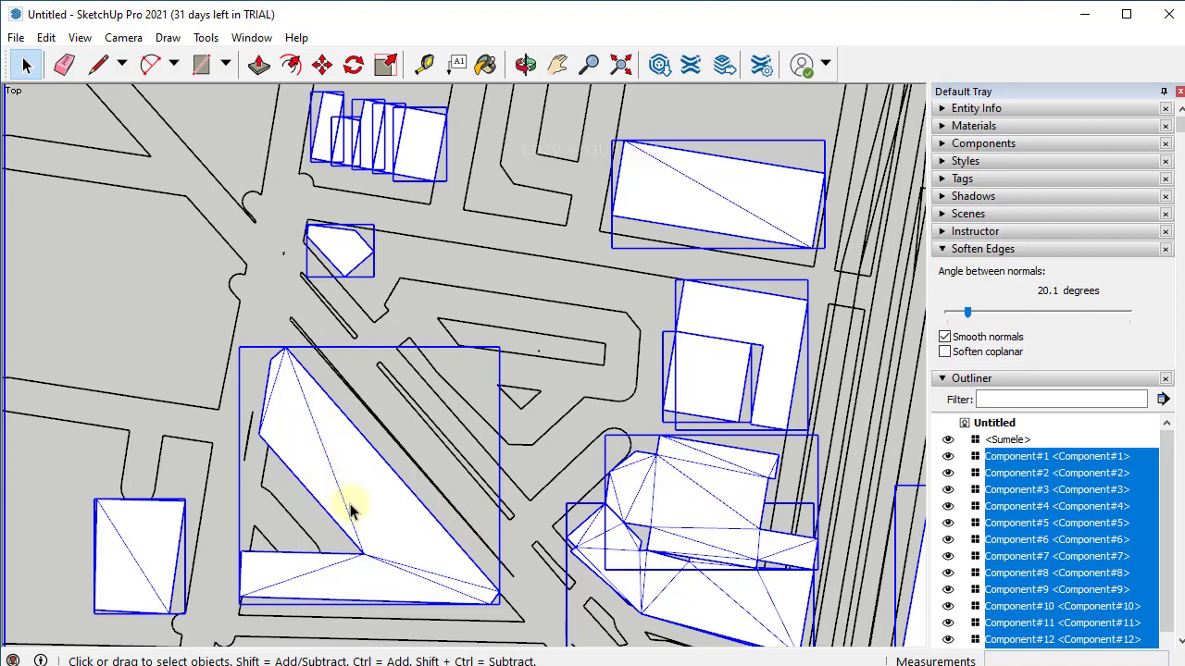
{"action": "left_click", "coordinate": [946, 352]}
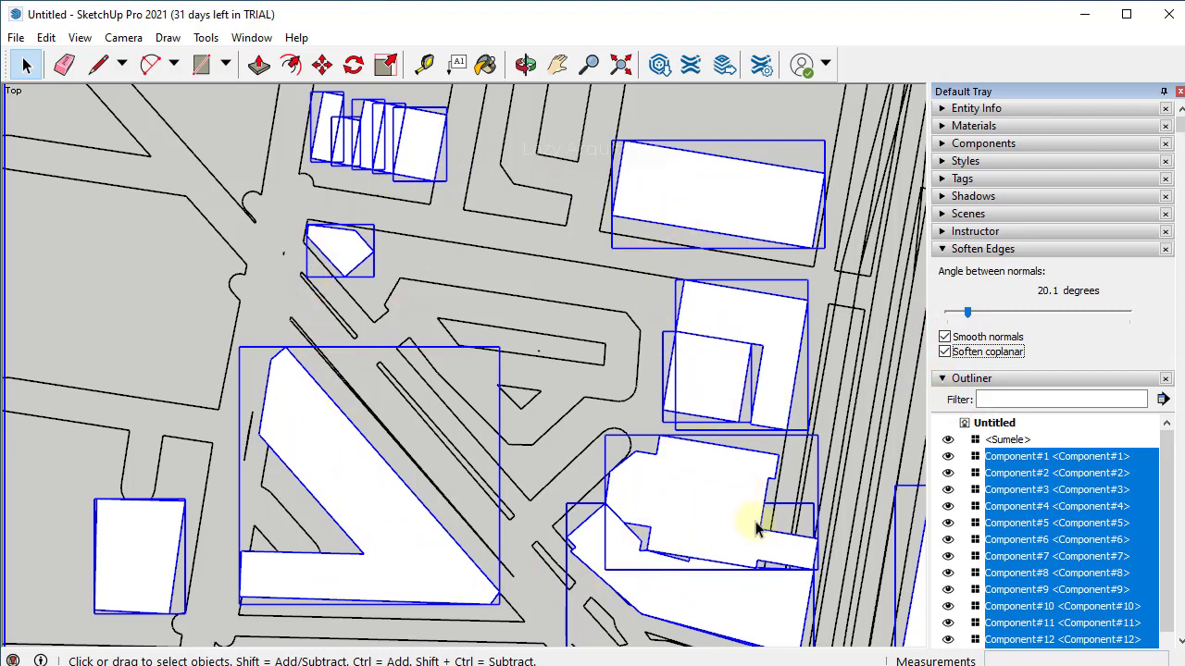
{"action": "left_click", "coordinate": [750, 113]}
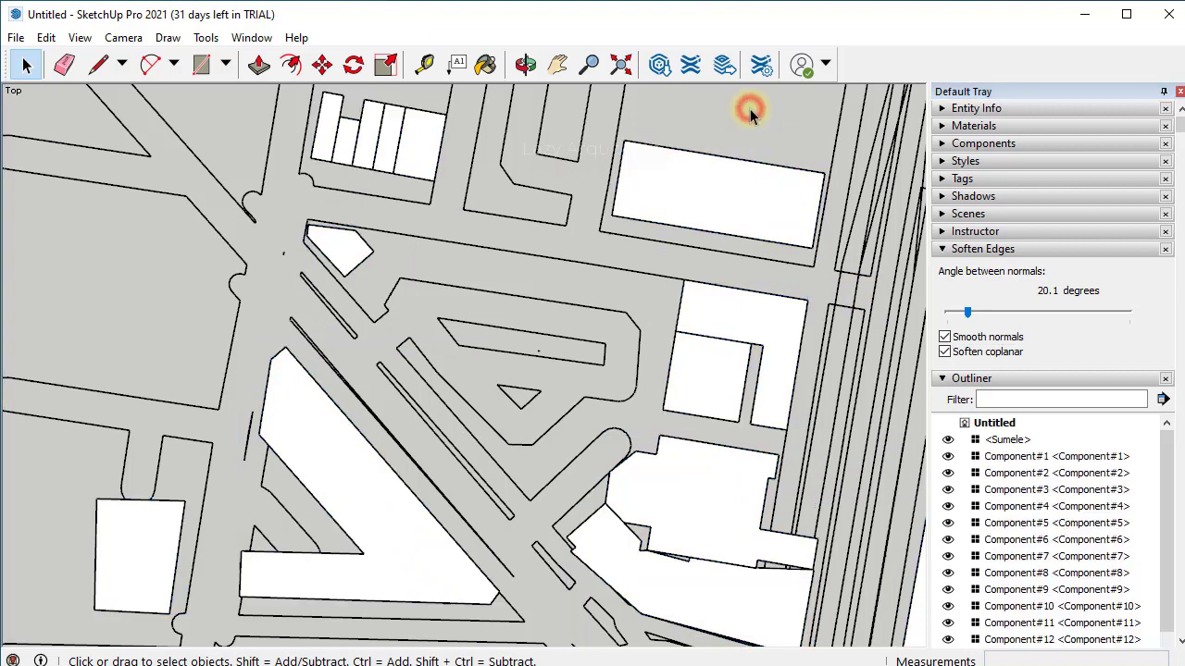
- Turn on shadows and collapse the Outliner and Soften Edges panels
{"action": "left_click", "coordinate": [472, 118]}
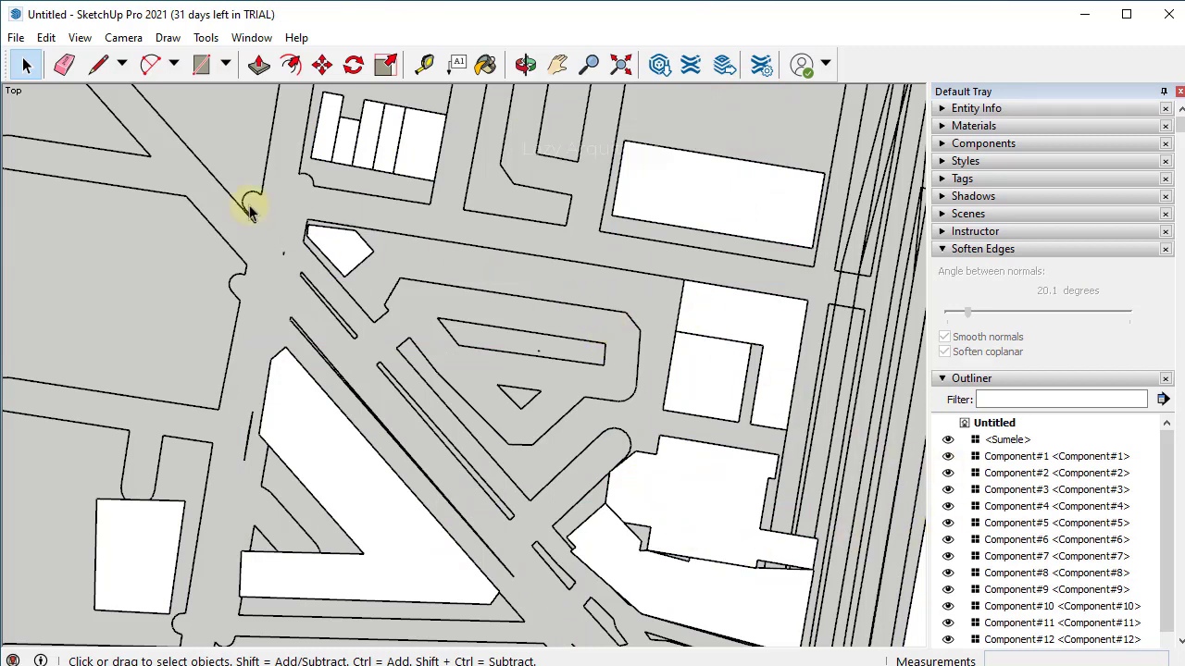
{"action": "left_click", "coordinate": [93, 48]}
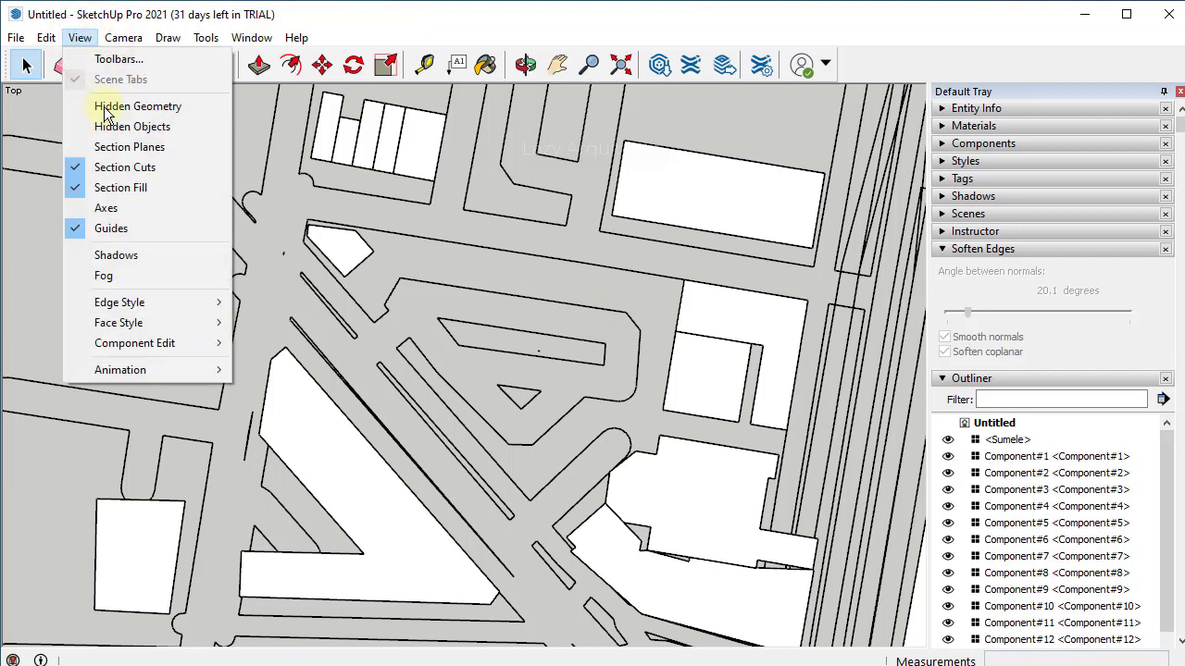
{"action": "left_click", "coordinate": [100, 257]}
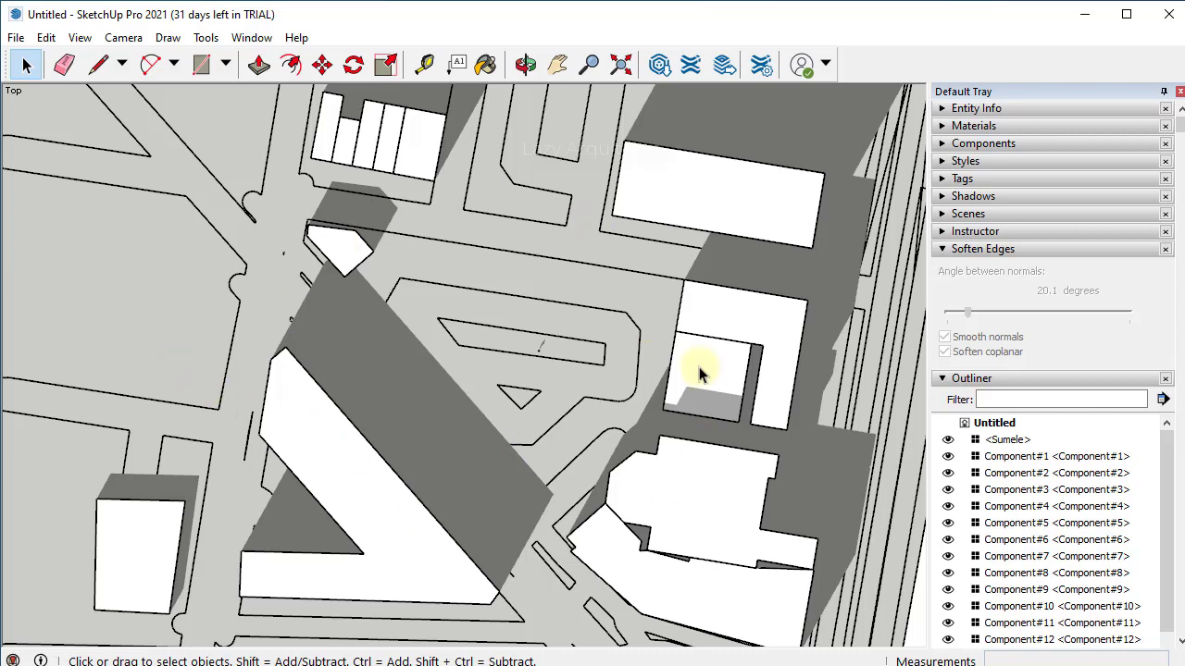
{"action": "left_click", "coordinate": [984, 382]}
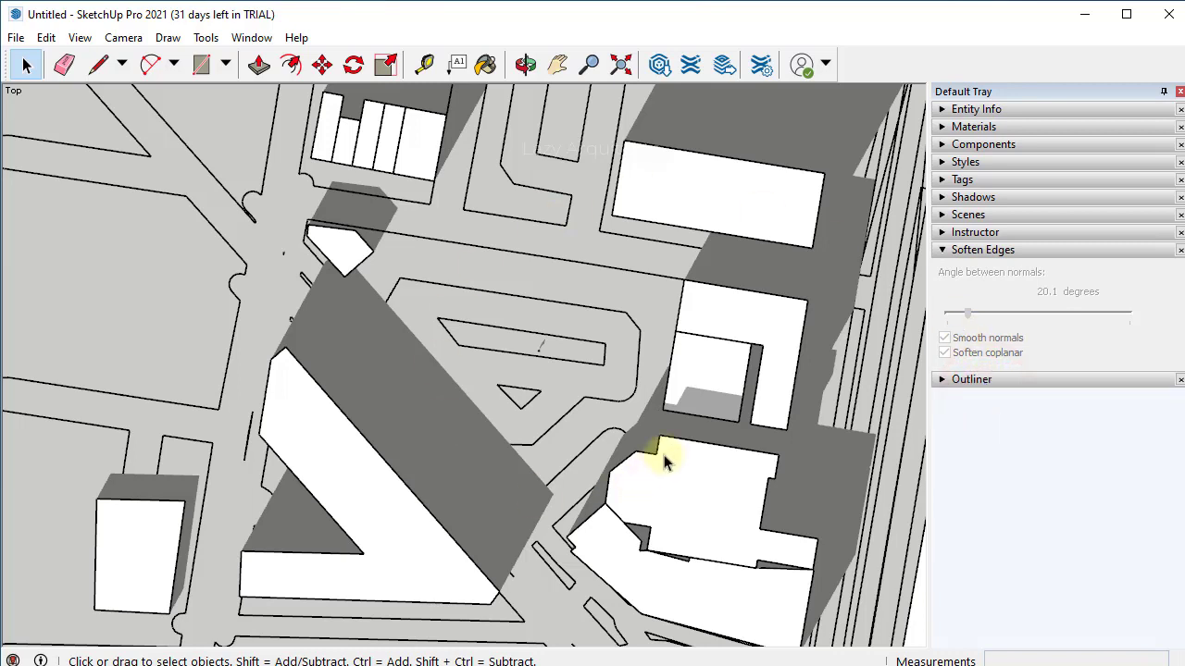
{"action": "left_click", "coordinate": [995, 251]}
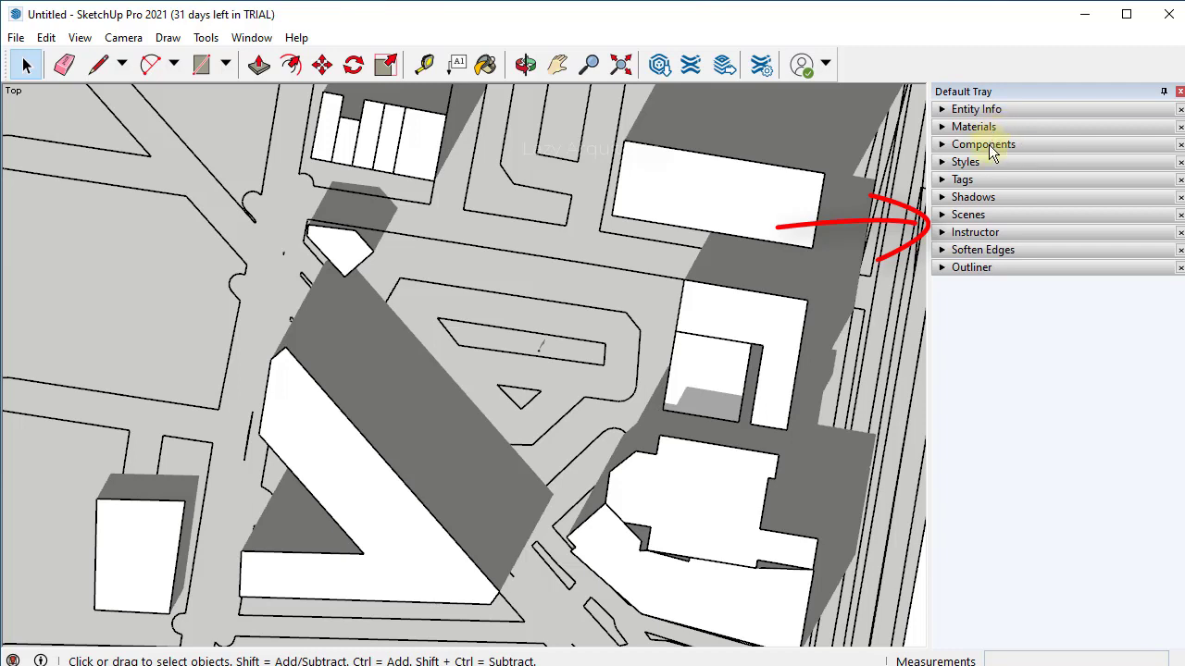
- Create a scene from the top-down view and rename it SITE PLAN VIEW
{"action": "left_click", "coordinate": [980, 222]}
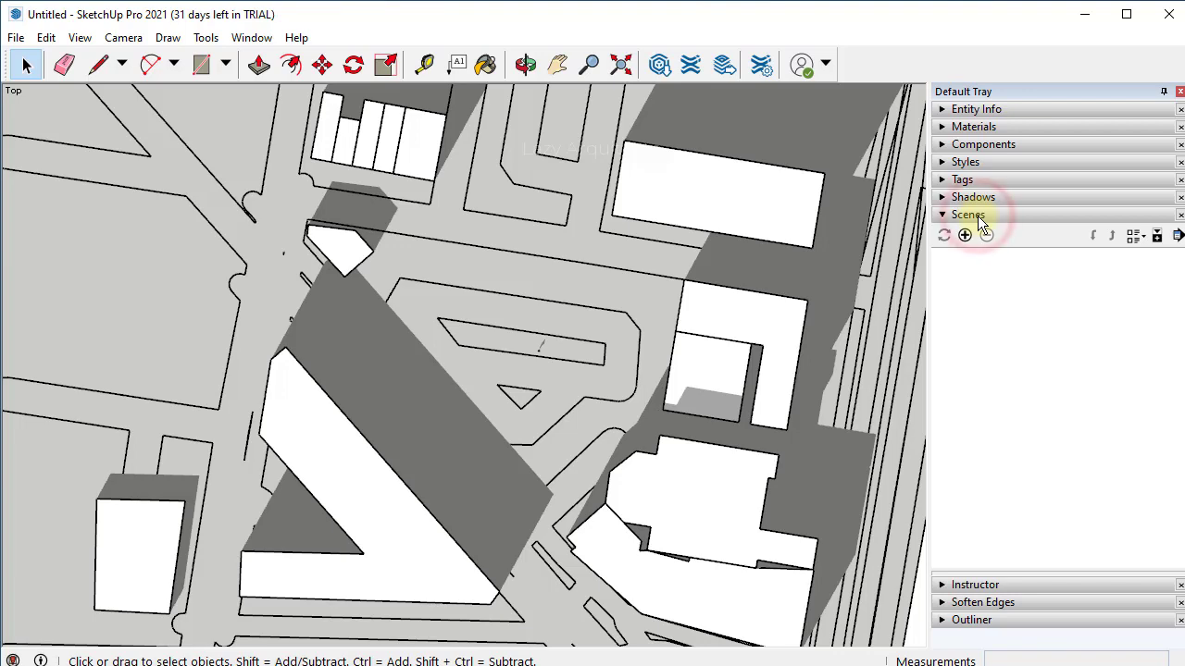
{"action": "left_click", "coordinate": [965, 236]}
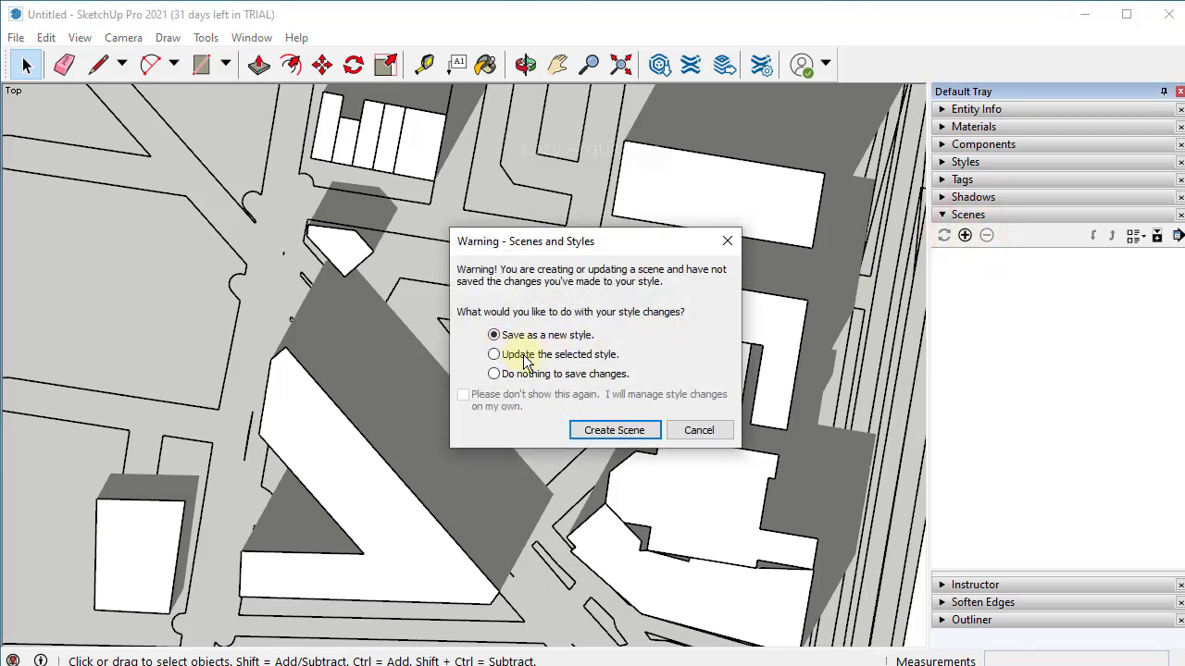
{"action": "left_click", "coordinate": [607, 432]}
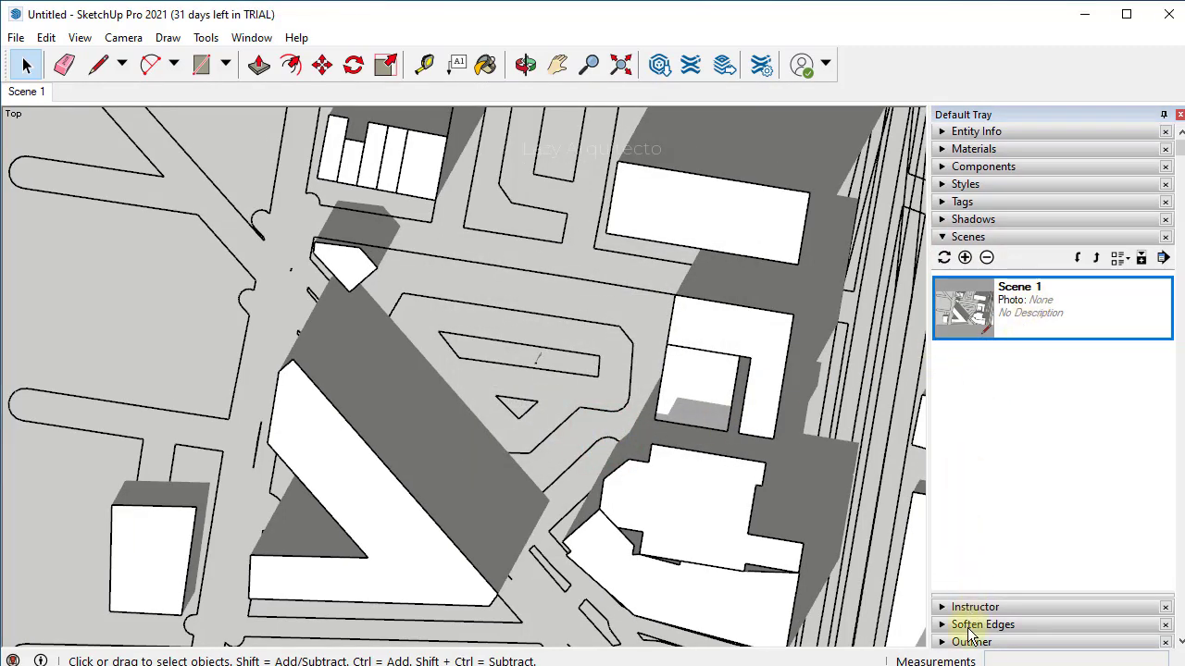
{"action": "right_click", "coordinate": [1027, 301]}
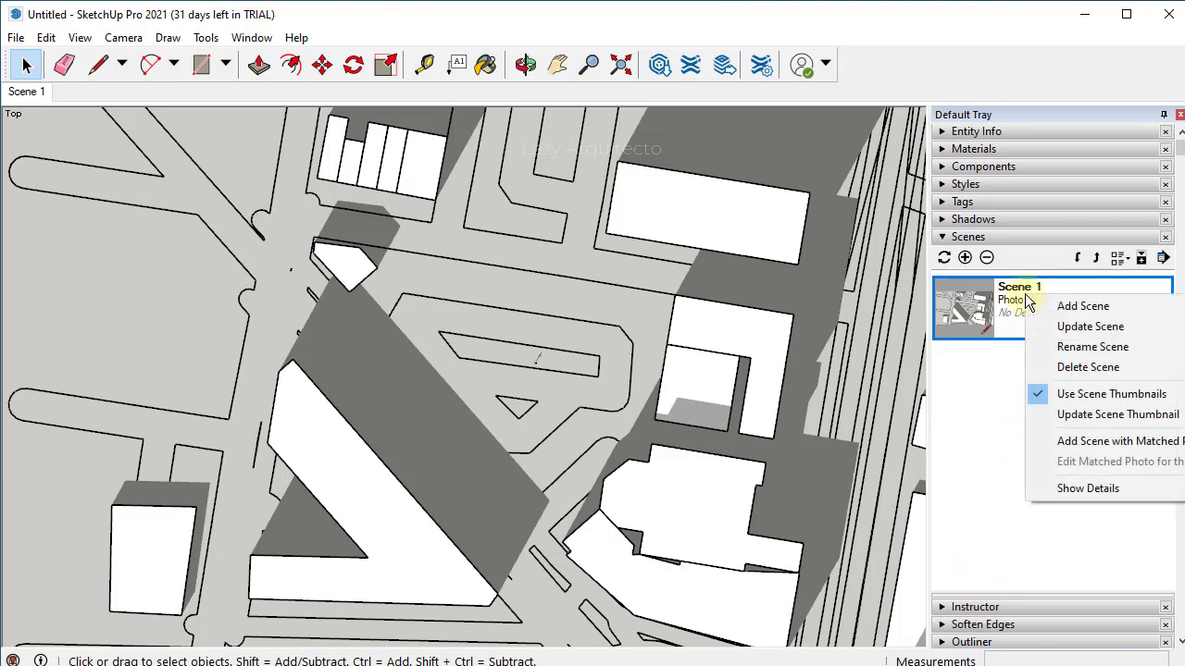
{"action": "left_click", "coordinate": [1083, 347]}
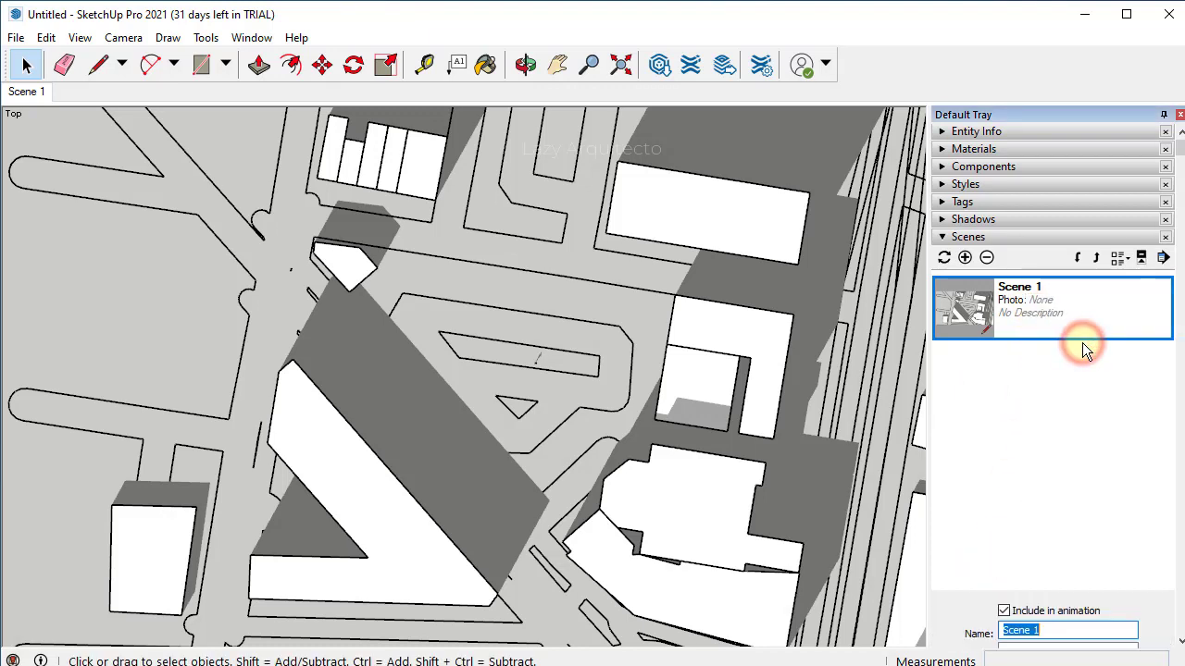
{"action": "type", "text": "PLAN VI"}
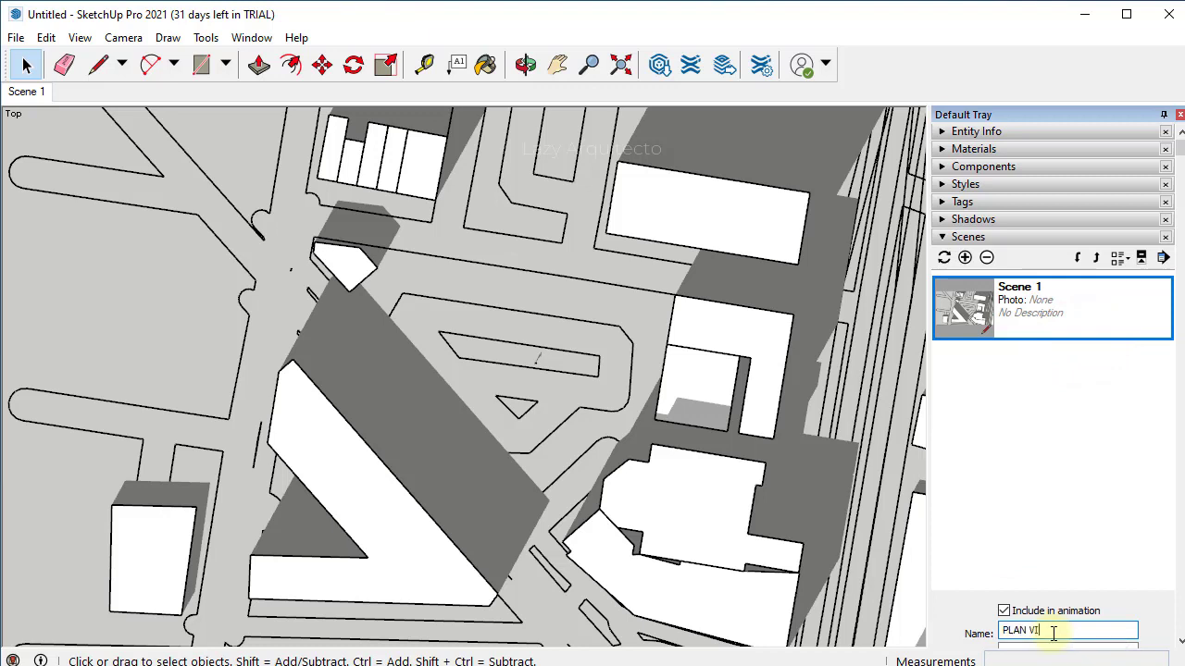
{"action": "key", "text": "ctrl+a"}
{"action": "type", "text": "SITE PLAN VIEW"}
{"action": "key", "text": "Return"}
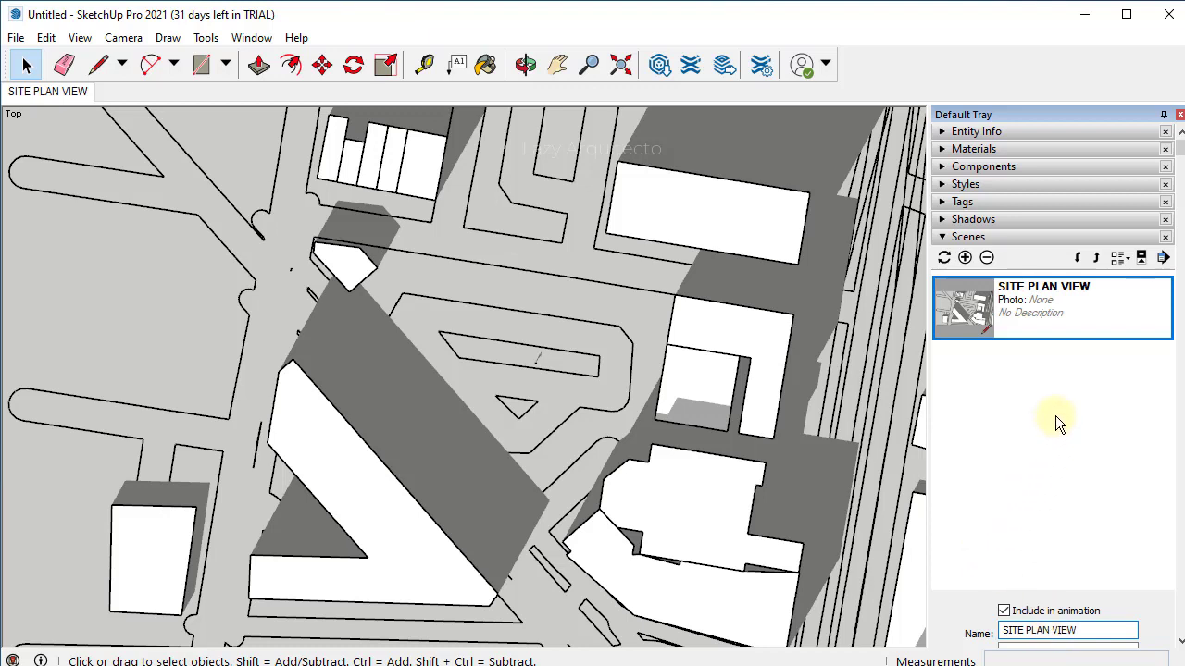
{"action": "left_click", "coordinate": [1066, 413]}
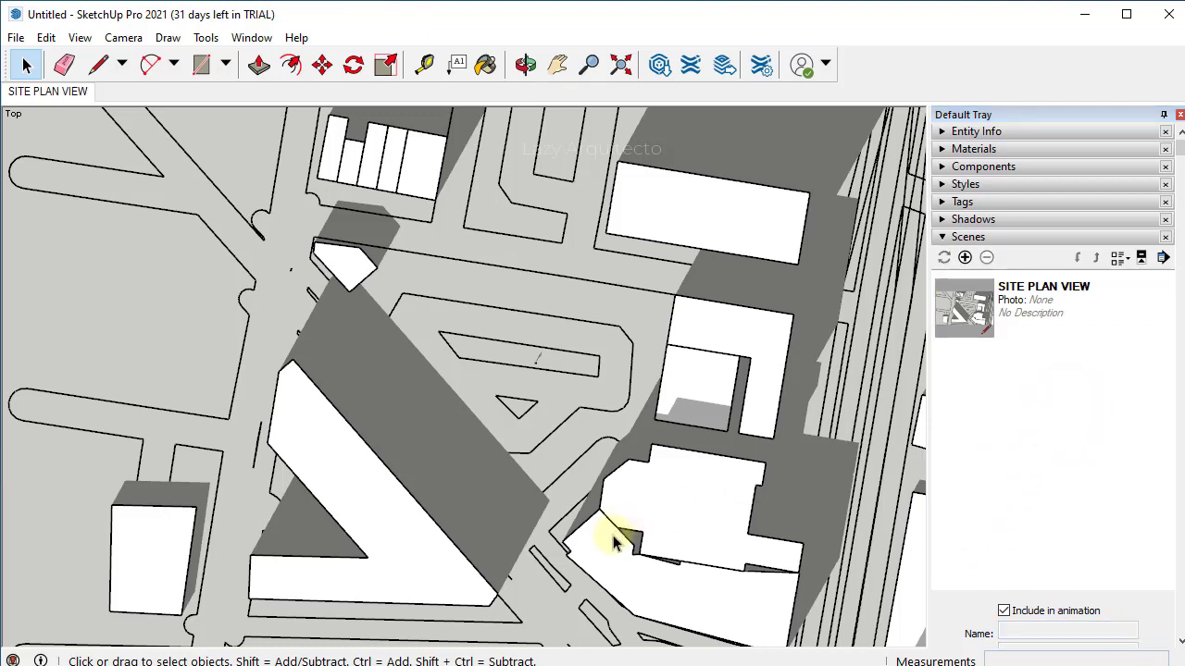
- Orbit to a tilted 3D view and save it as scene SITE 3D VIEW
{"action": "middle_click_drag", "start_coordinate": [572, 555], "coordinate": [667, 309]}
{"action": "middle_click_drag", "start_coordinate": [503, 312], "coordinate": [511, 316]}
{"action": "mouse_move", "coordinate": [605, 284]}
{"action": "middle_mouse_down"}
{"action": "mouse_move", "coordinate": [626, 293]}
{"action": "mouse_move", "coordinate": [608, 272]}
{"action": "middle_mouse_up"}
{"action": "scroll", "coordinate": [606, 259], "scroll_direction": "up", "scroll_amount": 2}
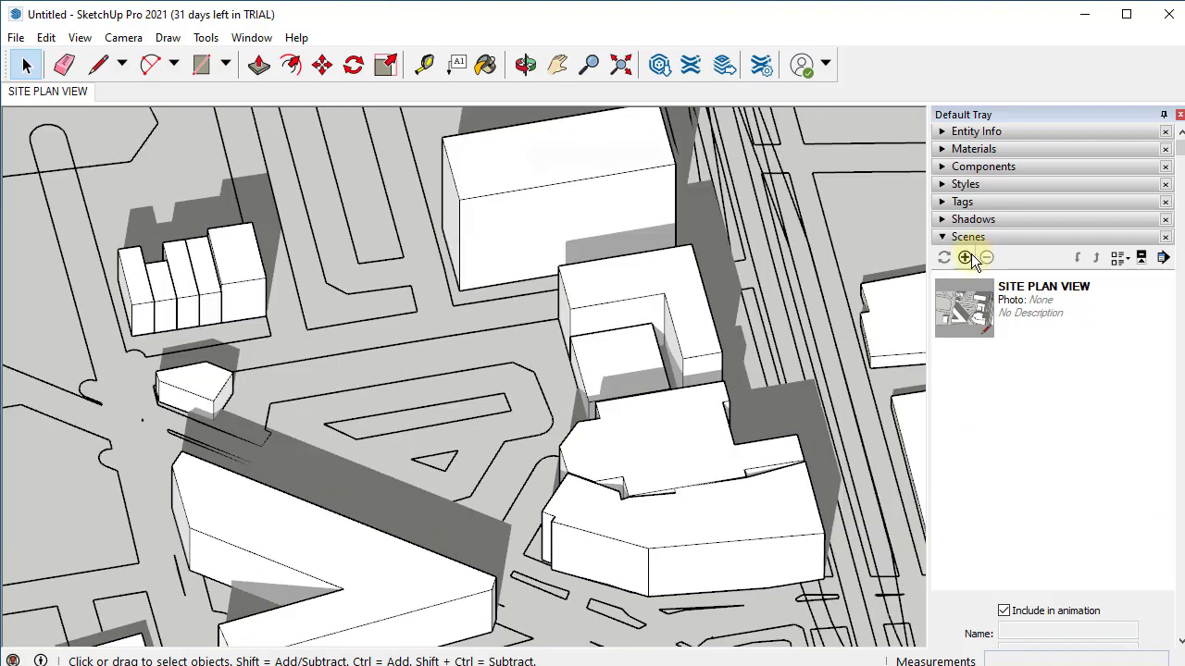
{"action": "left_click", "coordinate": [964, 257]}
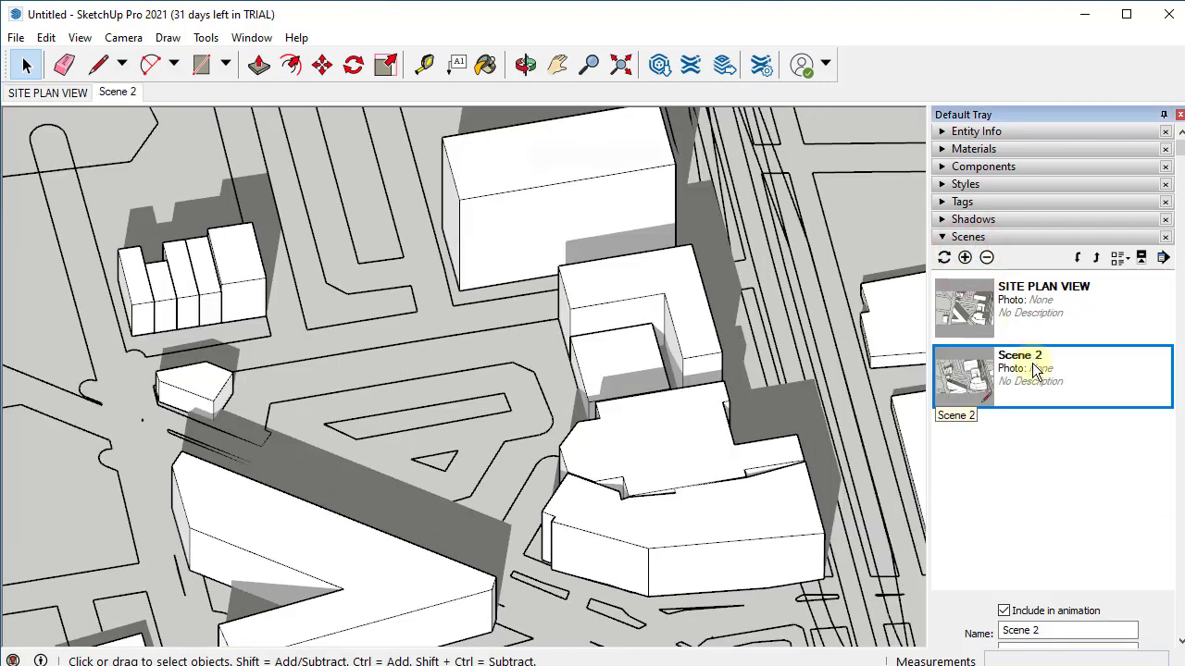
{"action": "left_click_drag", "start_coordinate": [1045, 630], "coordinate": [986, 630]}
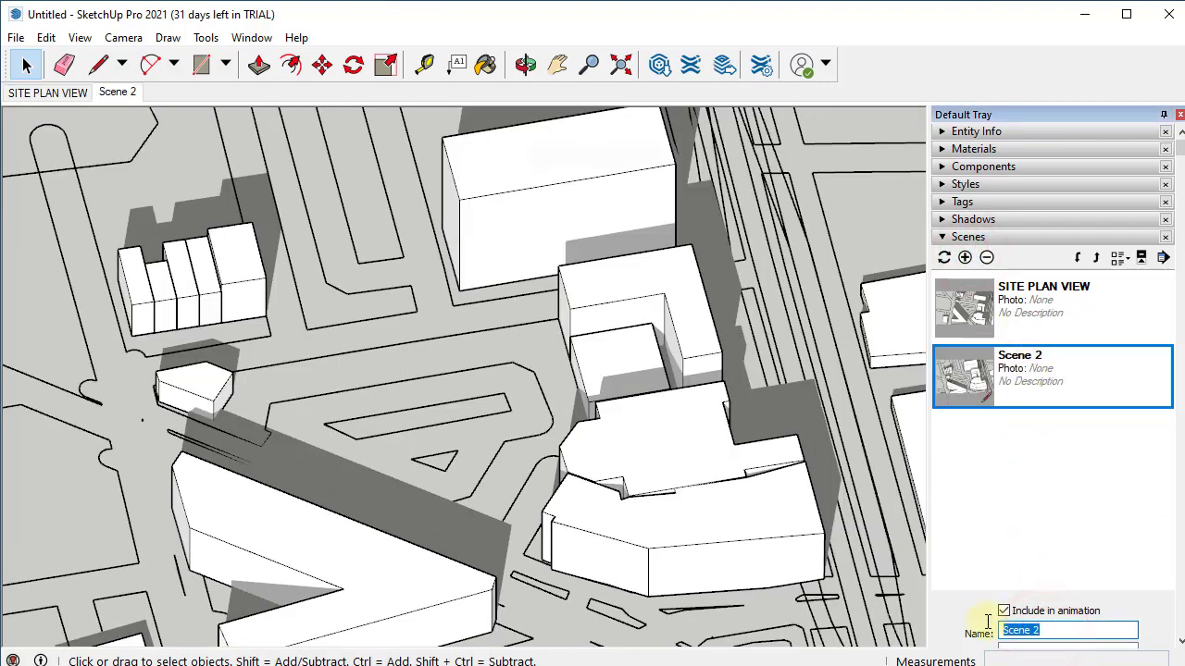
{"action": "type", "text": "3D"}
{"action": "type", "text": "S"}
{"action": "type", "text": "ITE"}
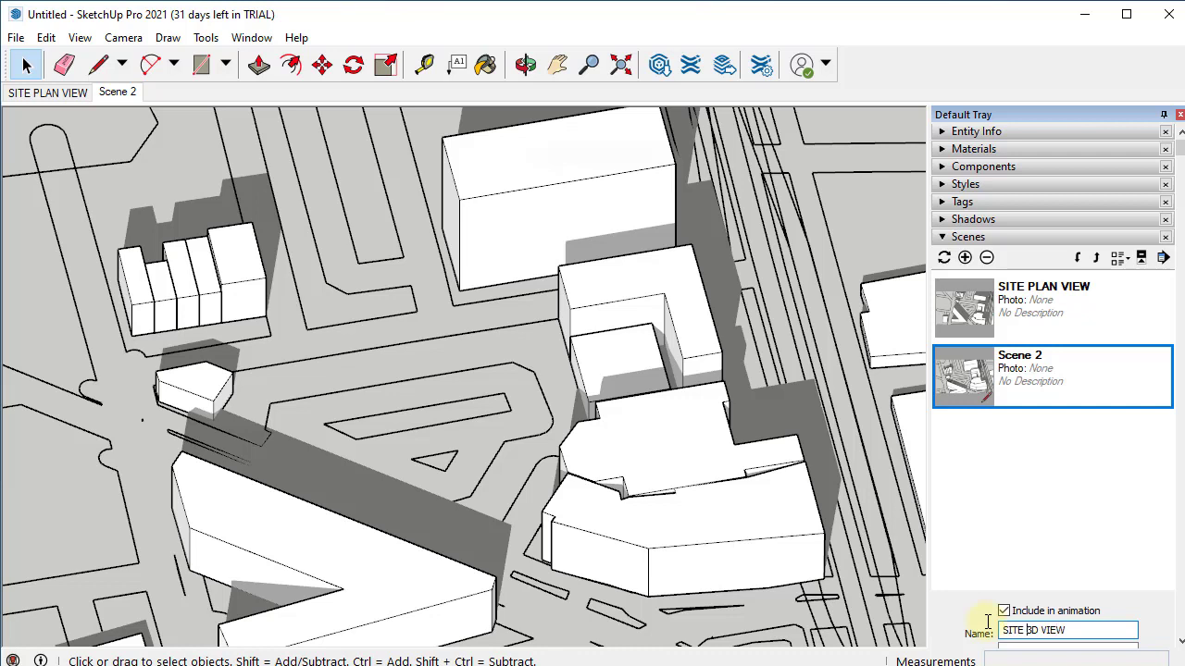
{"action": "key", "text": "Return"}
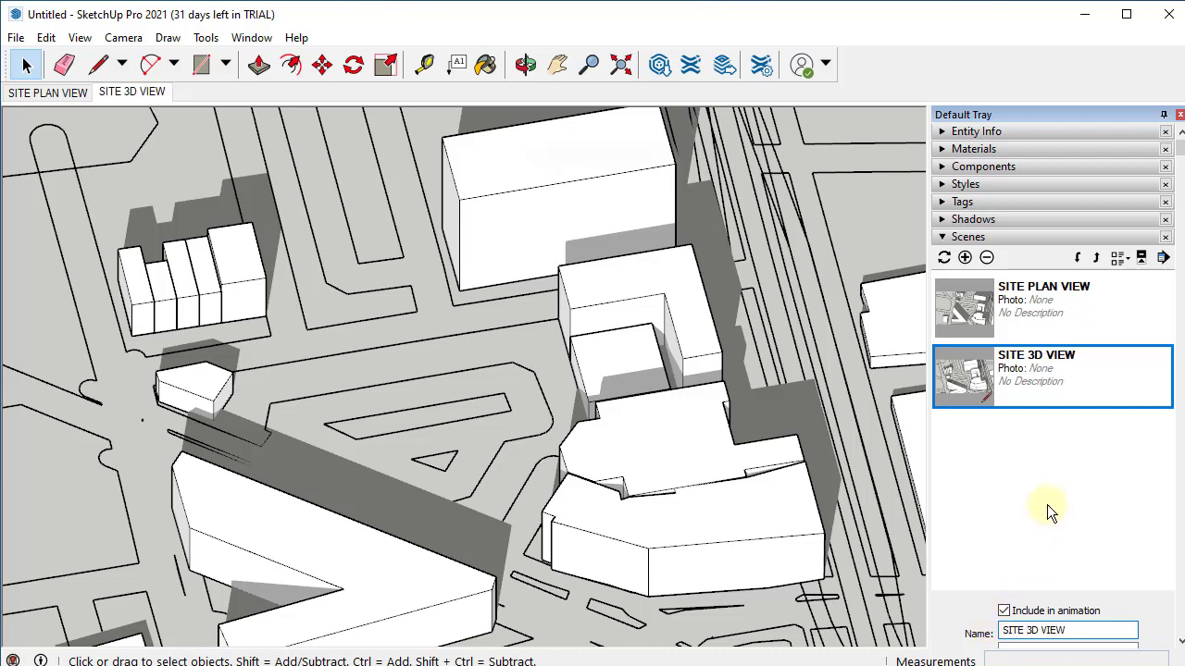
- Return to the SITE PLAN VIEW scene with the Shadows settings expanded
{"action": "left_click", "coordinate": [1052, 492]}
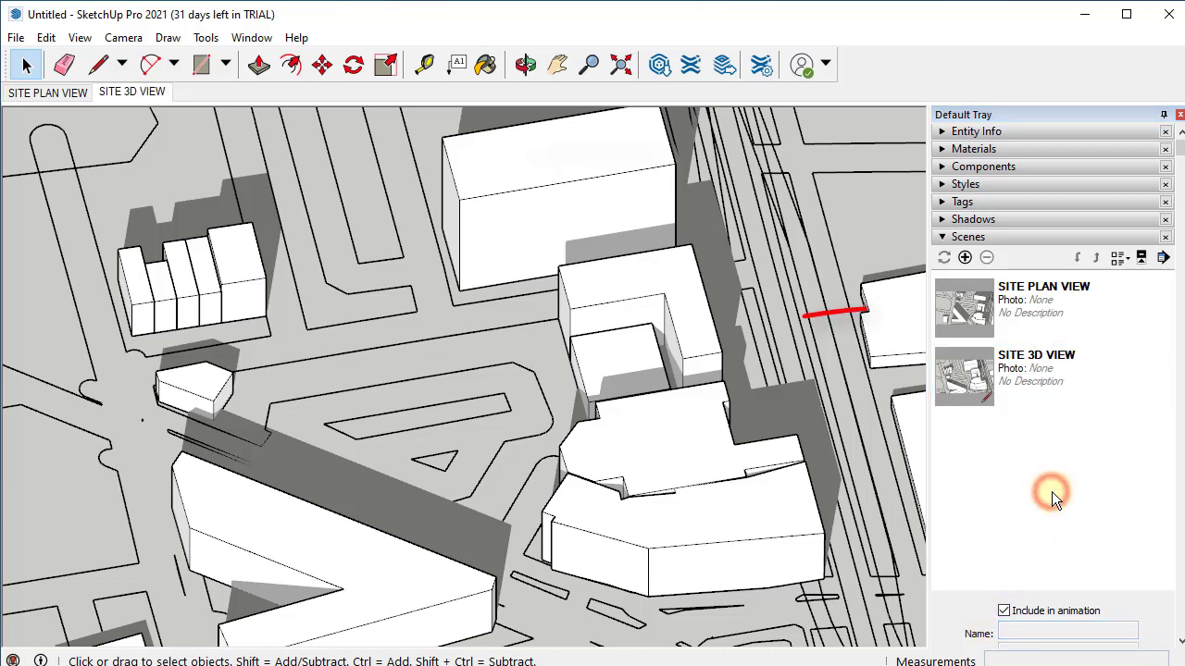
{"action": "double_click", "coordinate": [1044, 306]}
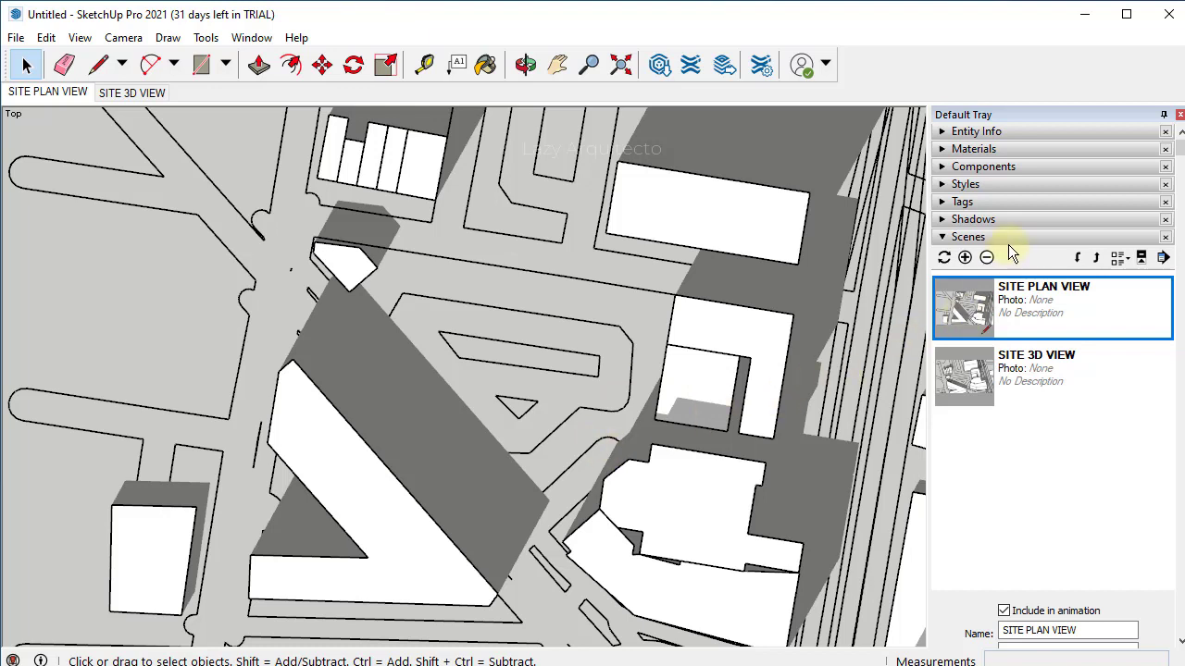
{"action": "left_click", "coordinate": [1001, 218]}
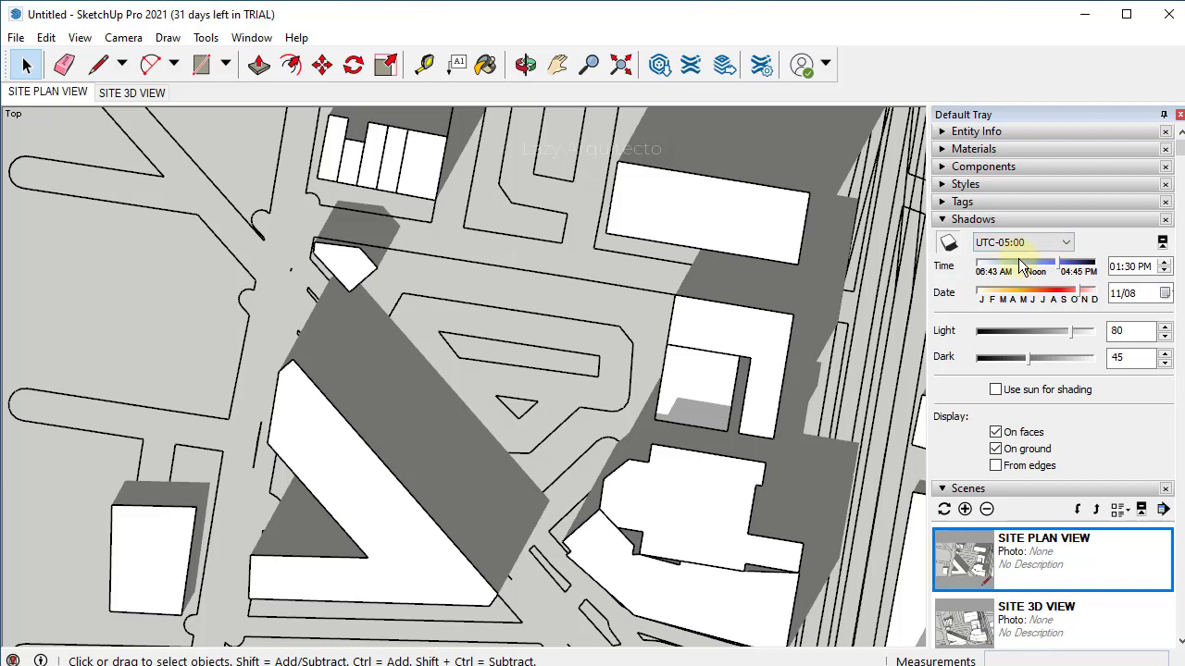
- Set the shadow date to June 21 using the calendar
{"action": "left_click", "coordinate": [1165, 294]}
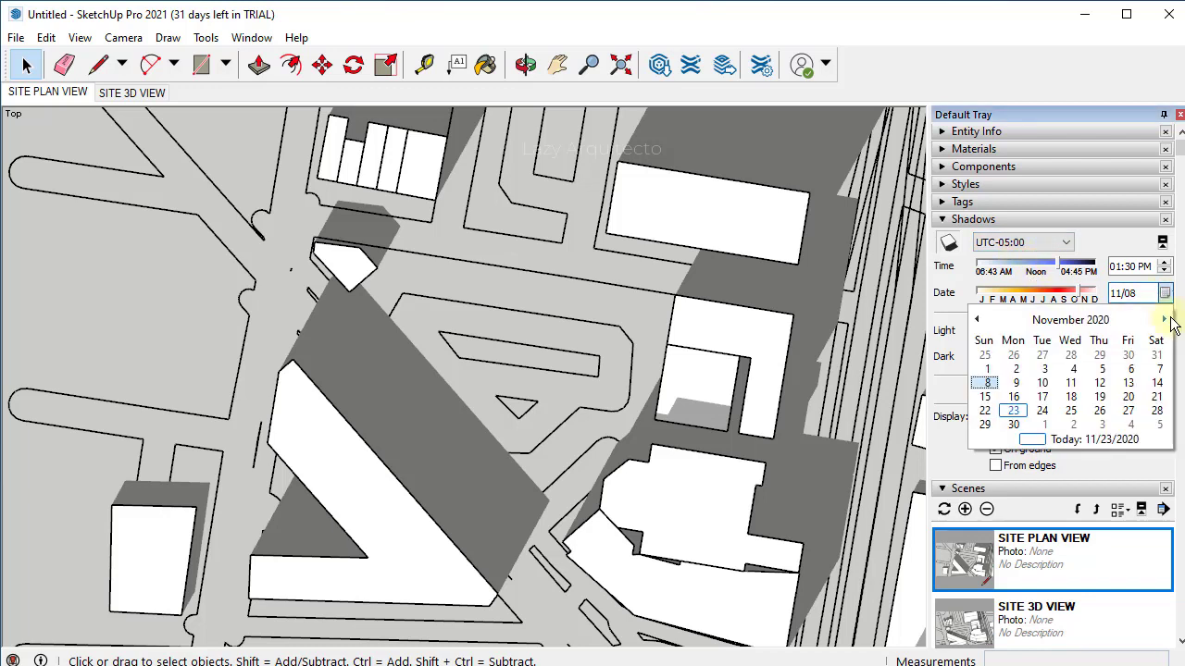
{"action": "left_click", "coordinate": [1166, 320]}
{"action": "left_click", "coordinate": [1165, 320]}
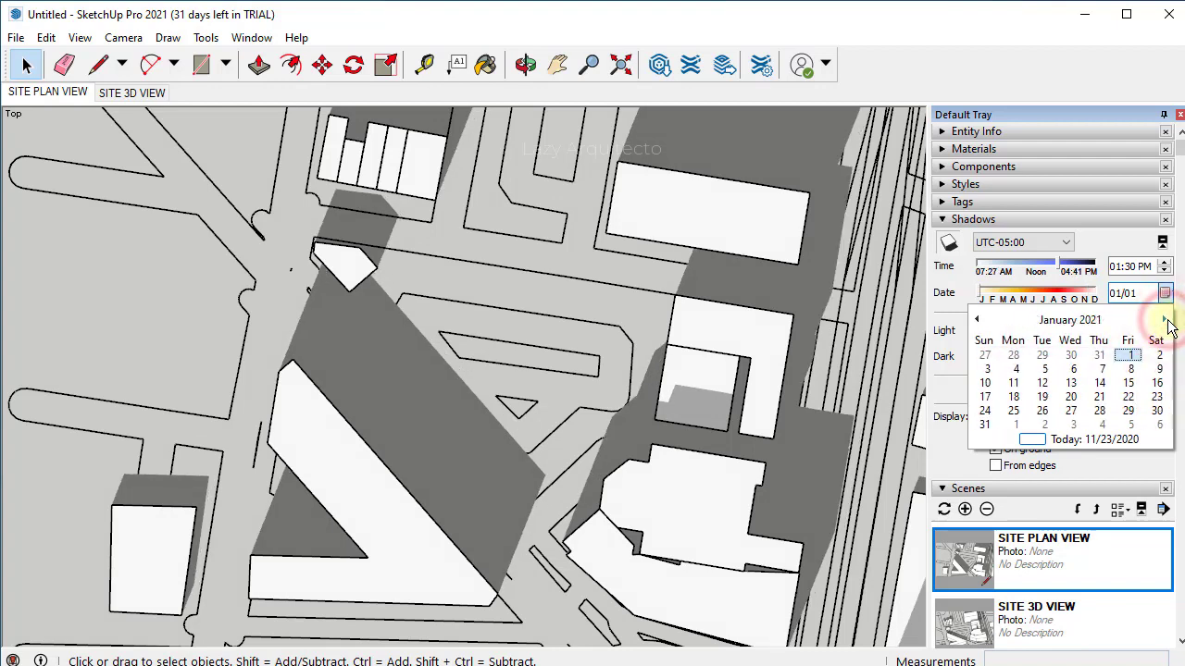
{"action": "left_click", "coordinate": [1165, 320]}
{"action": "left_click", "coordinate": [1165, 321]}
{"action": "left_click", "coordinate": [1165, 320]}
{"action": "left_click", "coordinate": [1165, 321]}
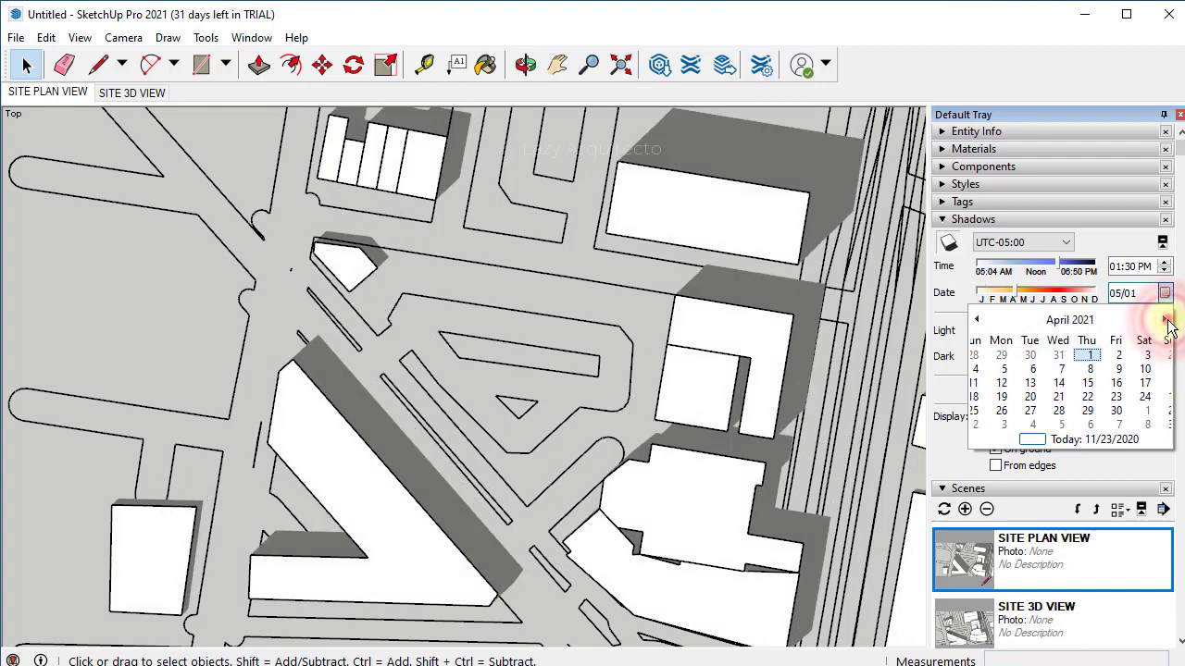
{"action": "left_click", "coordinate": [1165, 321]}
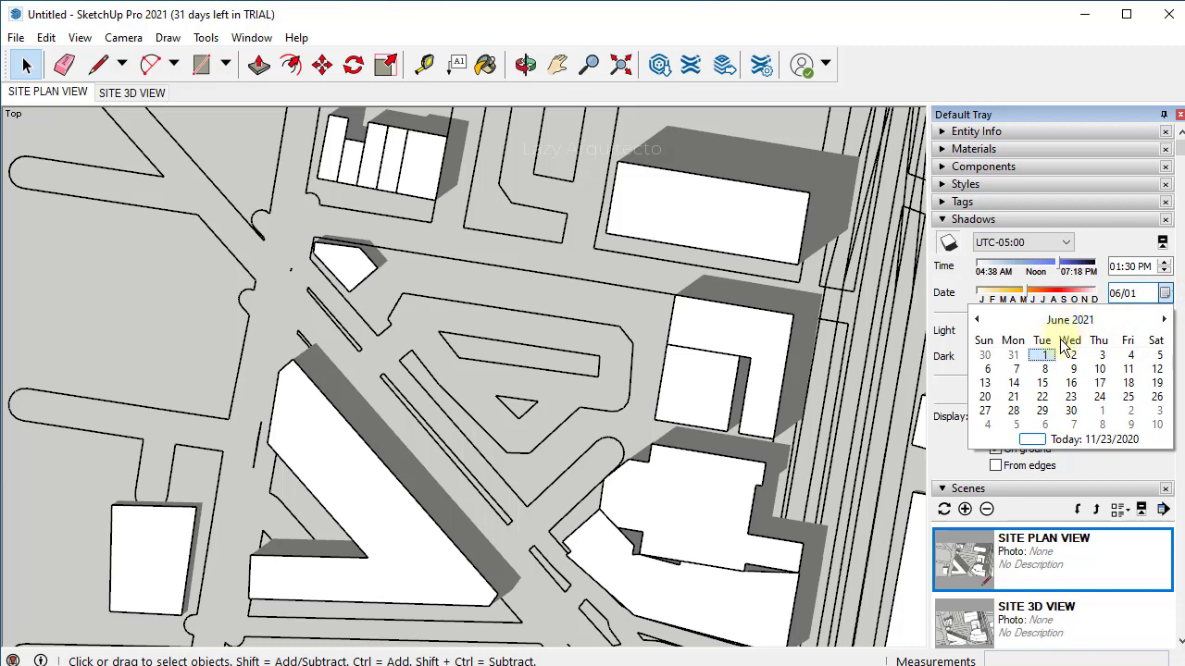
{"action": "left_click", "coordinate": [1013, 397]}
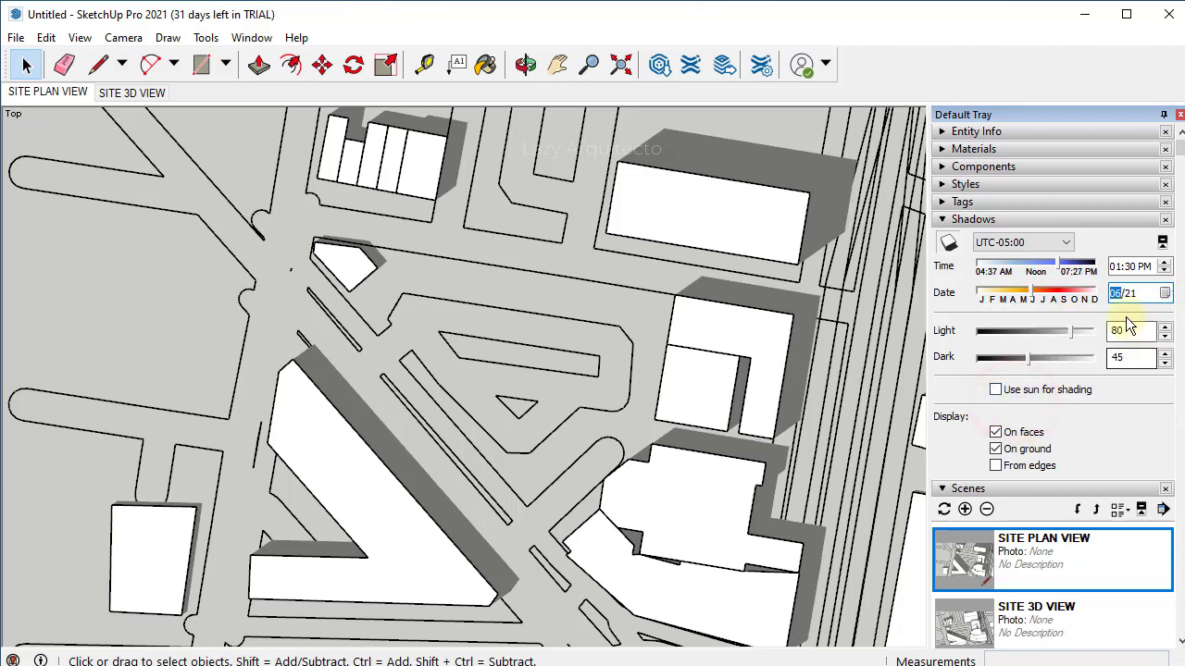
- Set the shadow time to 09:00 AM
{"action": "left_click", "coordinate": [1117, 268]}
{"action": "type", "text": "9"}
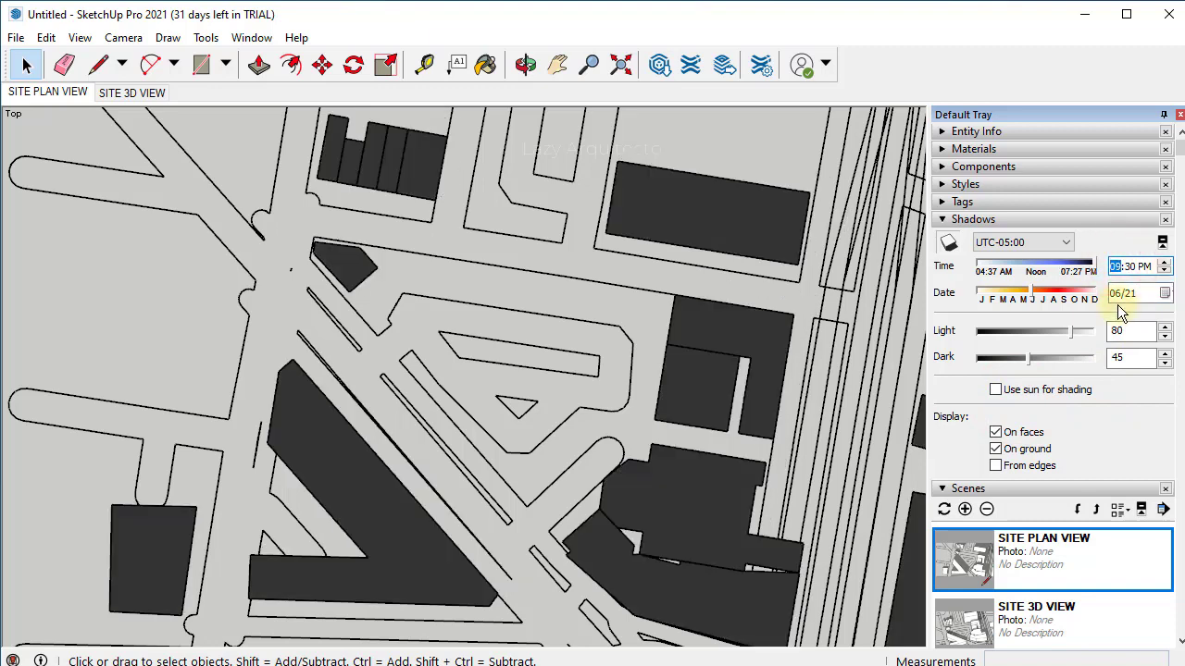
{"action": "left_click", "coordinate": [1134, 267]}
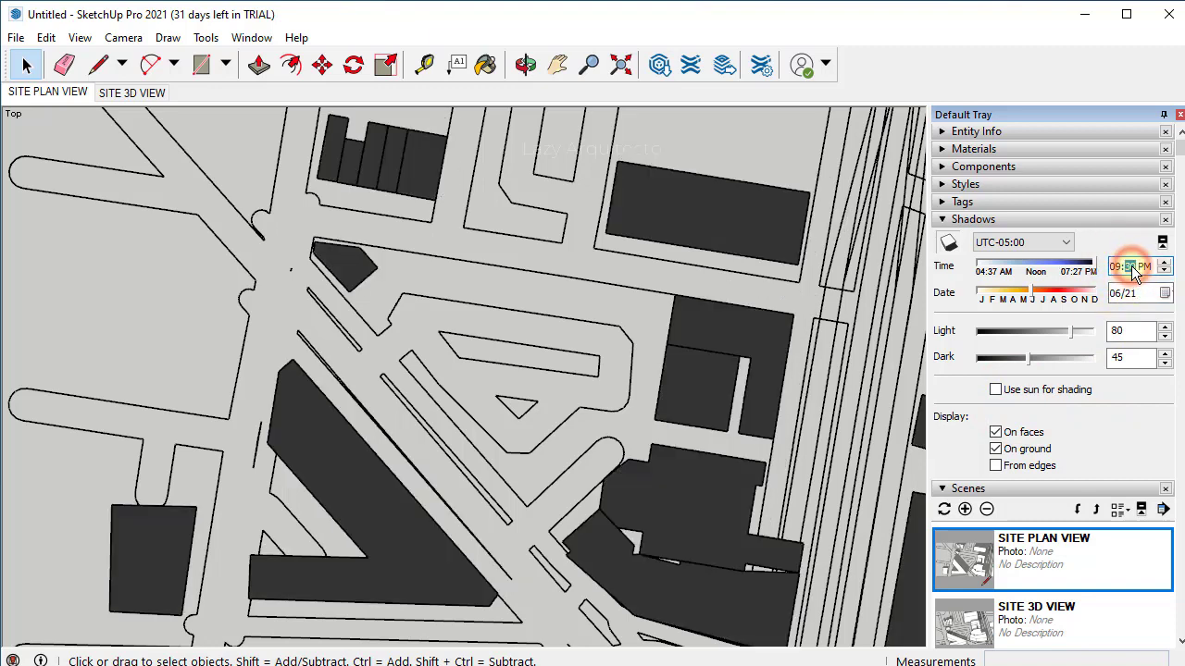
{"action": "type", "text": "00"}
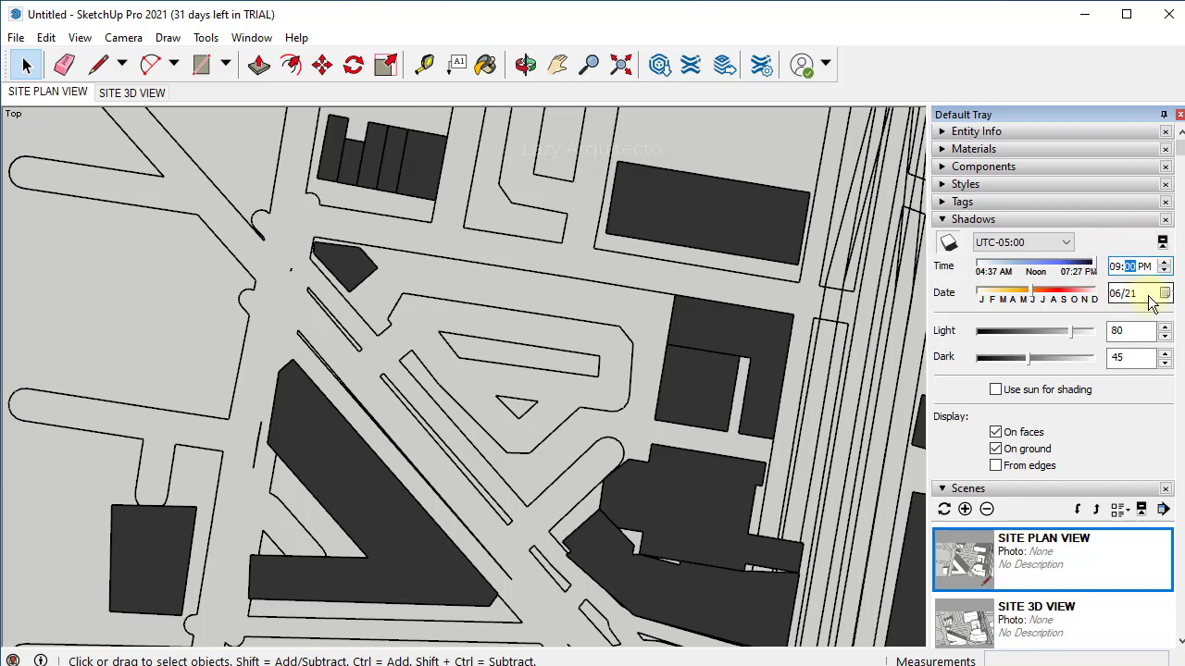
{"action": "left_click", "coordinate": [1145, 268]}
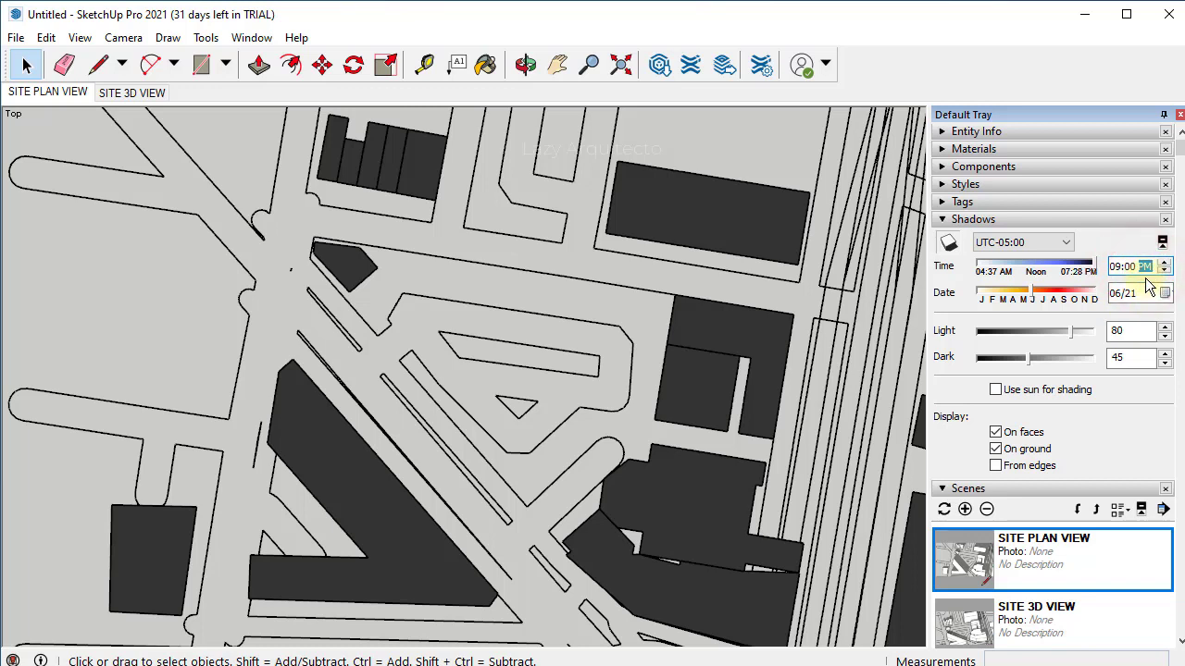
{"action": "left_click", "coordinate": [1165, 267]}
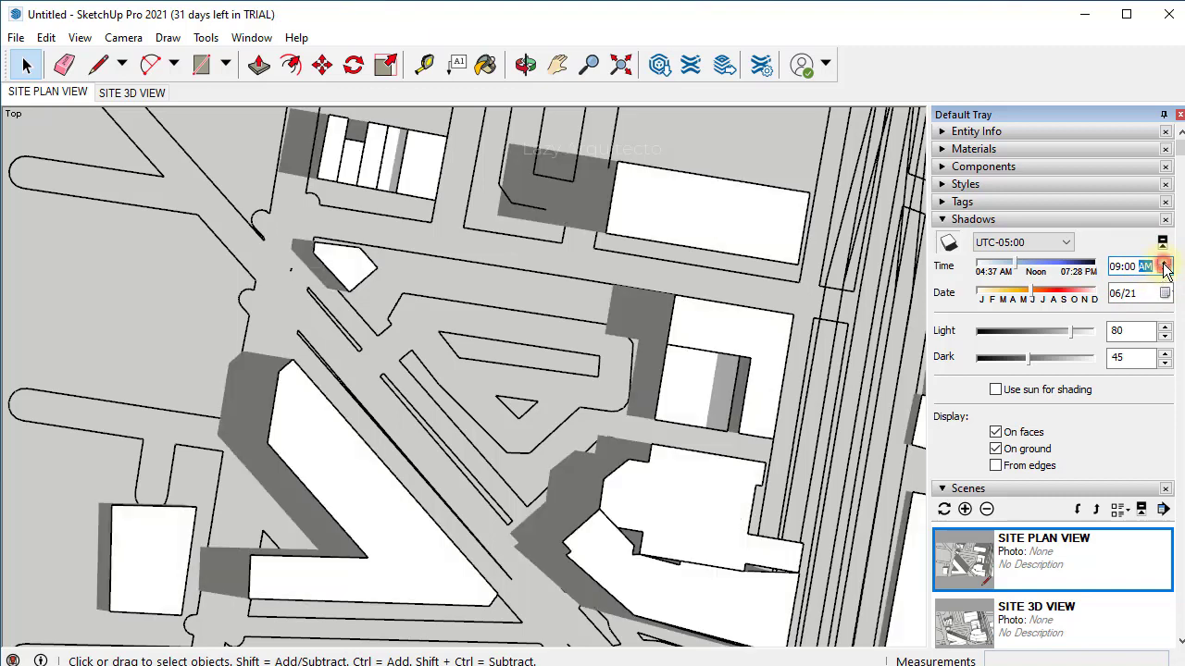
- Confirm the 9 AM time and start a 2D graphic export named JUNE21 9AM
{"action": "key", "text": "Tab"}
{"action": "key", "text": "Tab"}
{"action": "left_click", "coordinate": [16, 38]}
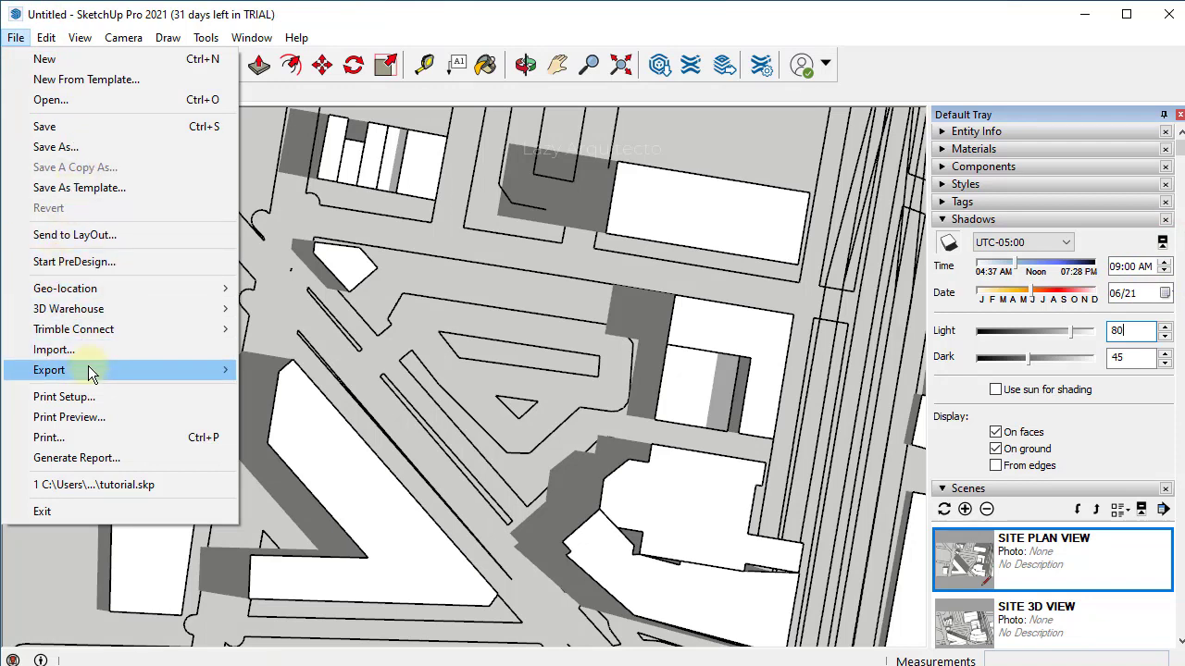
{"action": "mouse_move", "coordinate": [88, 365]}
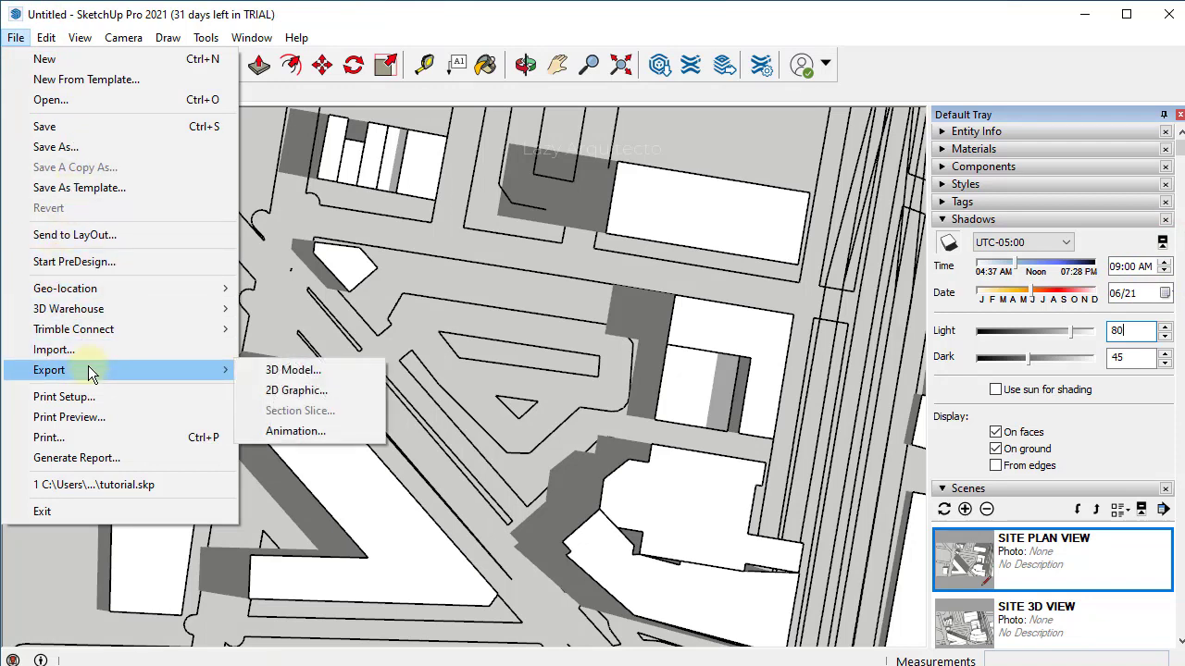
{"action": "left_click", "coordinate": [315, 393]}
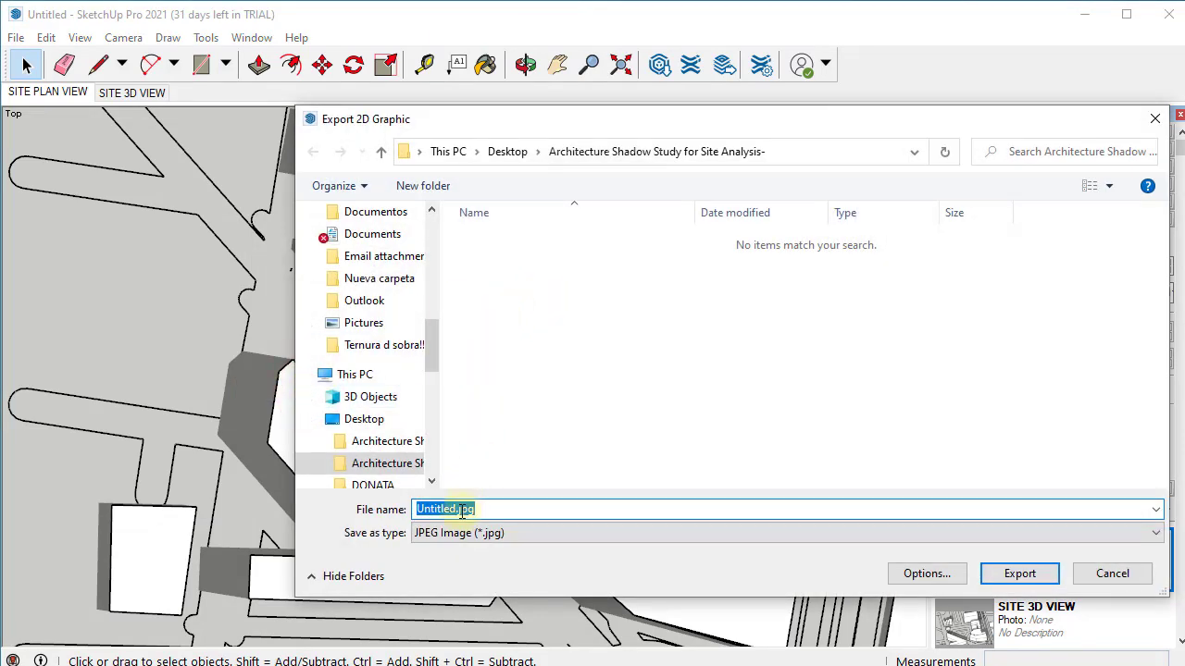
{"action": "key", "text": "BackSpace"}
{"action": "type", "text": "JUNE"}
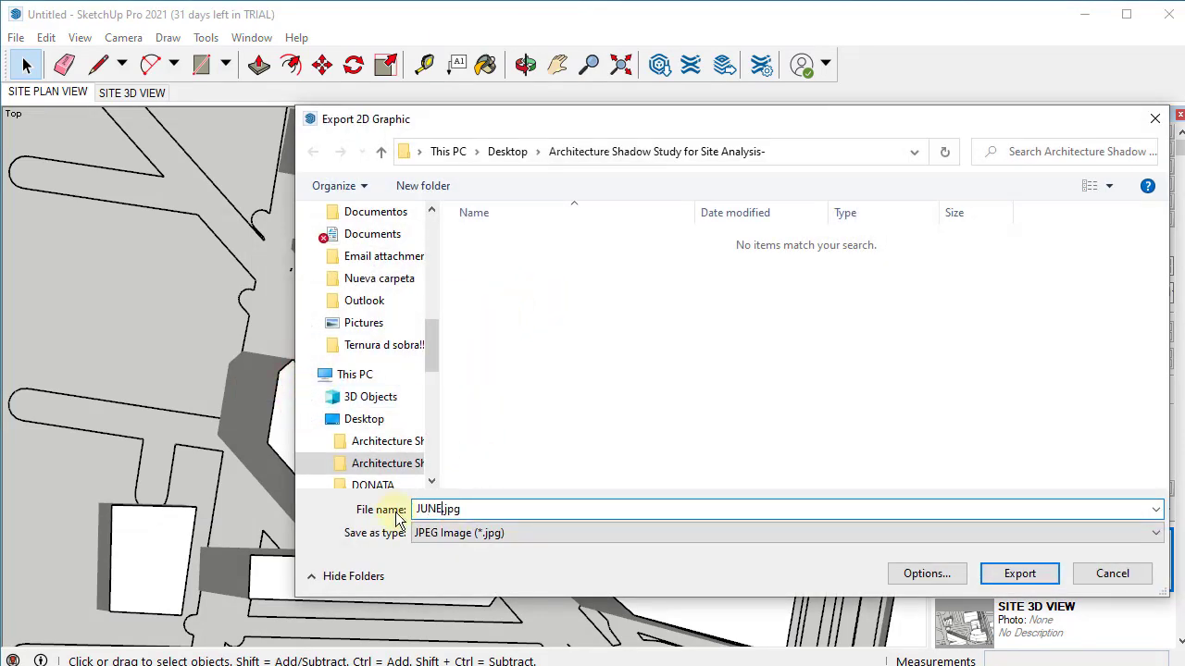
{"action": "type", "text": "21 9AM"}
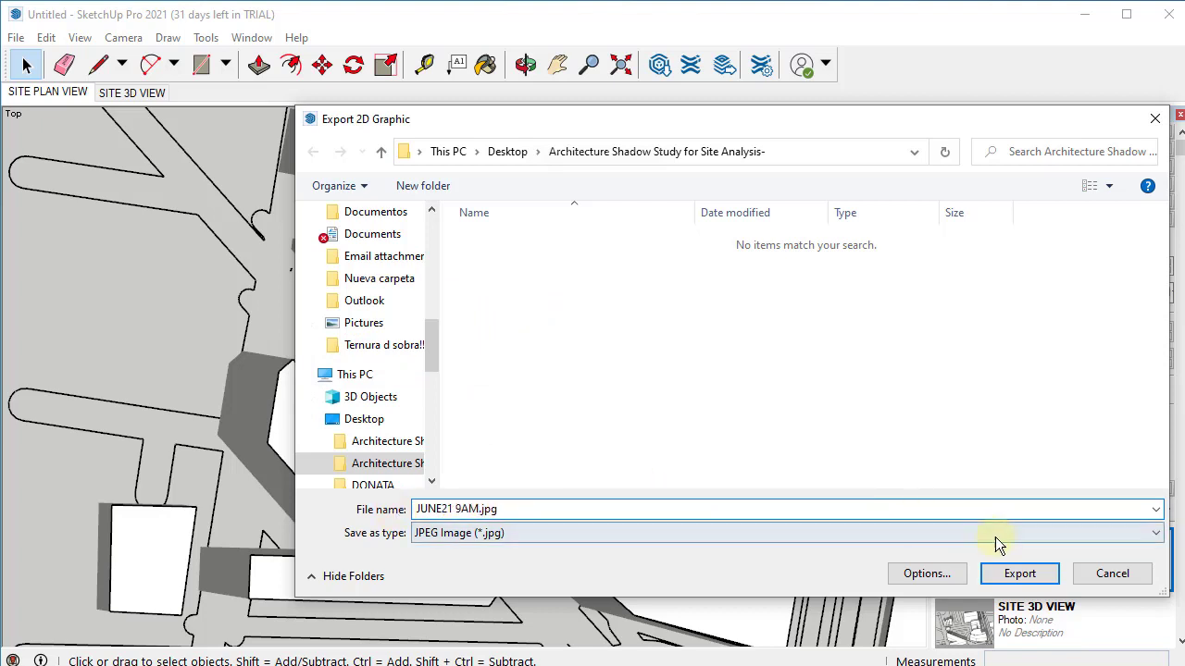
- Turn off Use view size, set the width to 2000 pixels, and export the JPG
{"action": "left_click", "coordinate": [955, 573]}
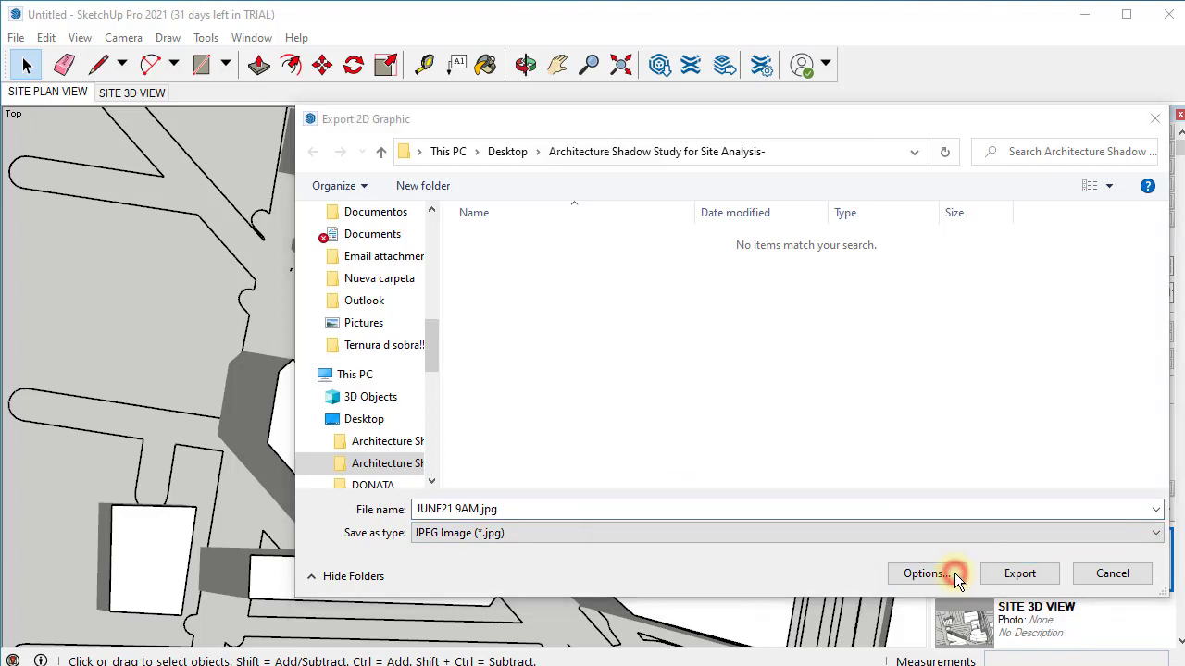
{"action": "left_click", "coordinate": [655, 278]}
{"action": "double_click", "coordinate": [656, 274]}
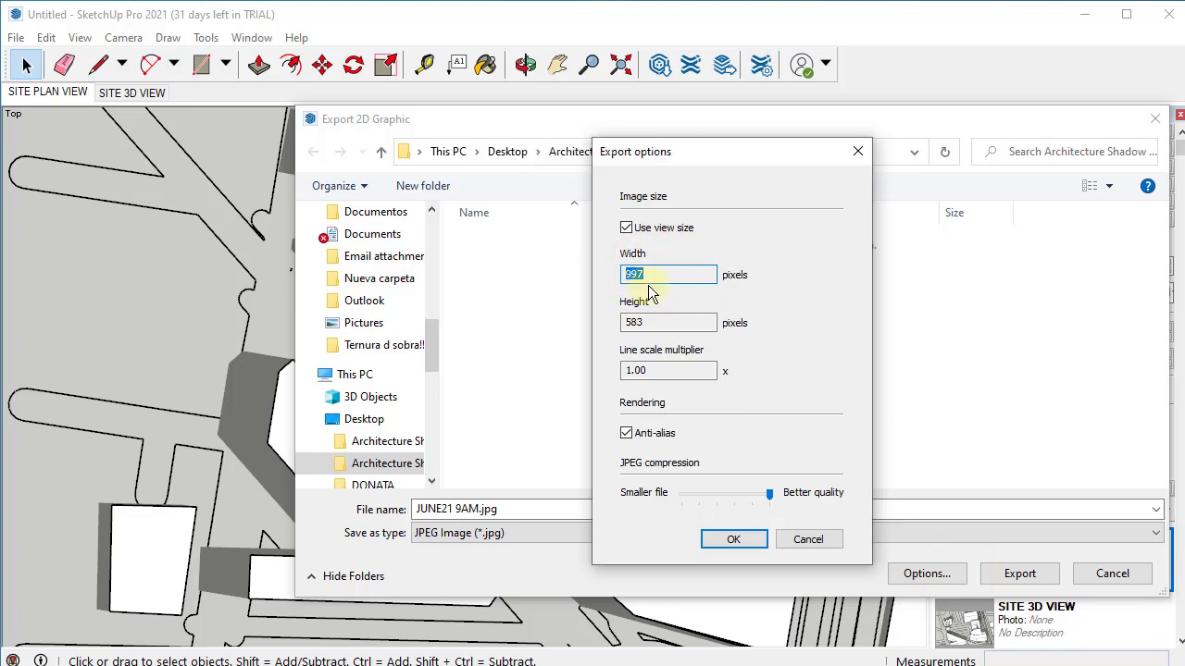
{"action": "left_click", "coordinate": [626, 229]}
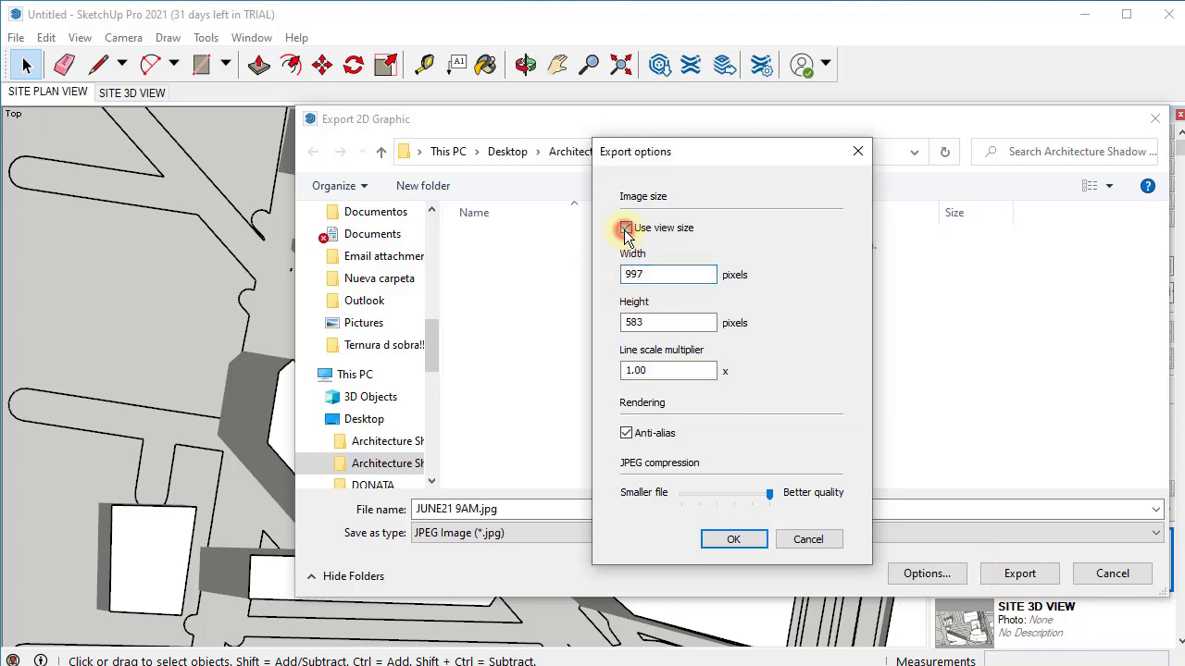
{"action": "left_click", "coordinate": [646, 275]}
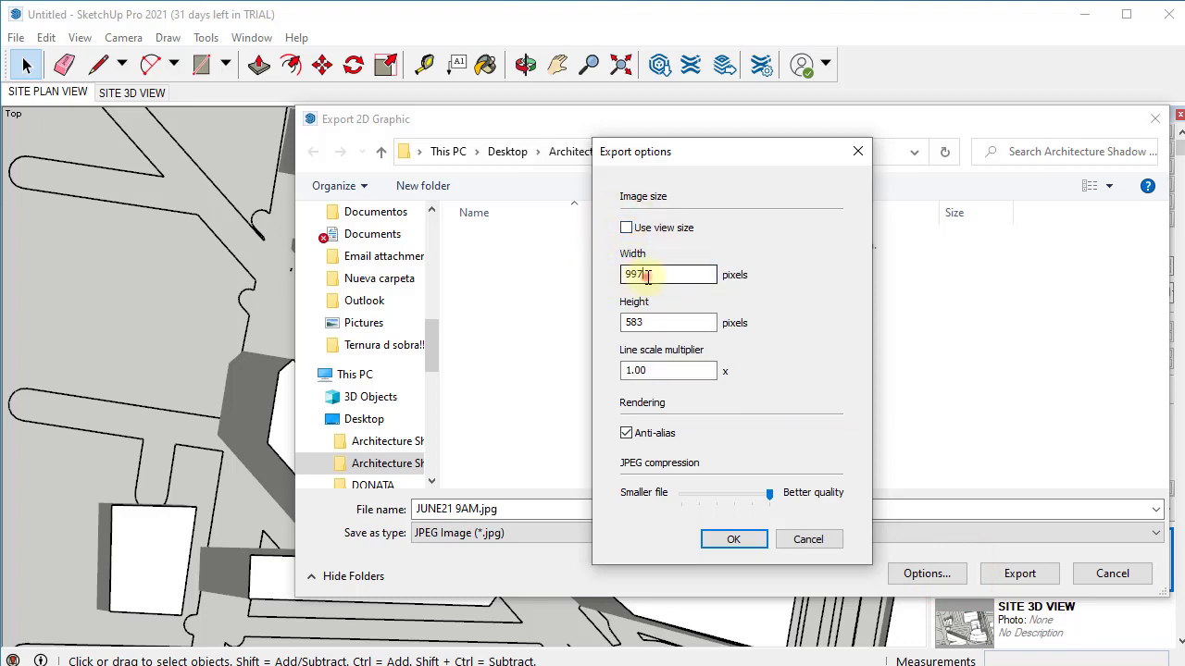
{"action": "left_click_drag", "start_coordinate": [674, 275], "coordinate": [609, 275]}
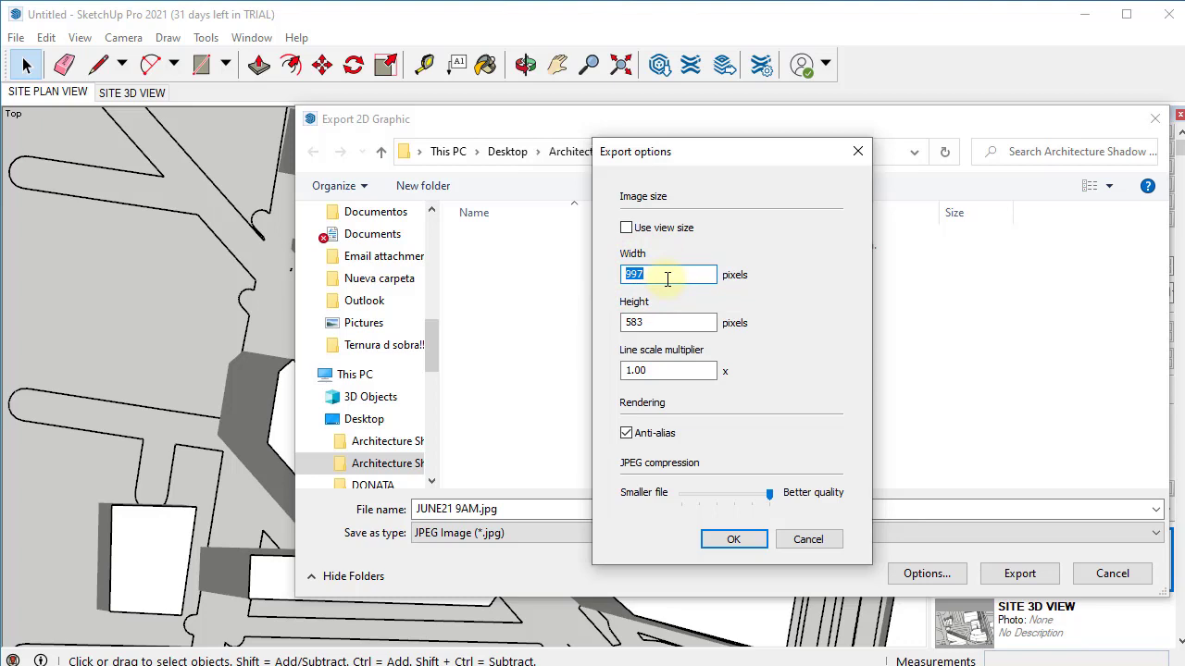
{"action": "type", "text": "2000"}
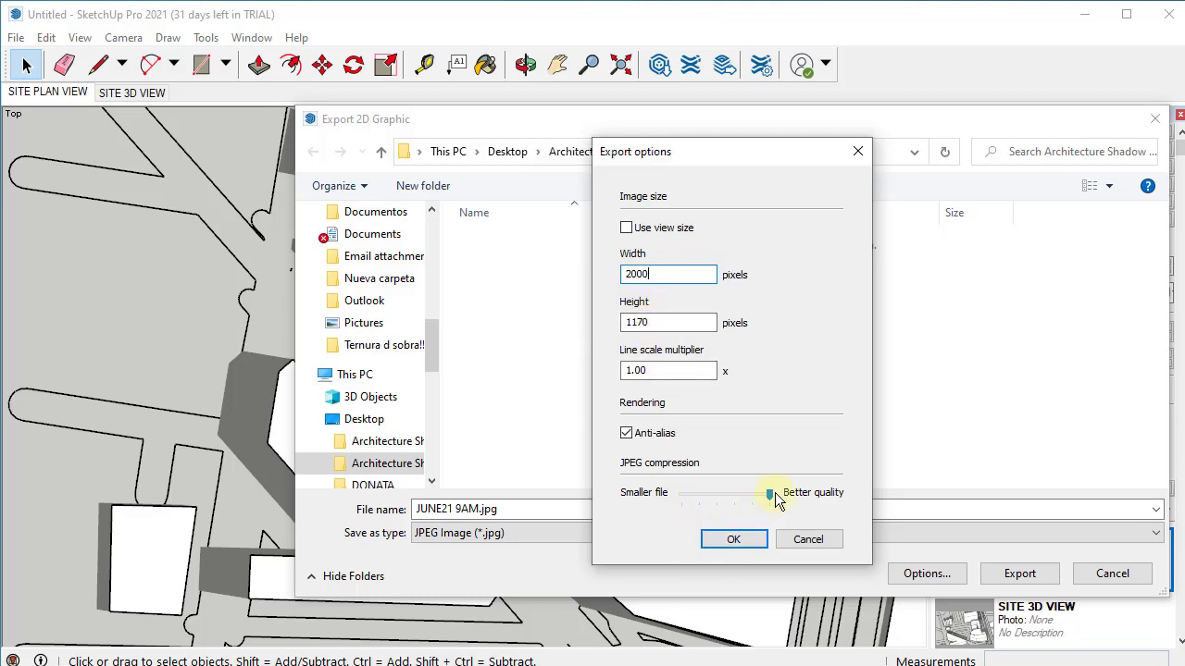
{"action": "left_click", "coordinate": [759, 539]}
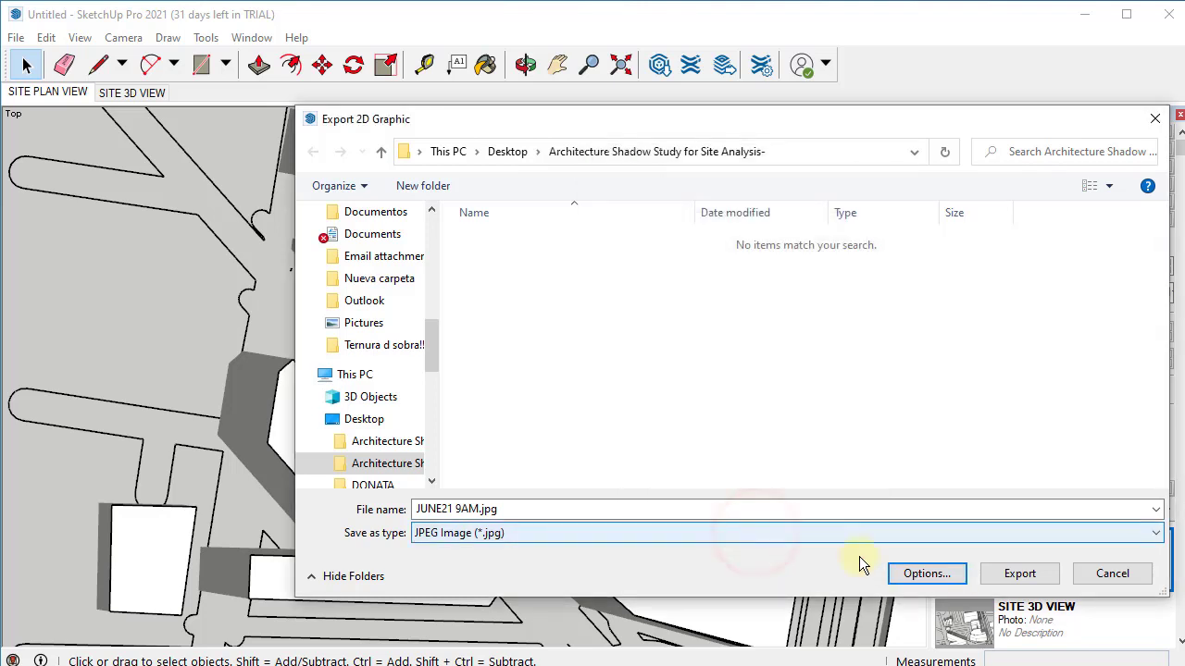
{"action": "left_click", "coordinate": [1015, 576]}
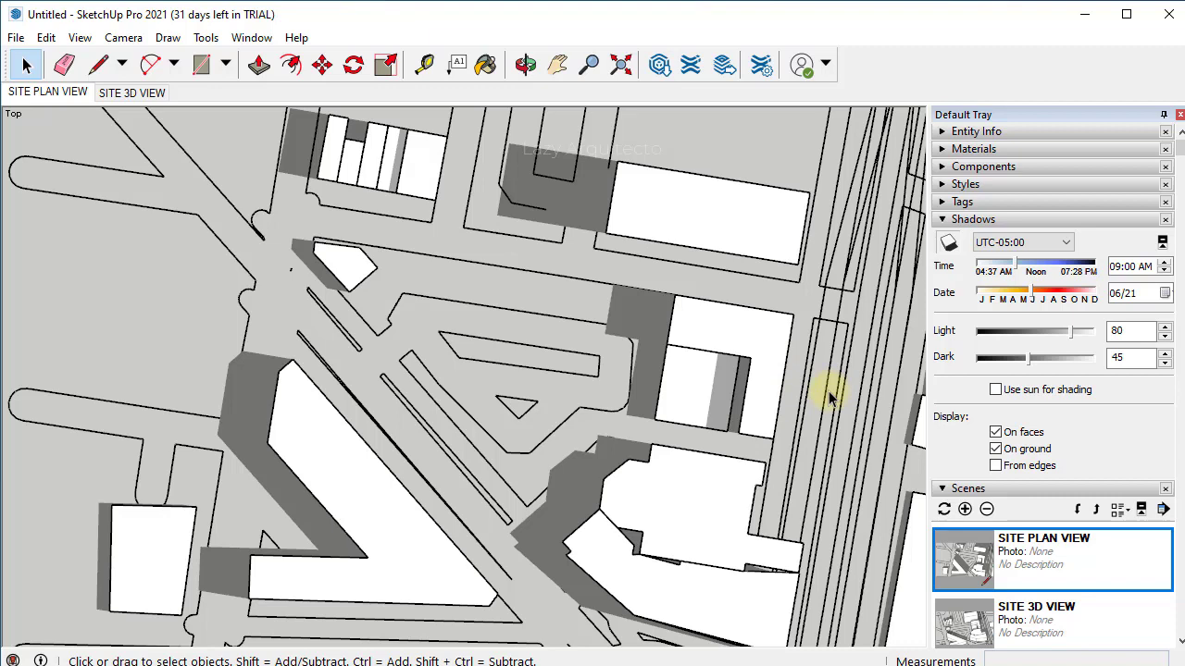
- Set the shadow time to 12 PM and export the plan view as JUNE21 12PM.jpg
{"action": "left_click", "coordinate": [1117, 266]}
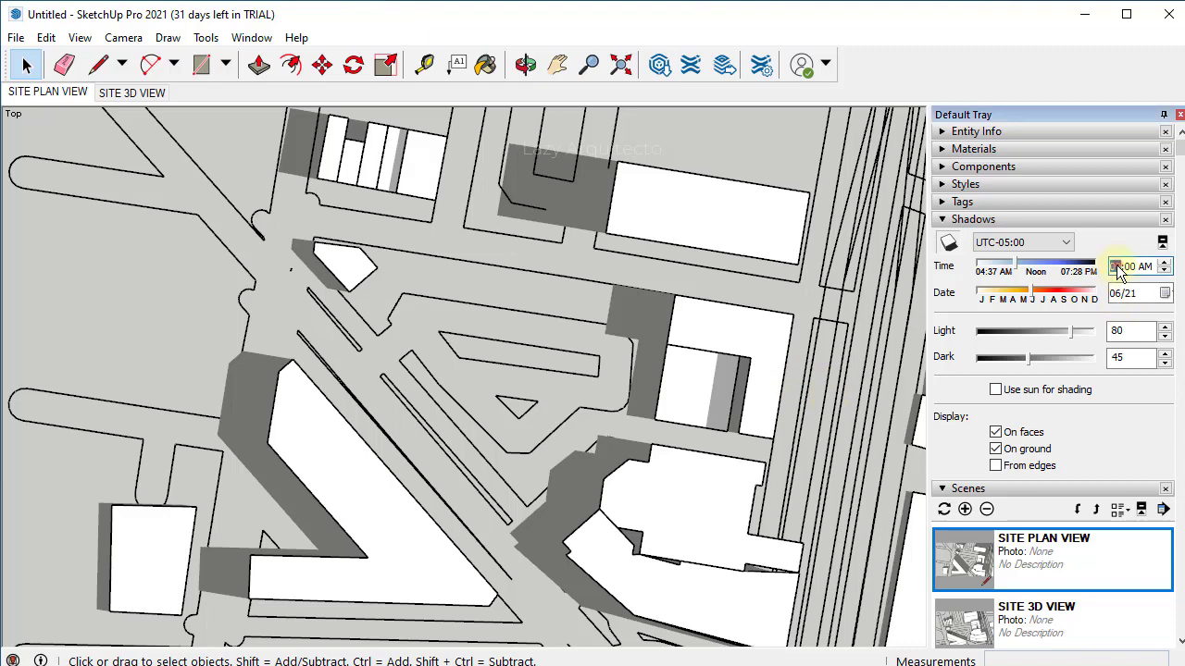
{"action": "type", "text": "12"}
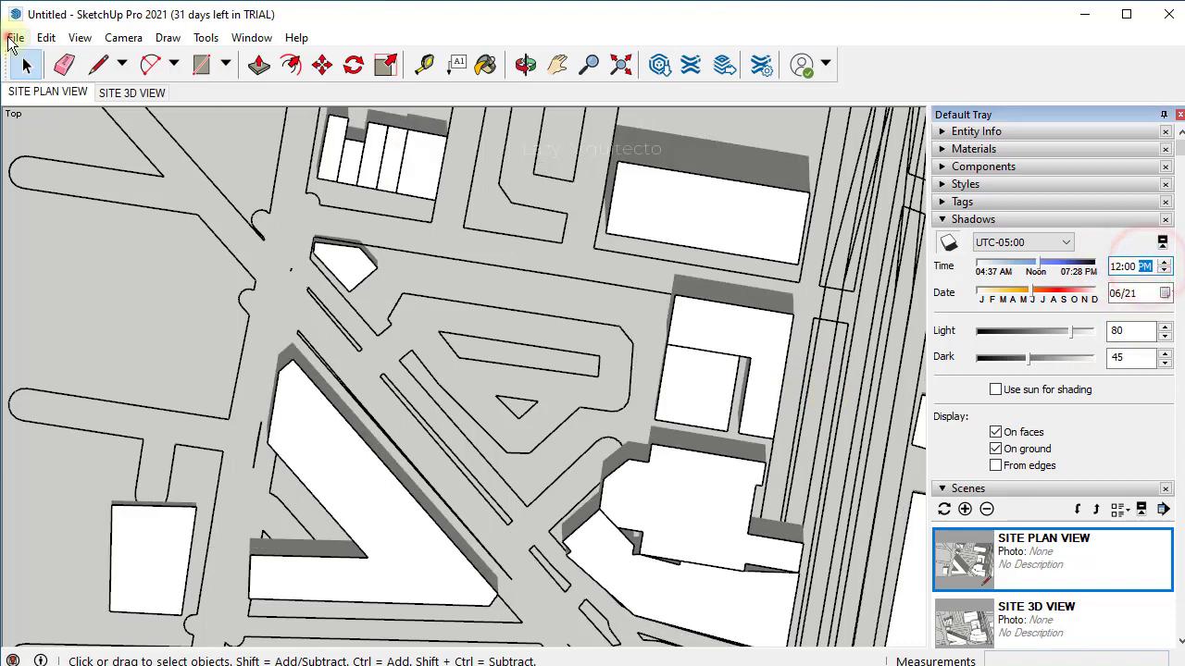
{"action": "left_click", "coordinate": [15, 37]}
{"action": "mouse_move", "coordinate": [93, 370]}
{"action": "left_click", "coordinate": [286, 392]}
{"action": "left_click", "coordinate": [502, 273]}
{"action": "left_click", "coordinate": [464, 511]}
{"action": "double_click", "coordinate": [464, 511]}
{"action": "key", "text": "BackSpace"}
{"action": "type", "text": "12PM"}
{"action": "left_click", "coordinate": [1020, 574]}
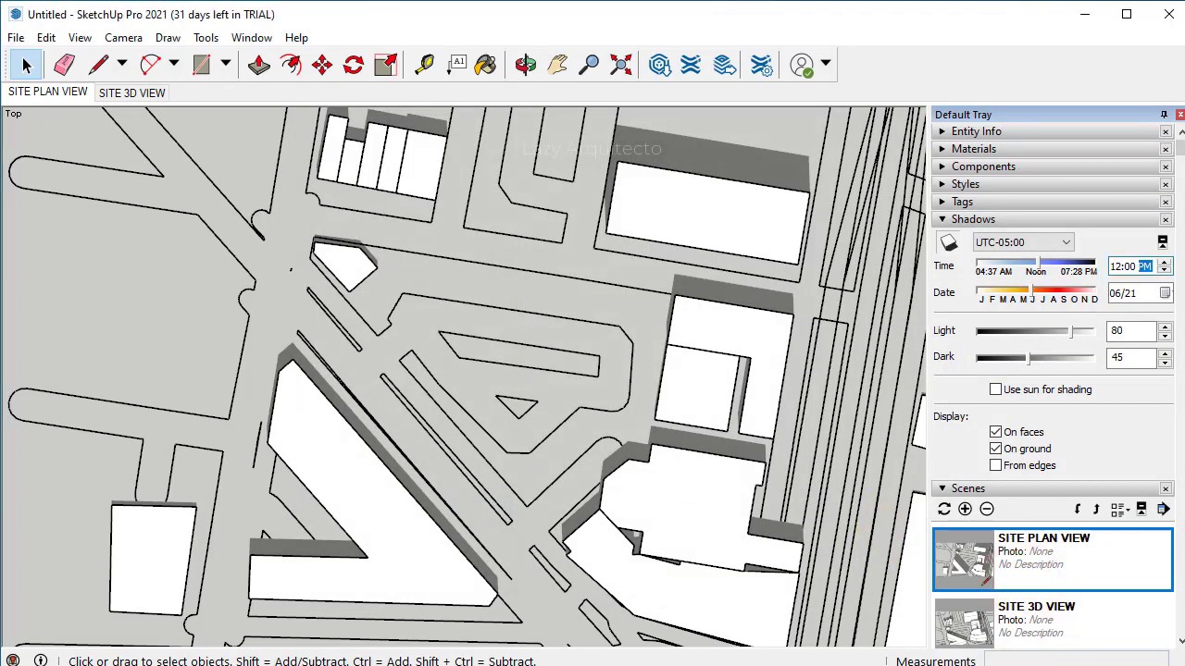
- Set the shadow time to 4 PM and export the plan view as JUNE21 4PM.jpg
{"action": "left_click", "coordinate": [1117, 267]}
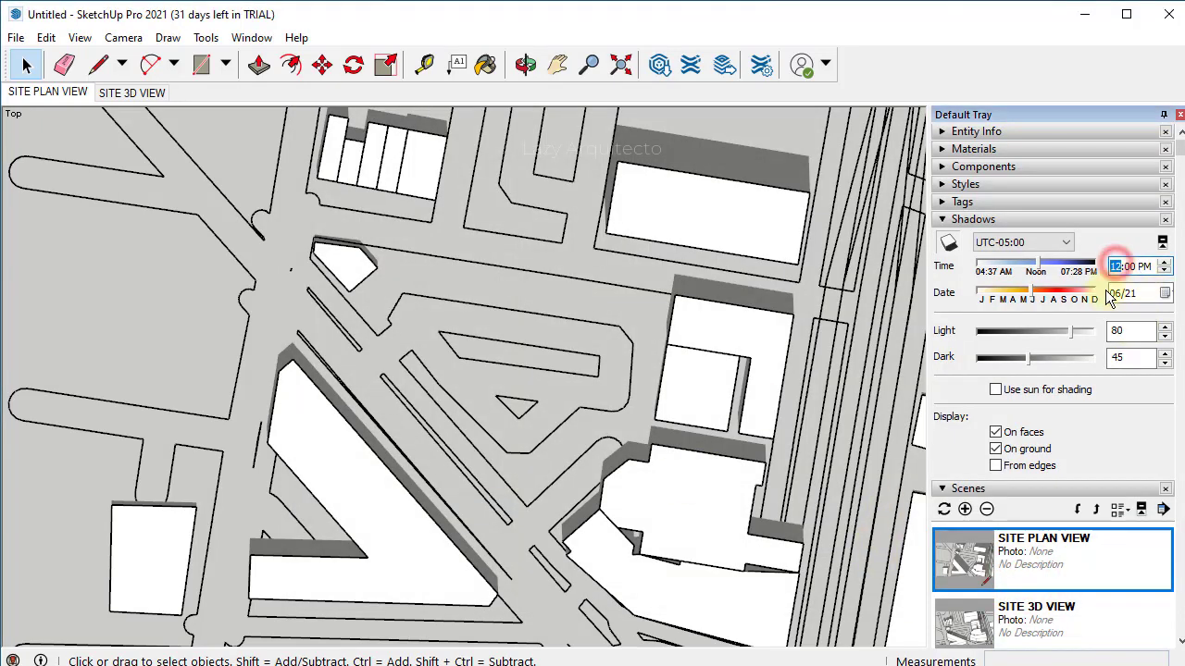
{"action": "type", "text": "4"}
{"action": "left_click", "coordinate": [1132, 294]}
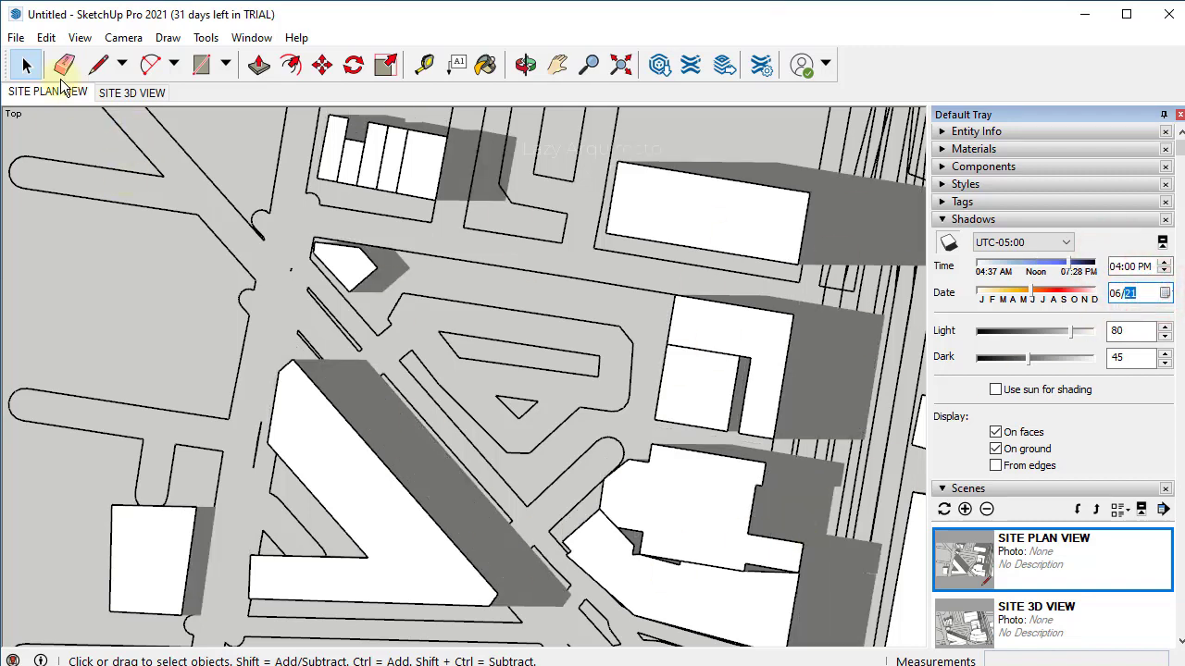
{"action": "left_click", "coordinate": [16, 37]}
{"action": "mouse_move", "coordinate": [185, 370]}
{"action": "left_click", "coordinate": [265, 389]}
{"action": "left_click", "coordinate": [618, 297]}
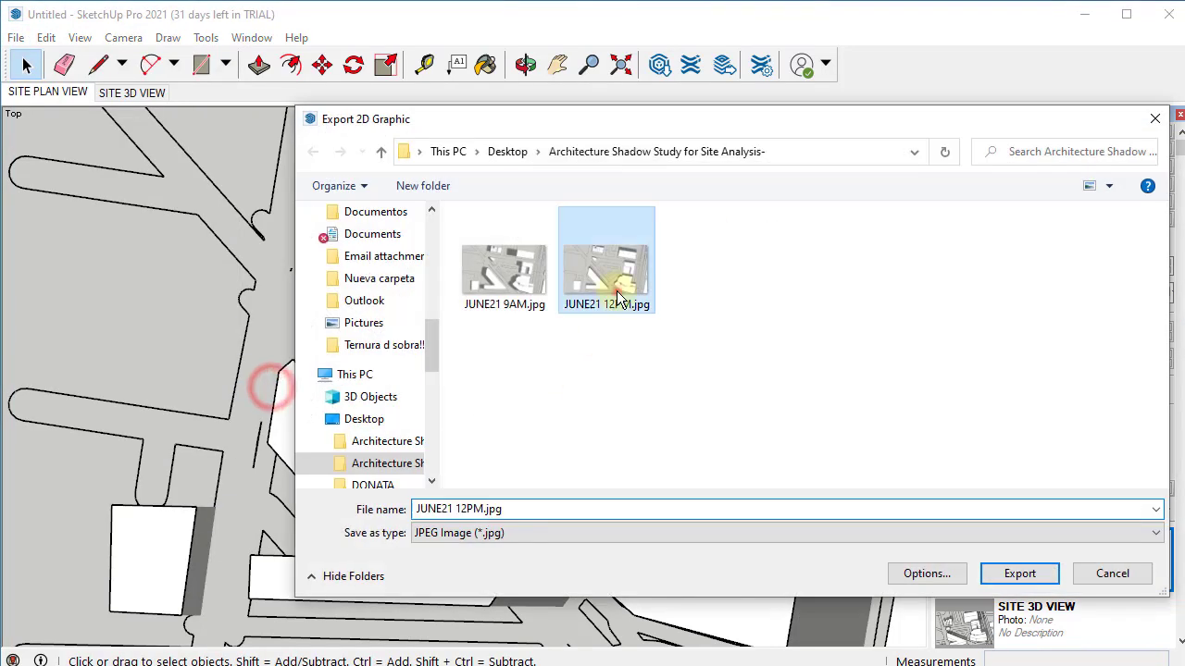
{"action": "left_click", "coordinate": [463, 509]}
{"action": "left_click_drag", "start_coordinate": [456, 509], "coordinate": [469, 509]}
{"action": "type", "text": "4"}
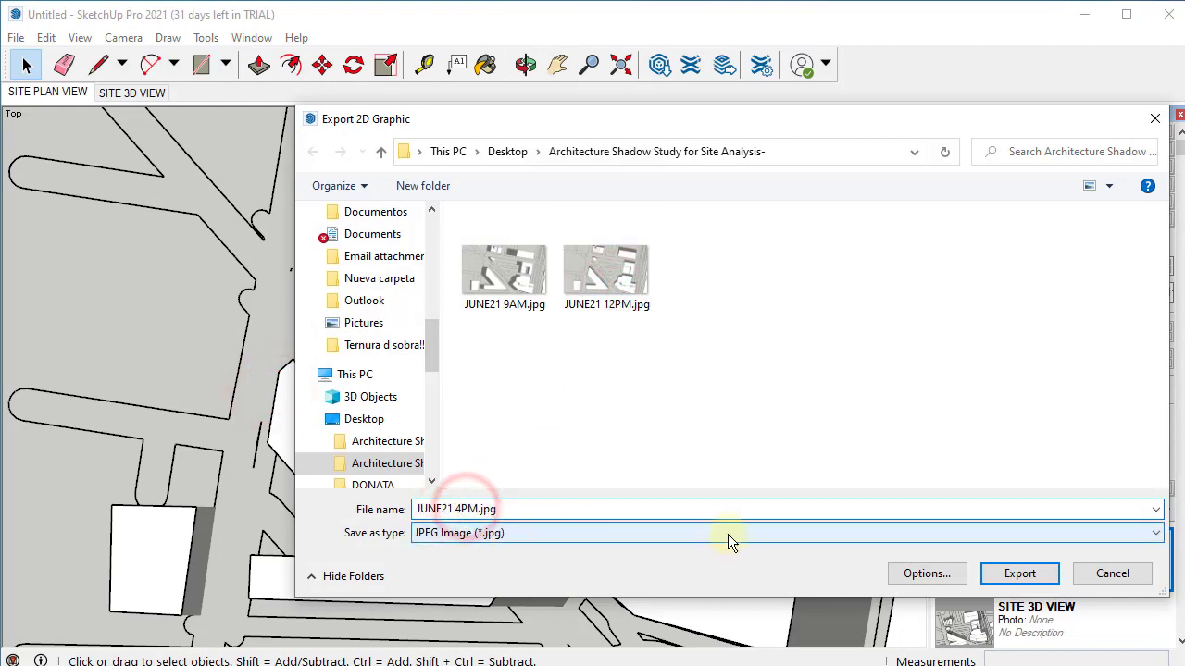
{"action": "left_click", "coordinate": [1019, 573]}
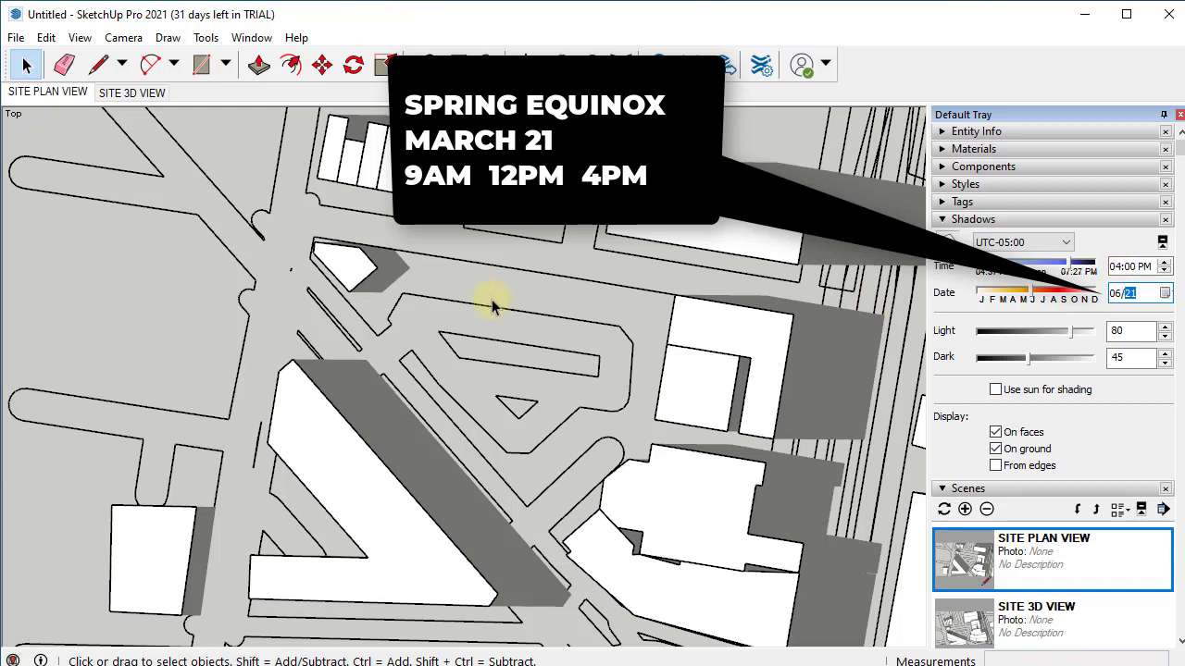
- Show the SITE 3D VIEW scene and set the shadow date to 08/01
{"action": "left_click", "coordinate": [141, 102]}
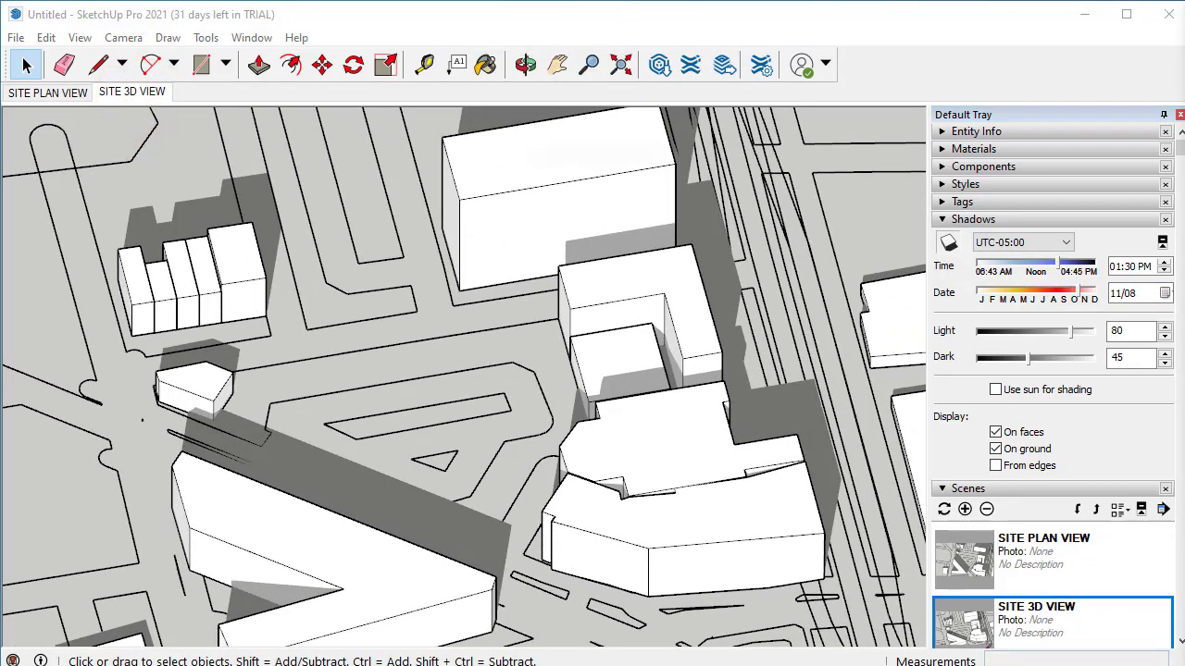
{"action": "left_click", "coordinate": [1164, 294]}
{"action": "left_click_drag", "start_coordinate": [1165, 320], "coordinate": [1164, 320]}
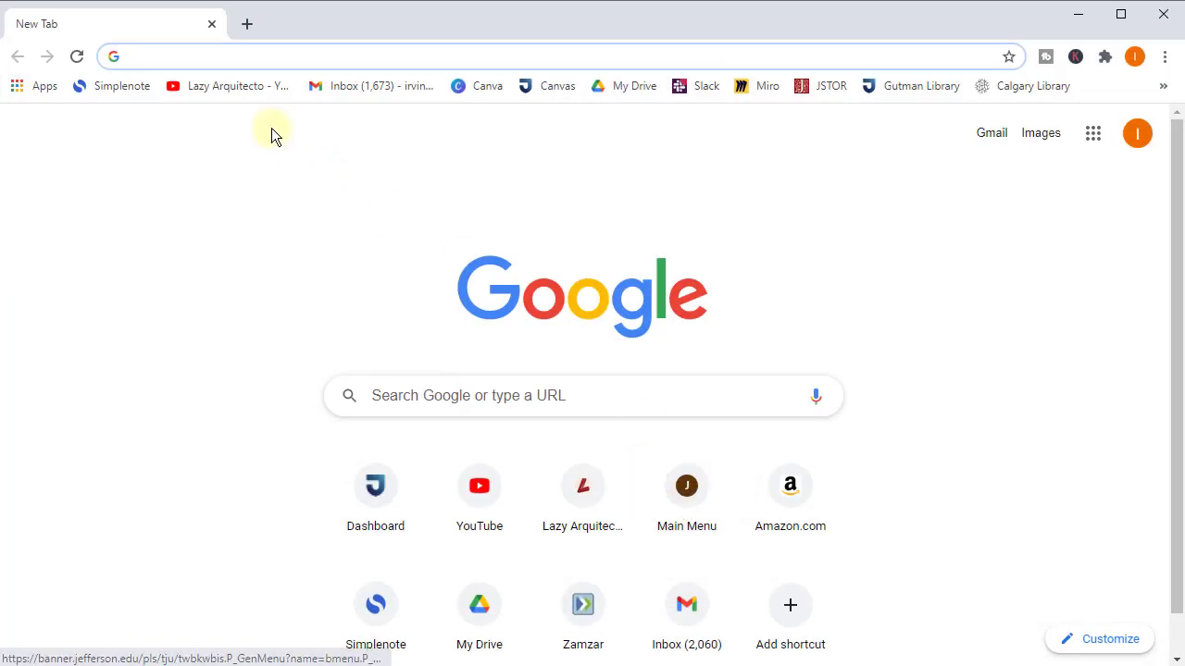
- Go to the bookmarked YouTube channel's list of uploaded videos
{"action": "left_click", "coordinate": [236, 90]}
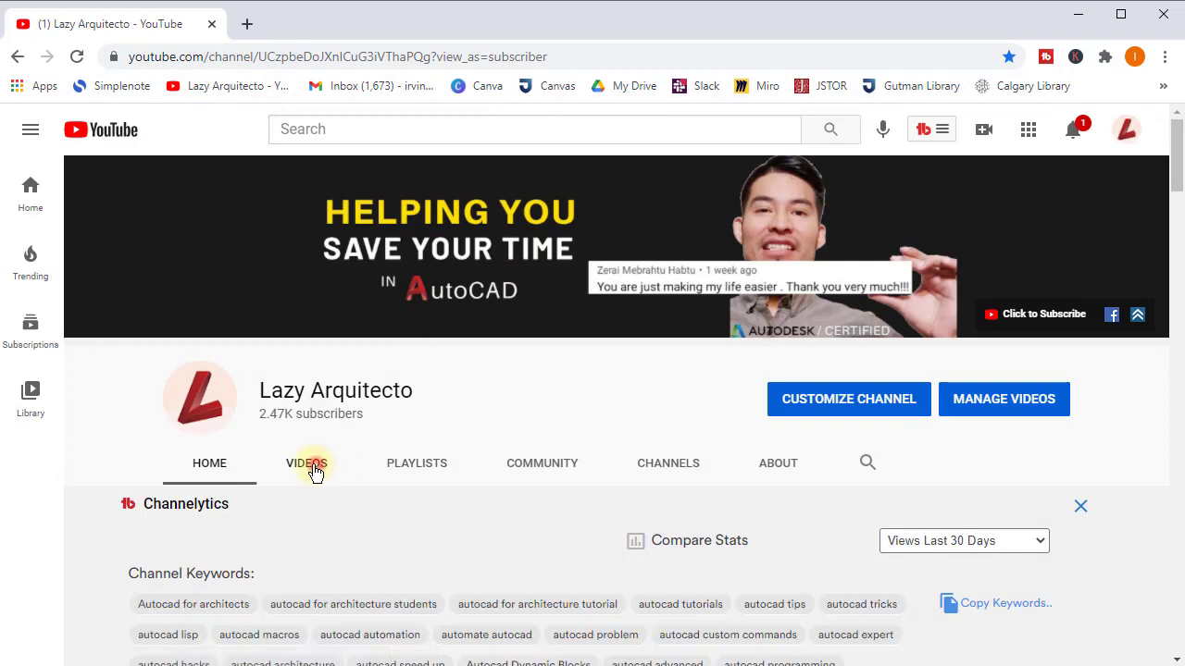
{"action": "left_click", "coordinate": [313, 467]}
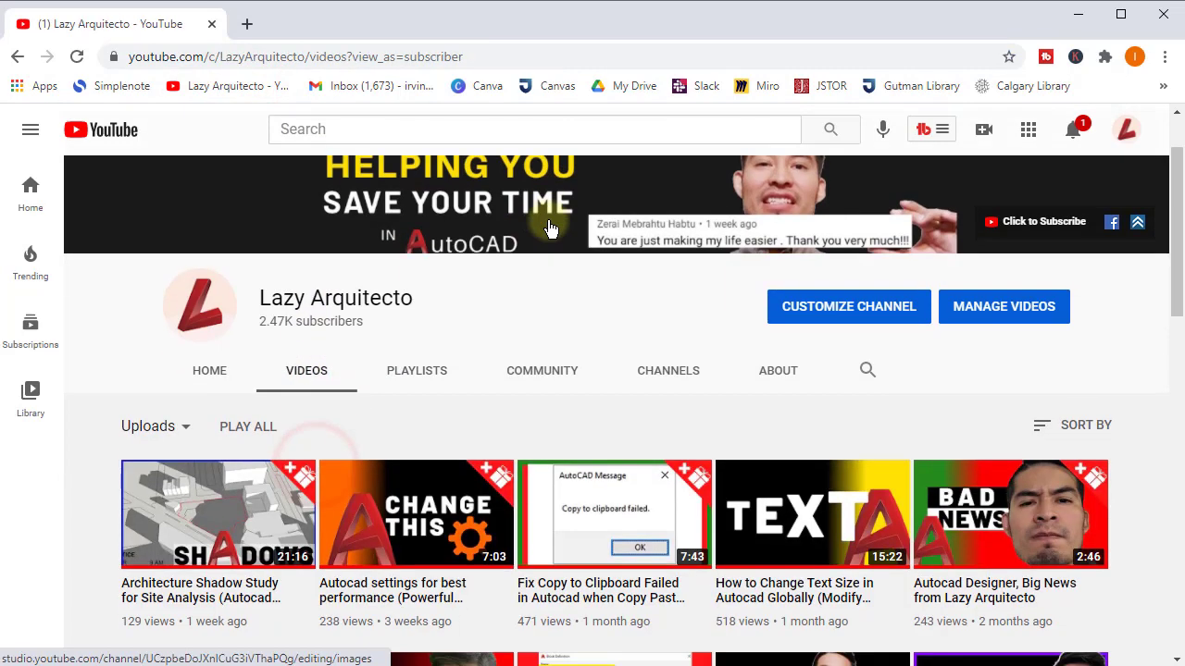
{"action": "scroll", "coordinate": [245, 499], "scroll_direction": "down", "scroll_amount": 2}
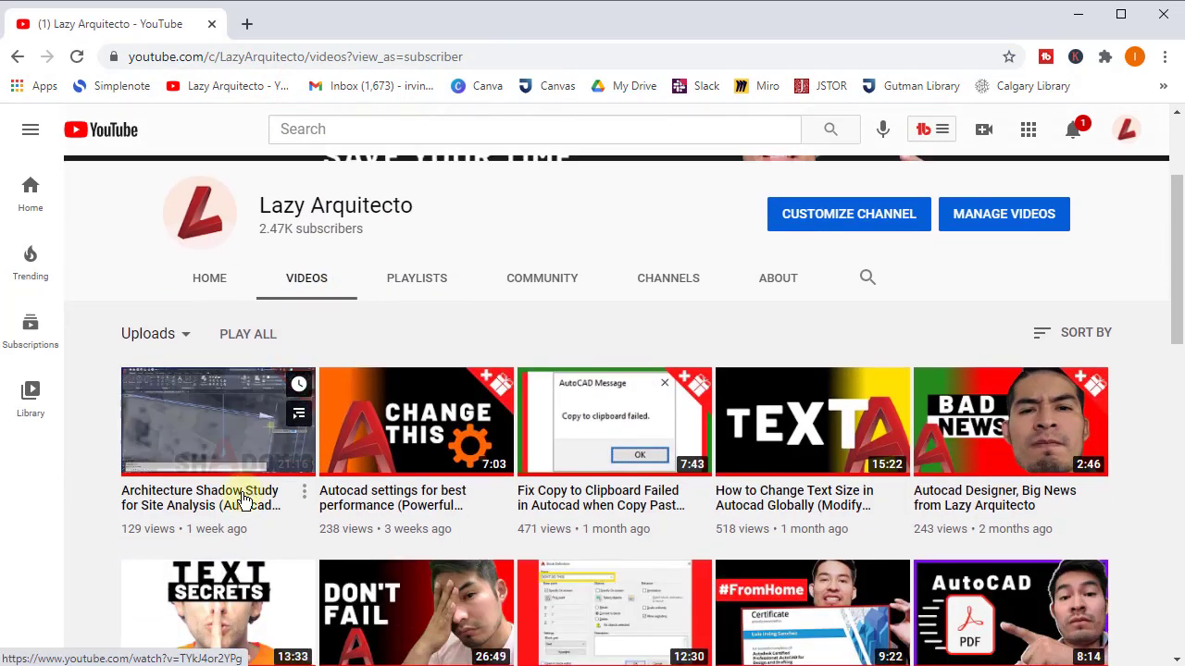
- Open the 'Architecture Shadow Study for Site Analysis (Autocad Users Only)' video and read its 3 comments
{"action": "left_click", "coordinate": [214, 413]}
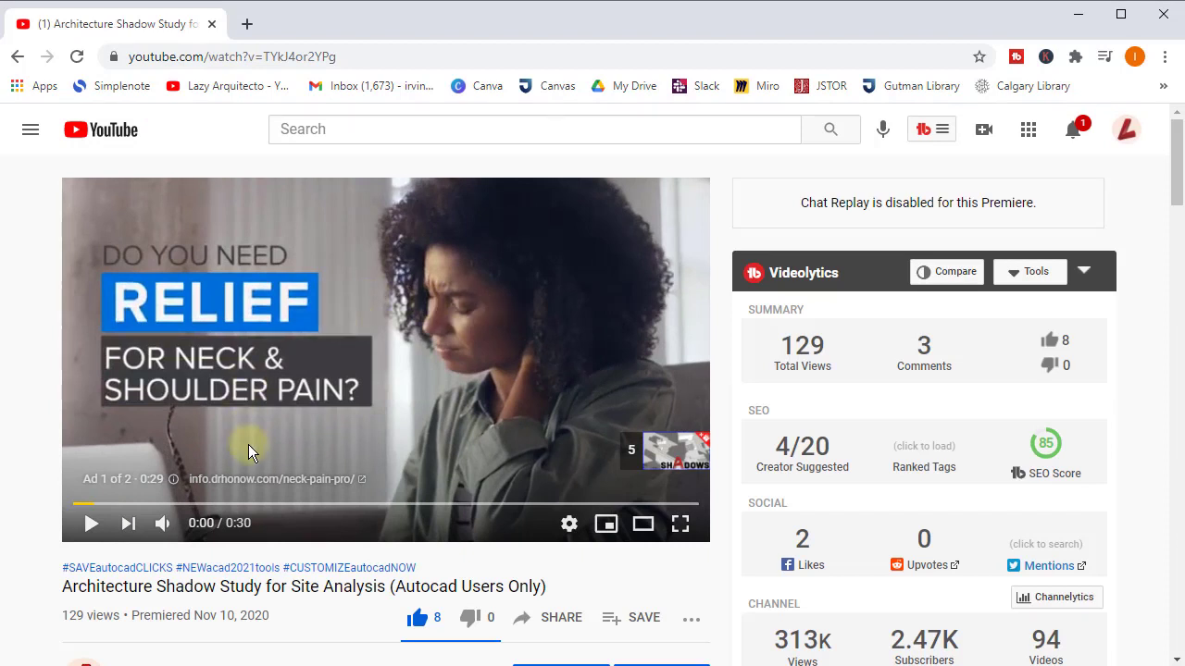
{"action": "scroll", "coordinate": [382, 379], "scroll_direction": "down", "scroll_amount": 1}
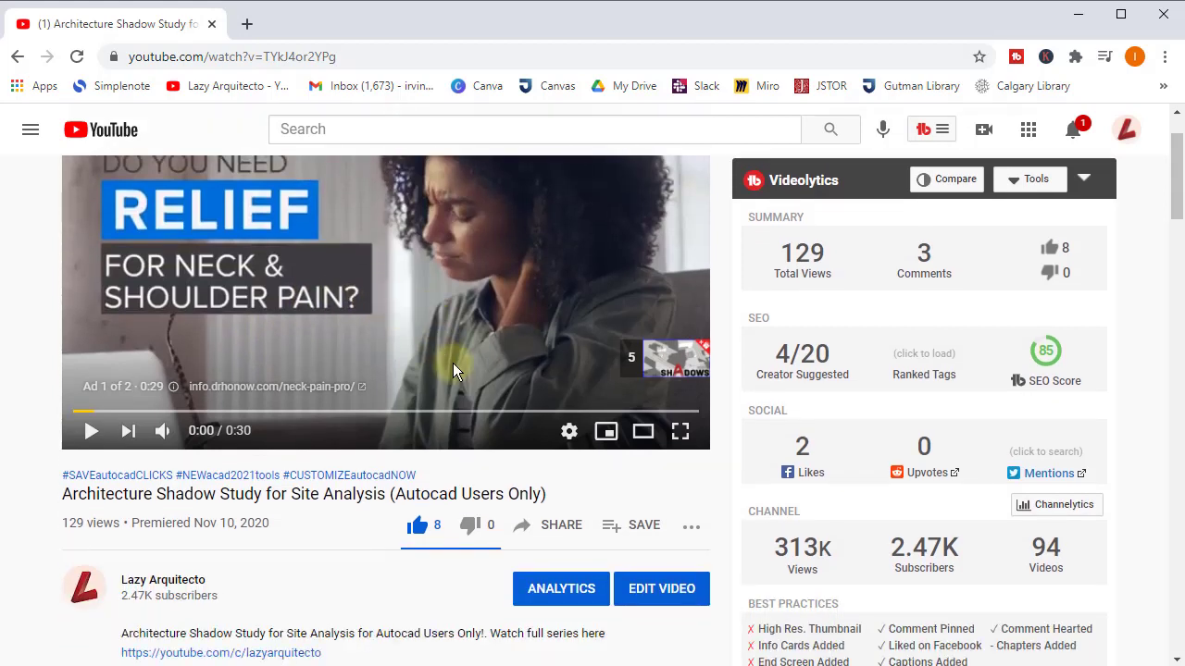
{"action": "scroll", "coordinate": [453, 369], "scroll_direction": "down", "scroll_amount": 1}
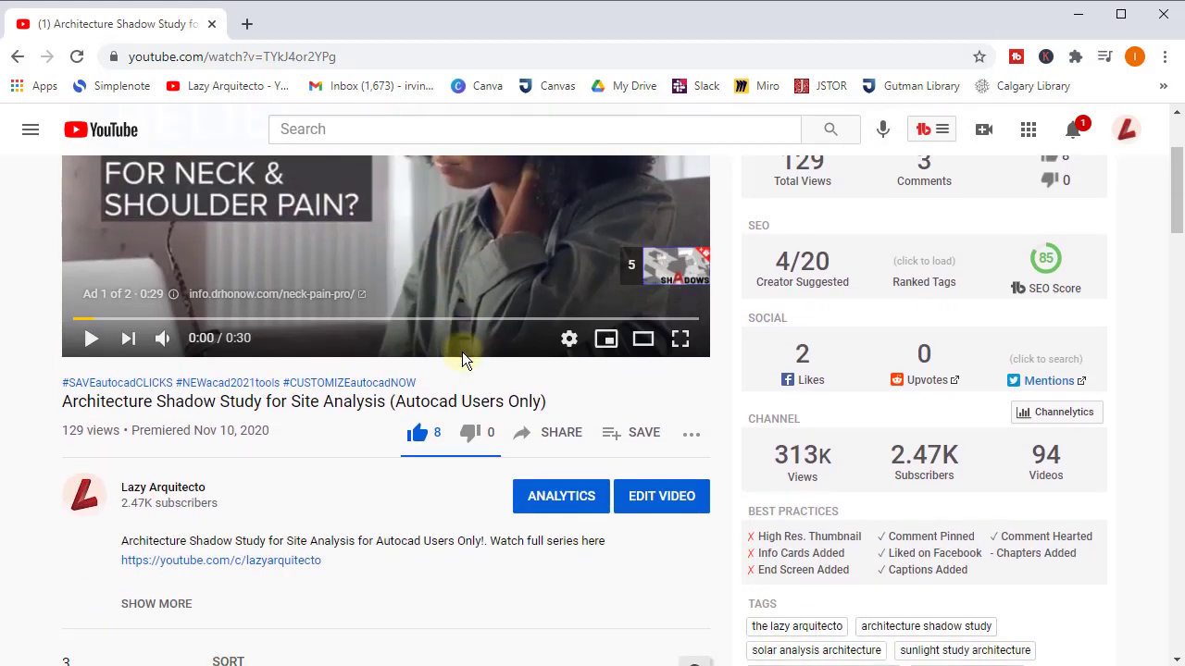
{"action": "scroll", "coordinate": [463, 361], "scroll_direction": "down", "scroll_amount": 2}
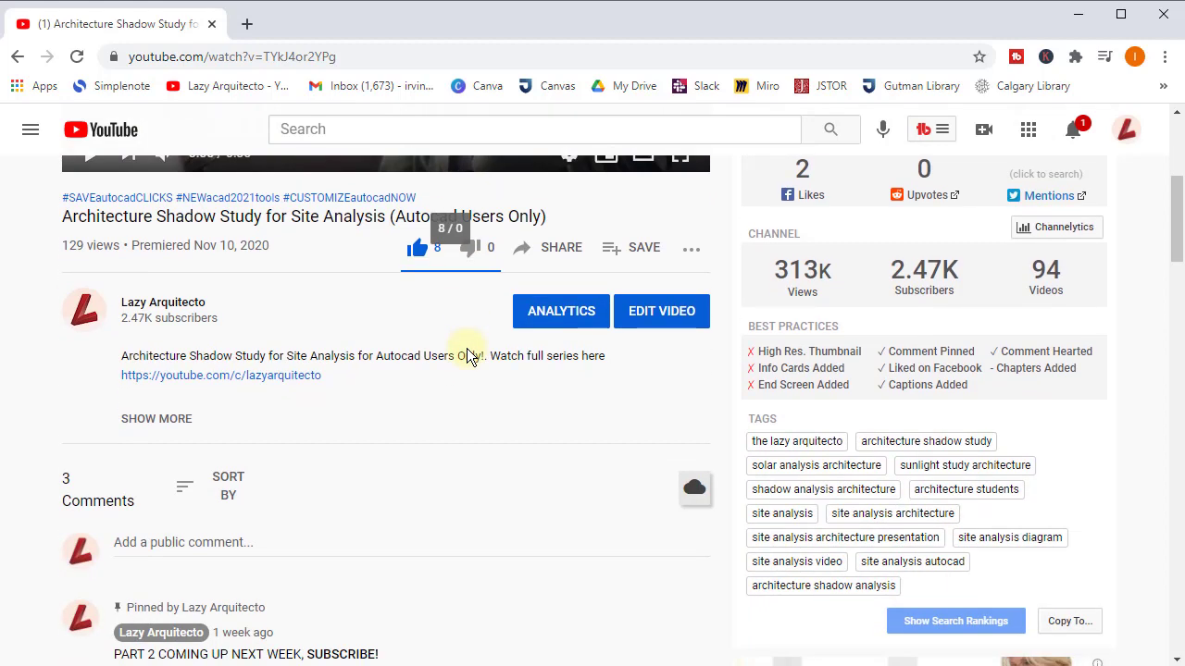
{"action": "scroll", "coordinate": [468, 350], "scroll_direction": "down", "scroll_amount": 2}
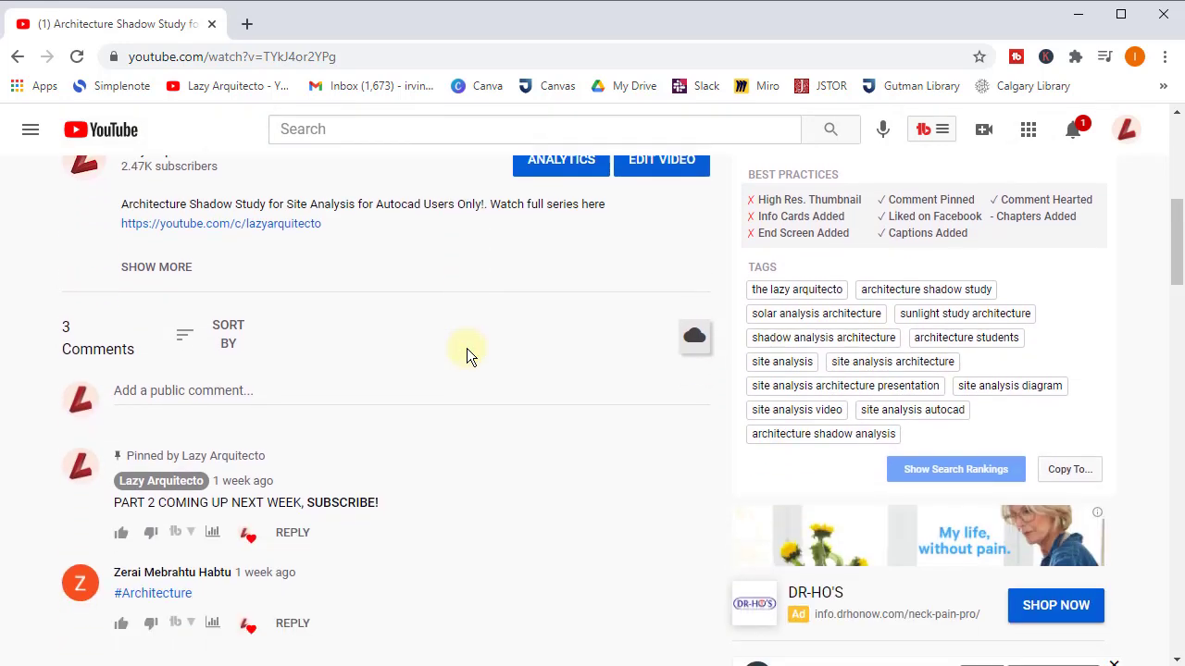